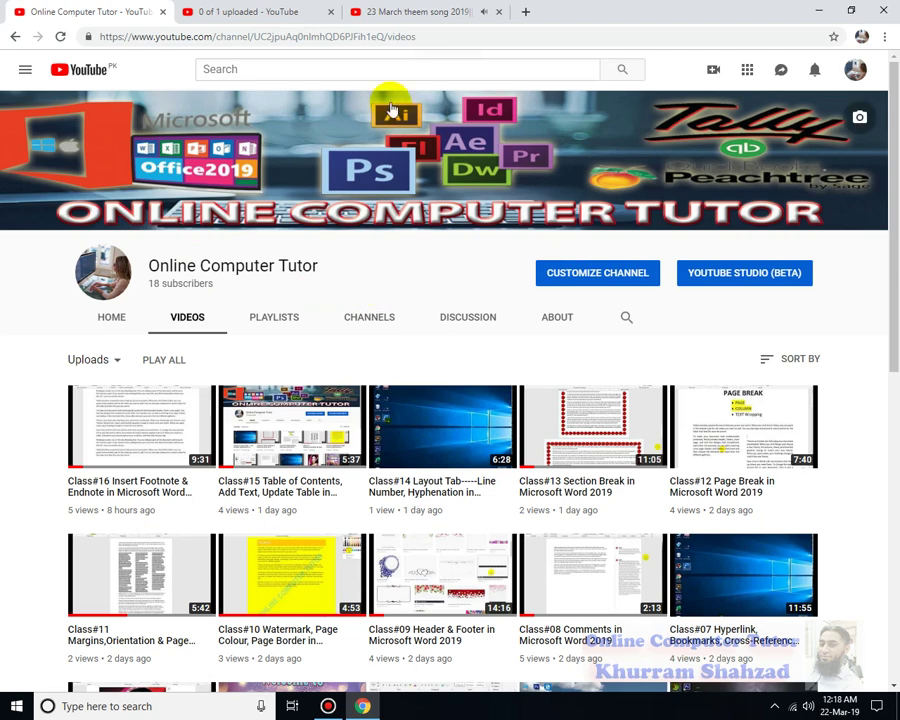
# Switch to Word and create a blank document
pyautogui.click(818, 10)
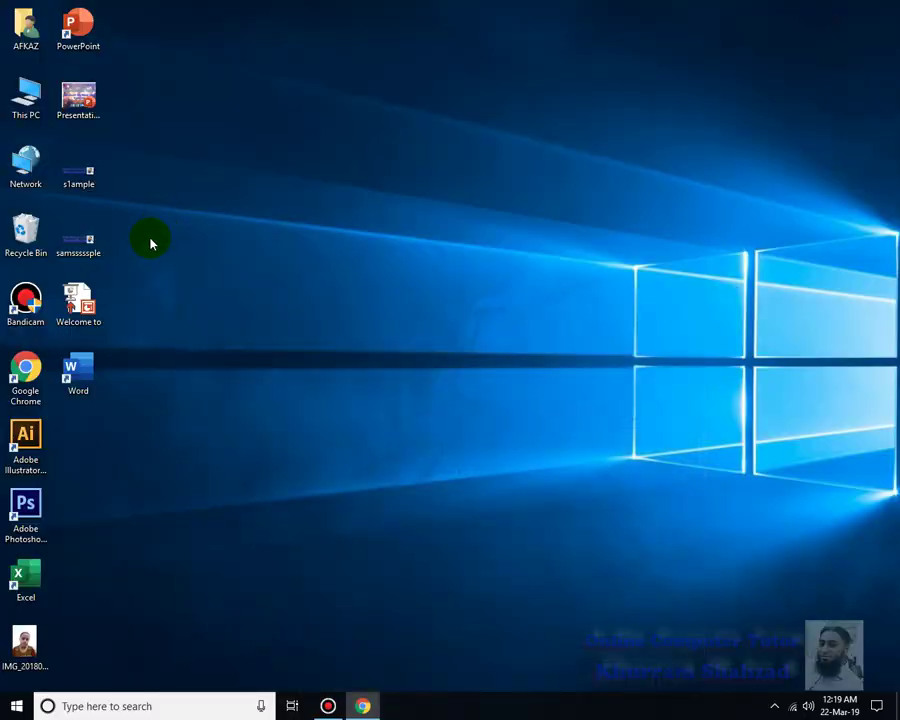
pyautogui.doubleClick(78, 370)
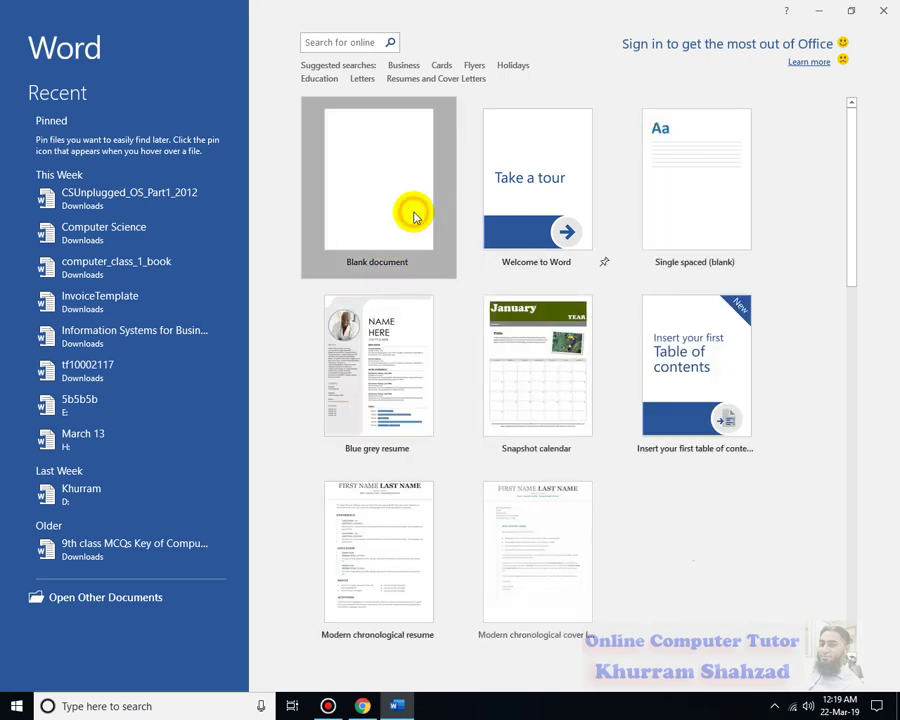
pyautogui.click(413, 216)
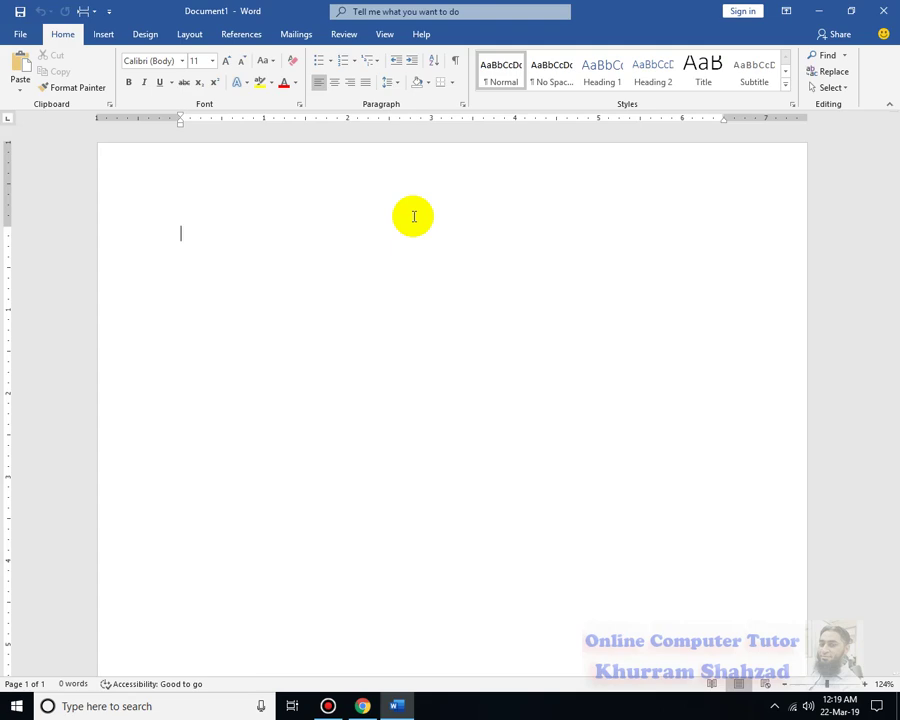
# Enter the line "What is Computer?" at the start of the document and begin a new line below it
pyautogui.click(240, 42)
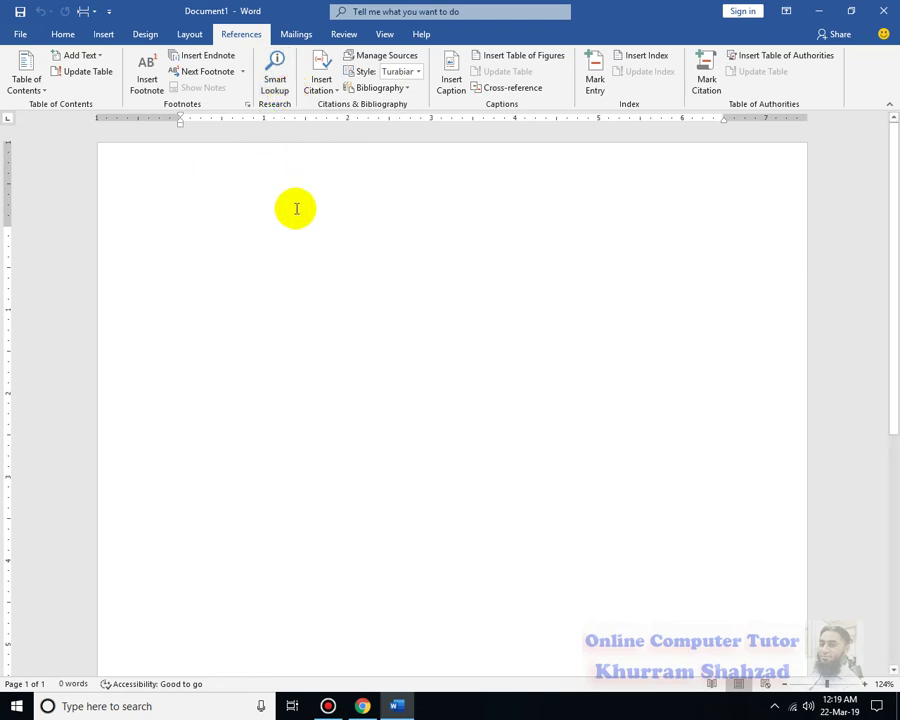
pyautogui.write('=')
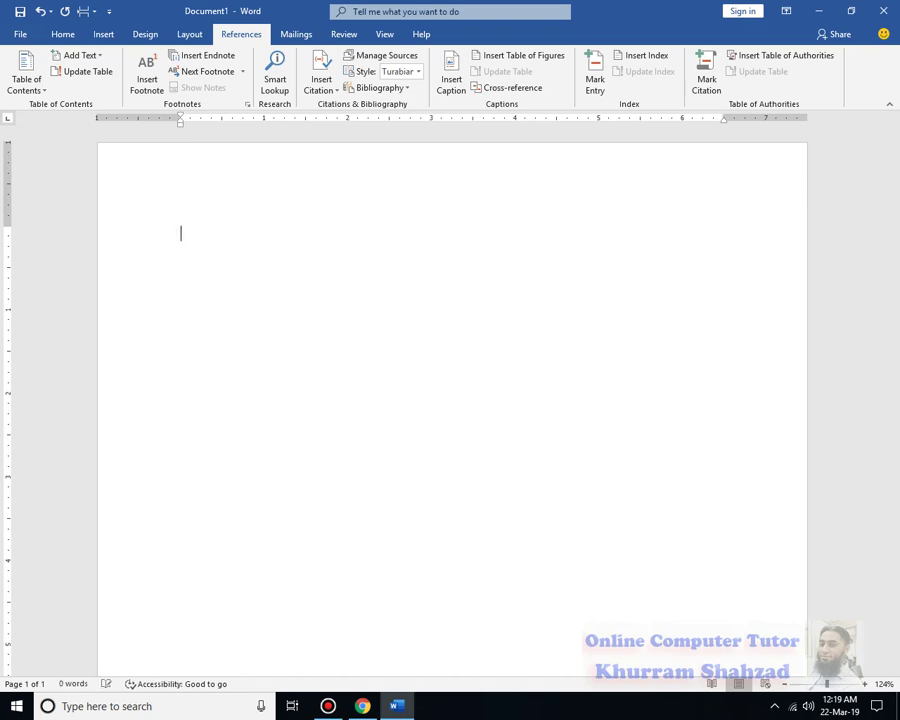
pyautogui.write('What is CO')
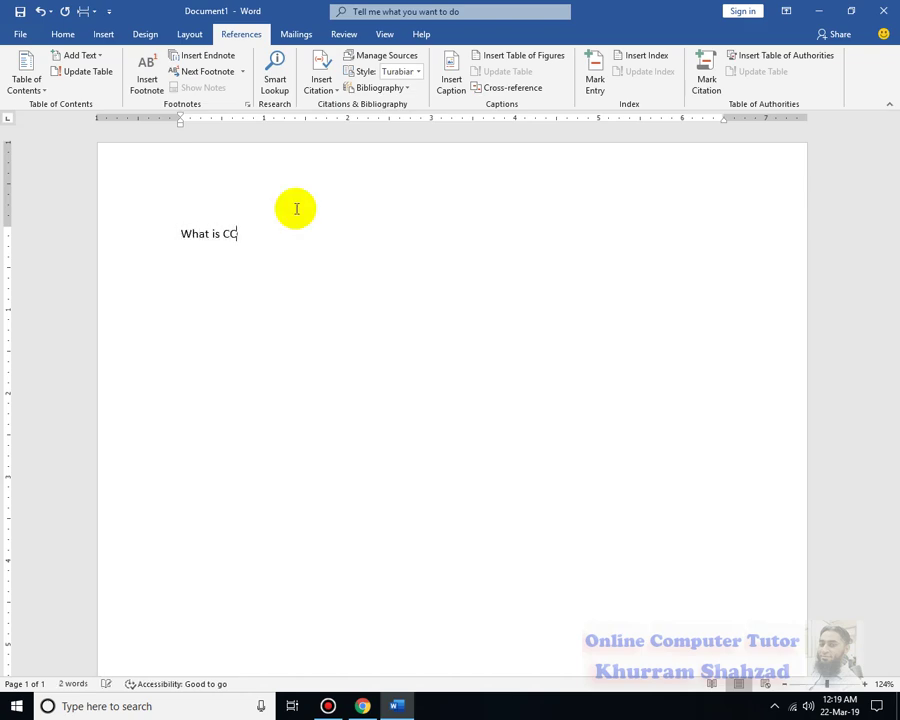
pyautogui.write('mputer?')
pyautogui.press('Return')
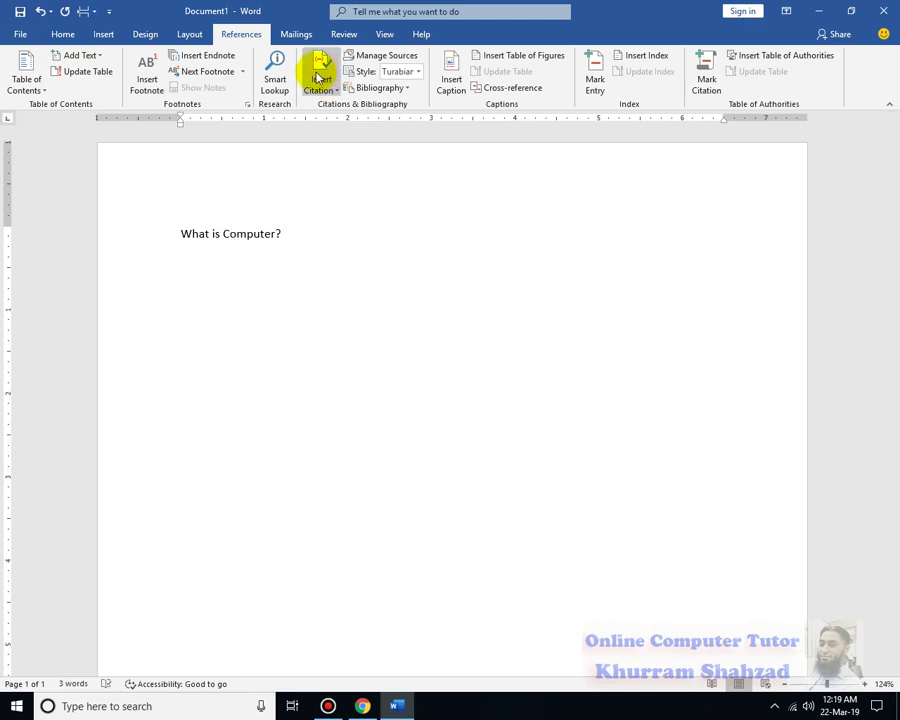
# Run Smart Lookup on the "What is Computer?" line and browse its full list of web search results
pyautogui.click(286, 90)
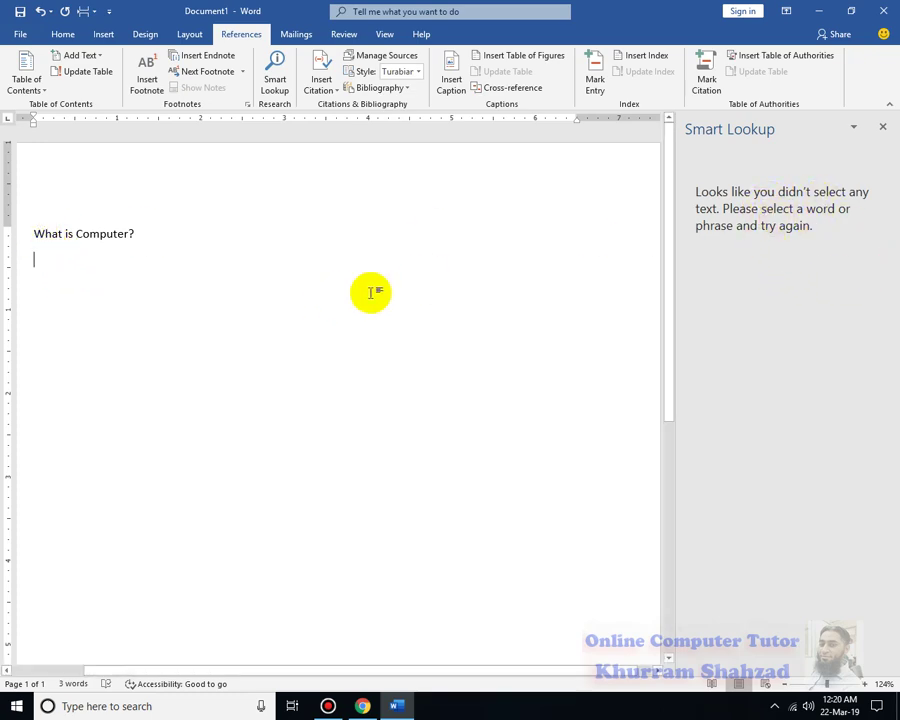
pyautogui.click(882, 127)
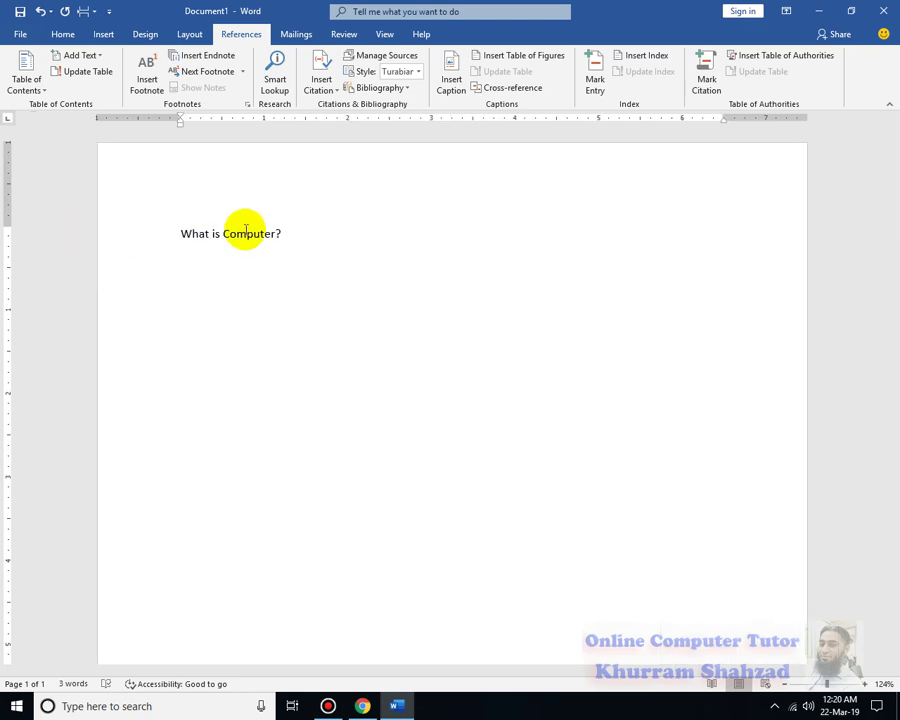
pyautogui.moveTo(181, 232); pyautogui.dragTo(290, 236)
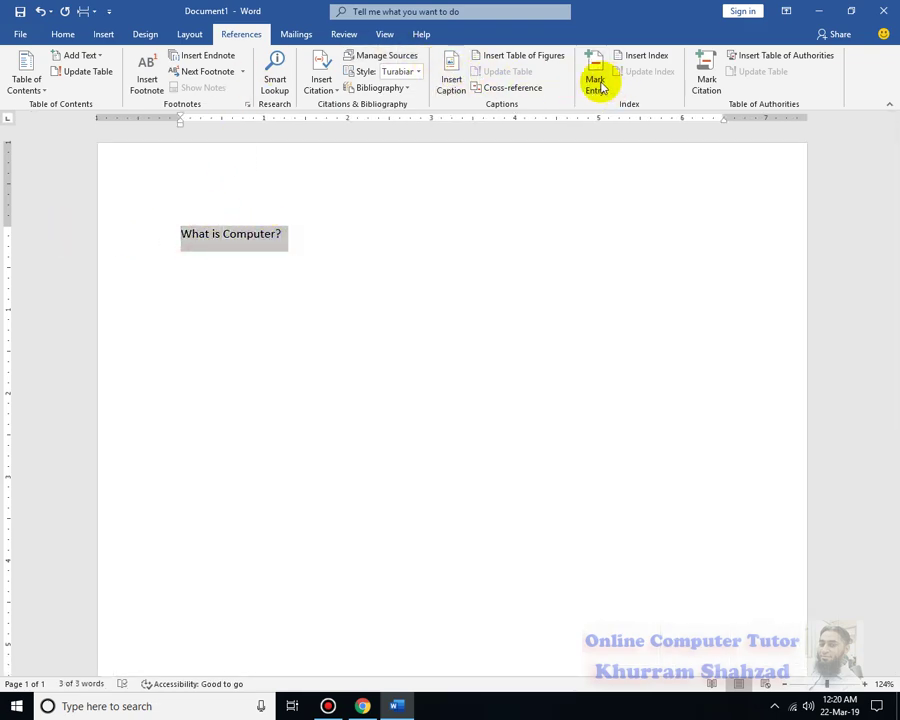
pyautogui.click(275, 80)
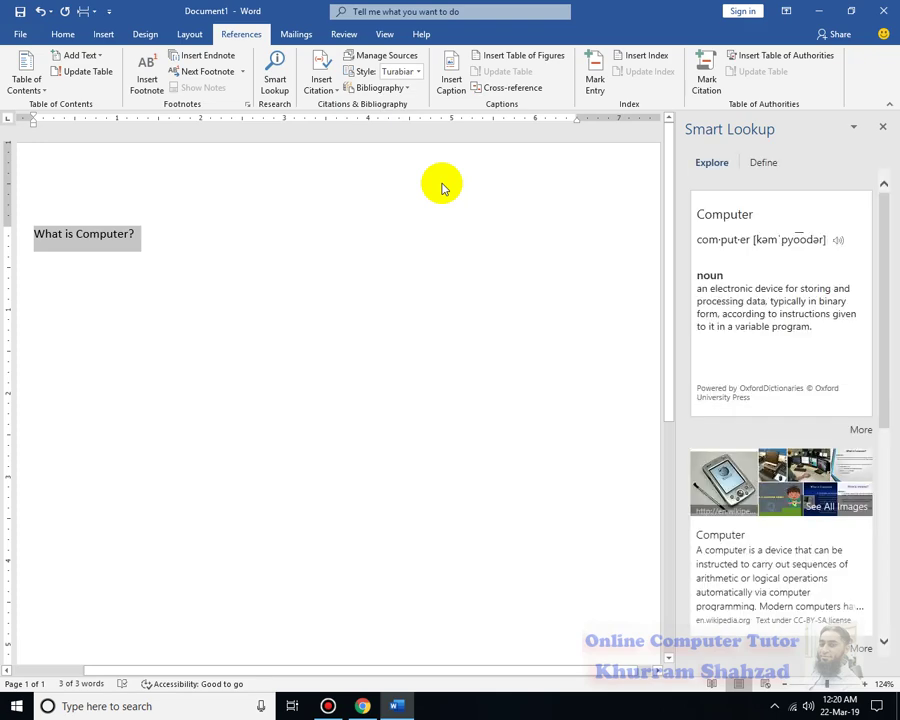
pyautogui.scroll(-3, 725, 400)
pyautogui.scroll(-3, 724, 421)
pyautogui.scroll(5, 757, 478)
pyautogui.scroll(-5, 757, 478)
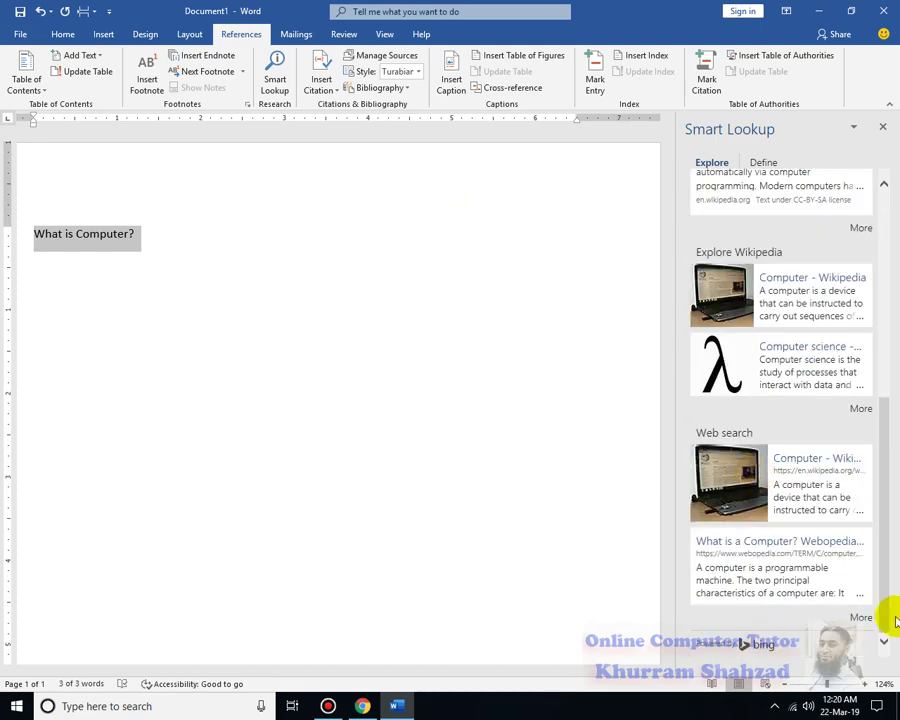
pyautogui.click(862, 618)
pyautogui.scroll(-5, 796, 345)
pyautogui.scroll(5, 797, 375)
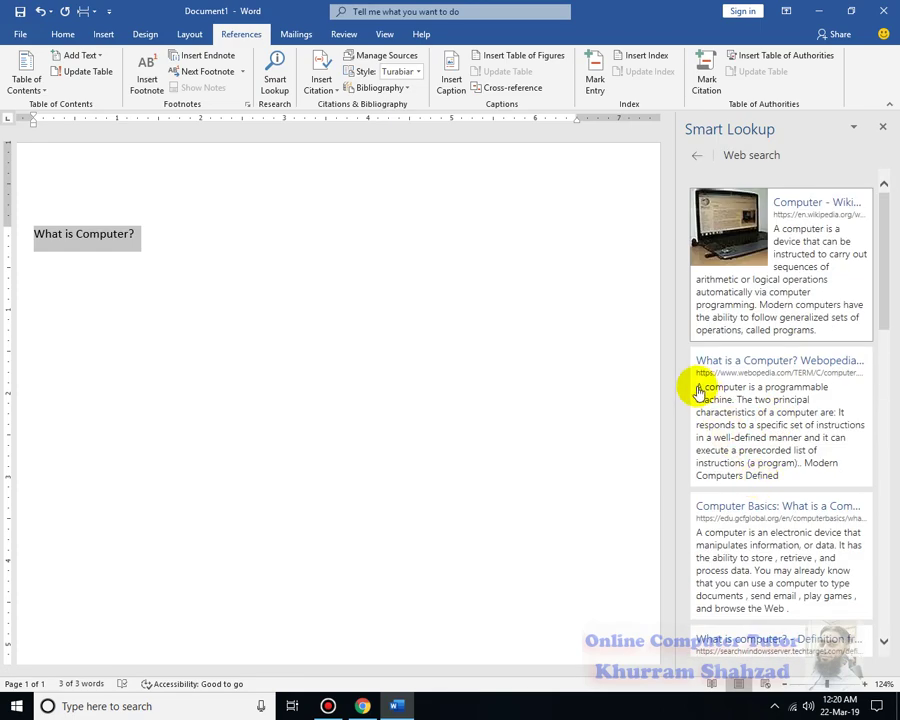
# Copy the Webopedia description of a computer from the web results into the document below the "What is Computer?" line
pyautogui.moveTo(700, 390); pyautogui.dragTo(794, 476)
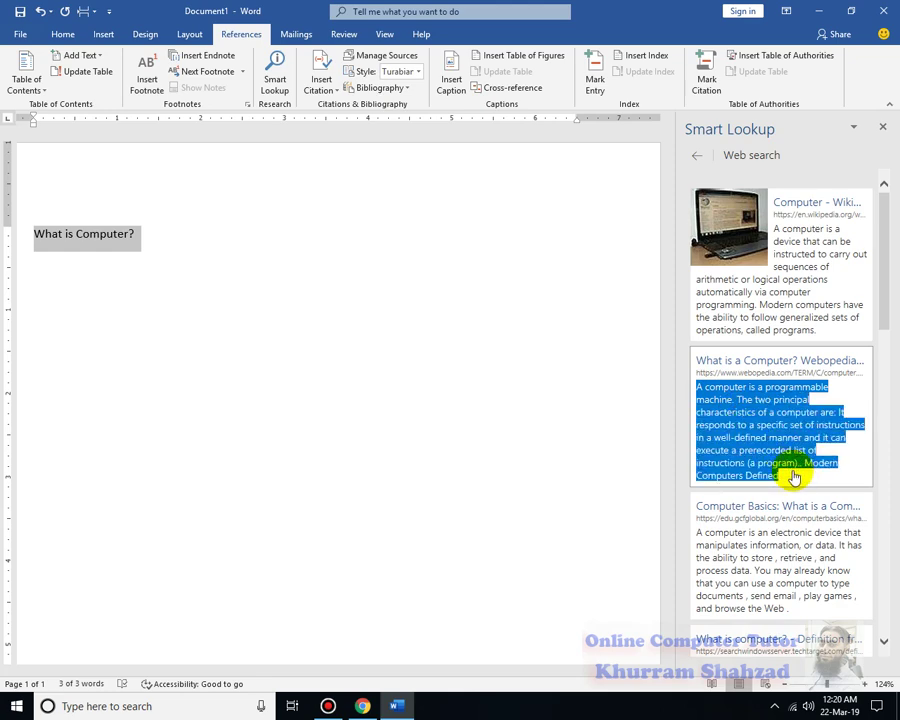
pyautogui.click(100, 278)
pyautogui.write('A computer is a programmable machine. The two principal characteristics of a computer are: It responds to a specific set of instructions in a well-defined manner and it can execute a prerecorded list of instructions (a program).. Modern Computers Defined')
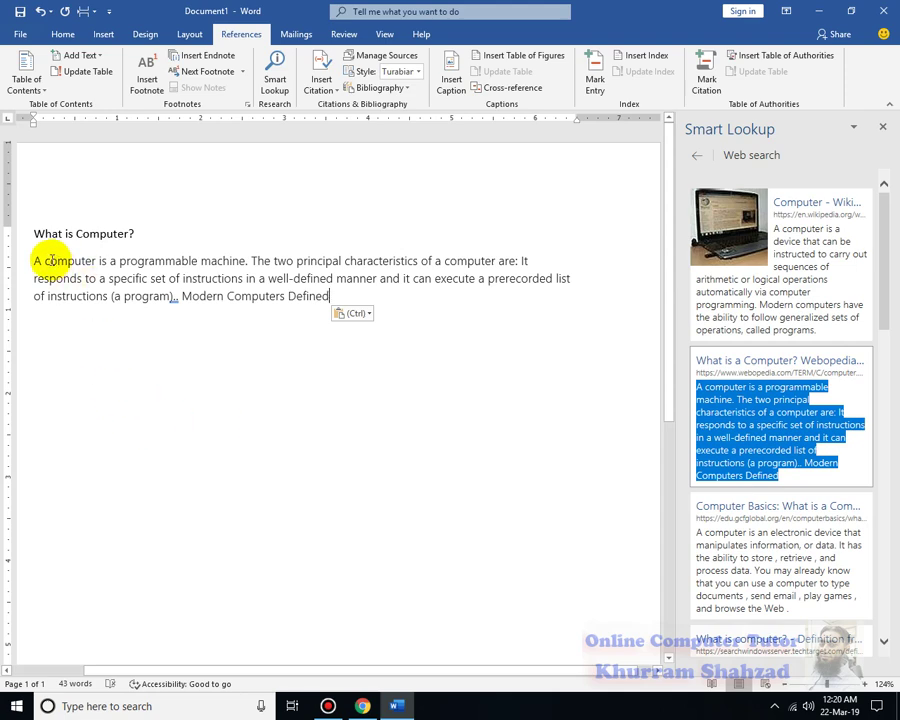
pyautogui.moveTo(42, 261); pyautogui.dragTo(97, 262)
pyautogui.click(125, 348)
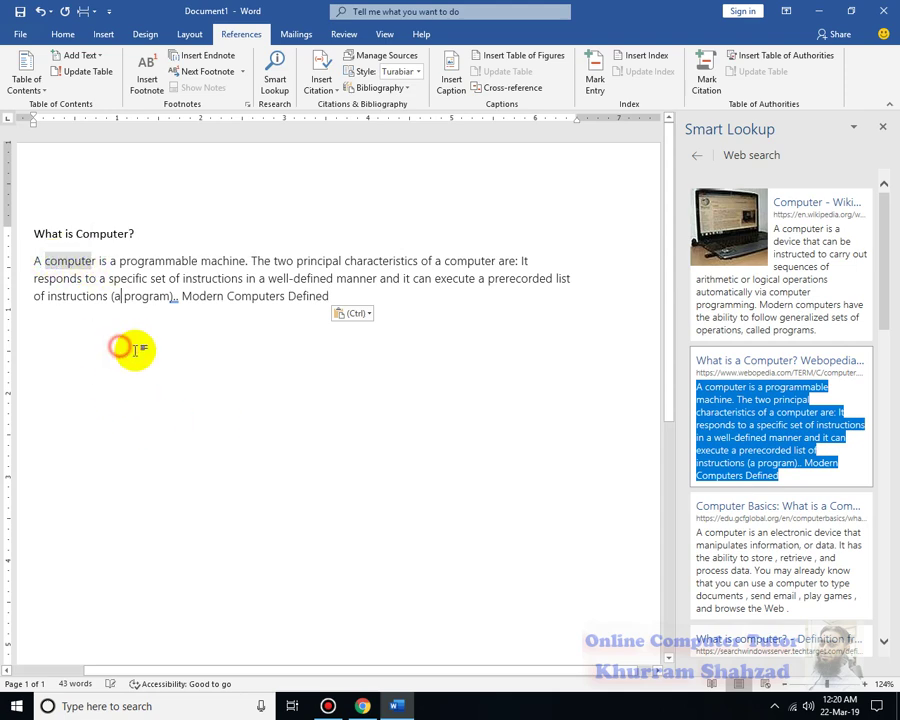
# Add the word "Pakistan" on its own line below the computer paragraph, leaving a blank line between them
pyautogui.click(359, 298)
pyautogui.press('Return')
pyautogui.press('Return')
pyautogui.press('BackSpace')
pyautogui.write('Pak')
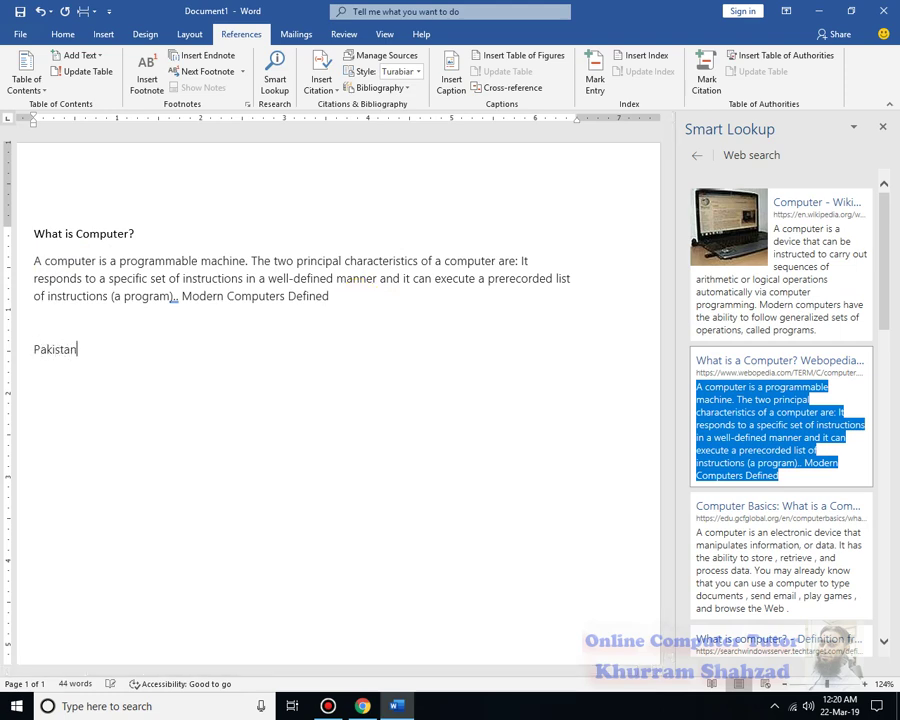
pyautogui.write('istan')
# Run Smart Lookup on the word "Pakistan" and browse to its web search results
pyautogui.moveTo(88, 352); pyautogui.dragTo(8, 352)
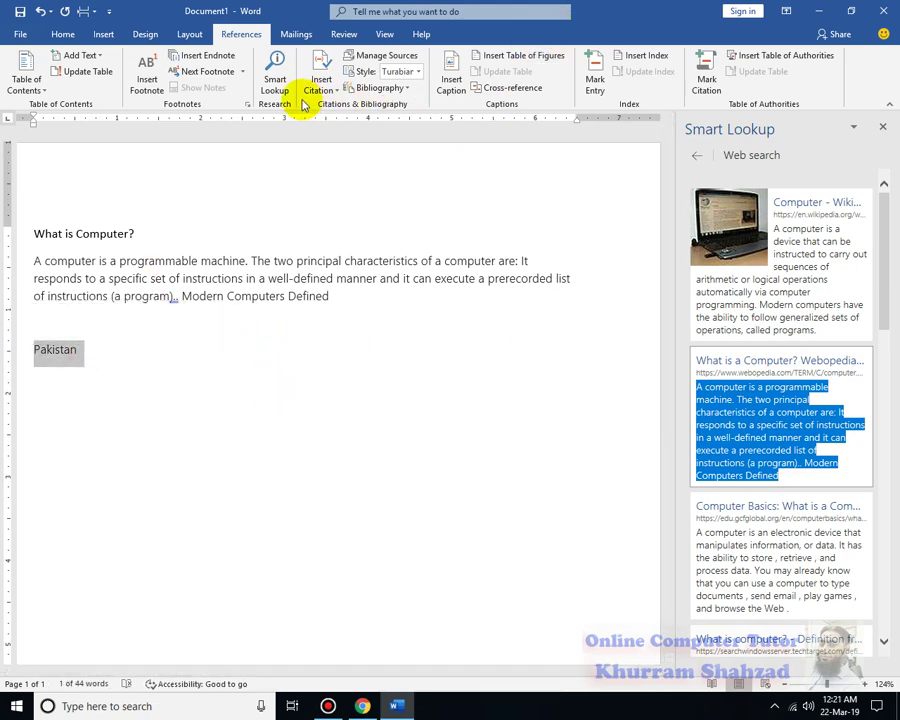
pyautogui.click(276, 84)
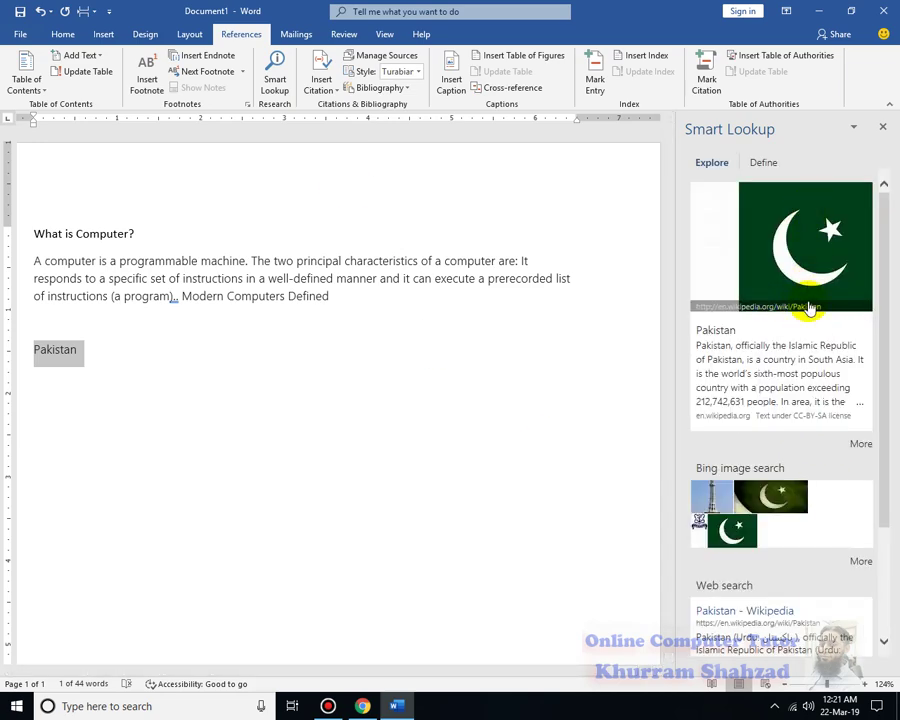
pyautogui.scroll(-3, 780, 320)
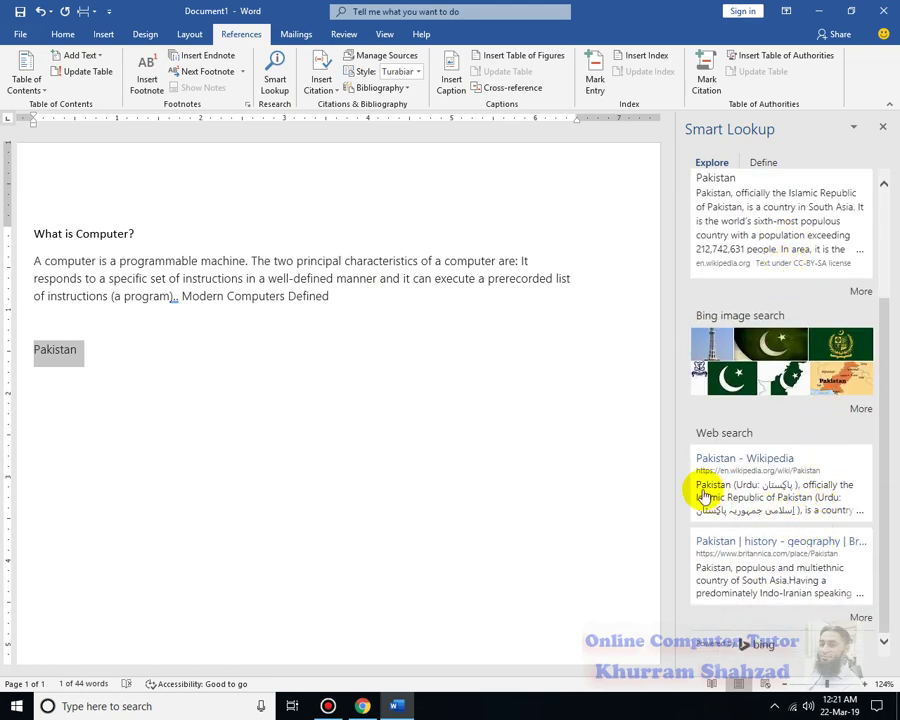
# Copy the Wikipedia description of Pakistan from the web results into a new paragraph below the word "Pakistan"
pyautogui.moveTo(697, 483); pyautogui.dragTo(862, 512)
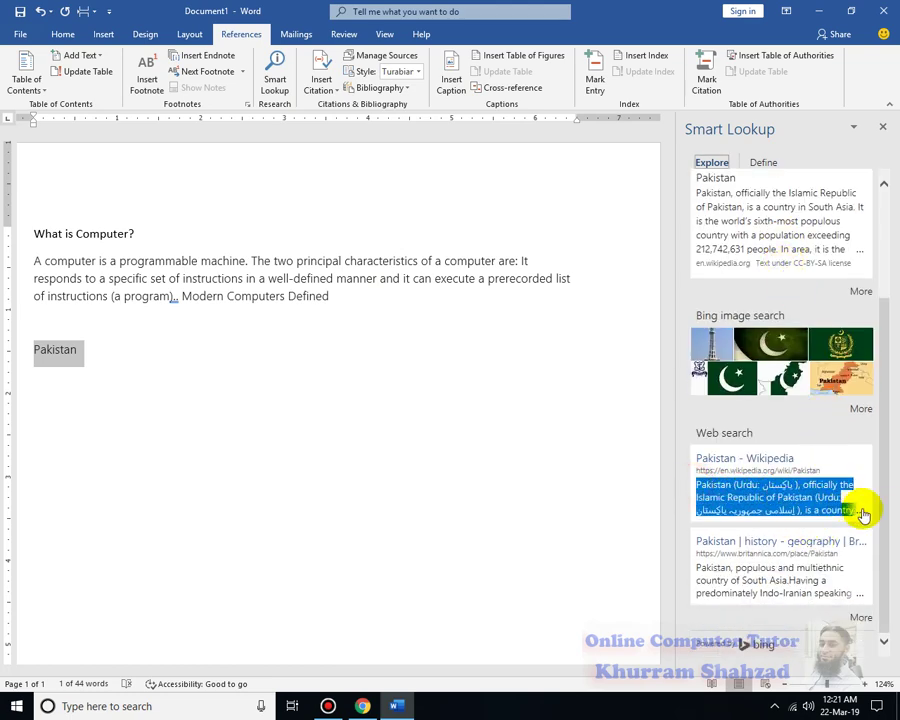
pyautogui.click(80, 392)
pyautogui.press('Return')
pyautogui.write('Pakistan (Urdu: پاکستان ), officially the Islamic Republic of Pakistan (Urdu: اسلامی جمہوریہ پاکستان ), is a country in South Asia.It is the world’s sixth-most populous country with a population exceeding 212,742,631 people. In area, it is the 33rd-largest country, spanning 881,913 square kilometres (340,509 square miles).')
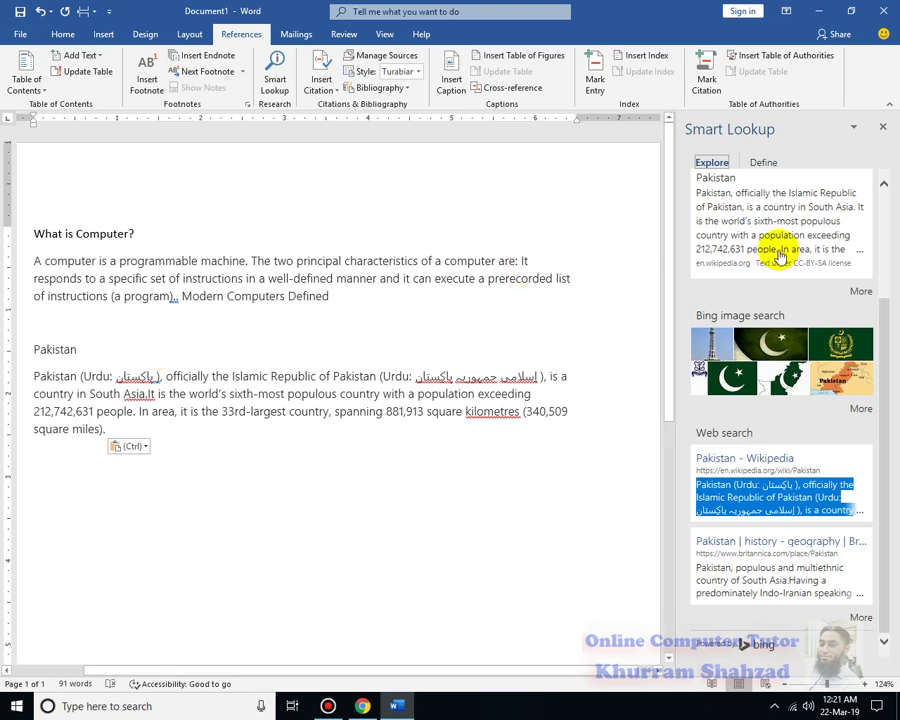
# Close Smart Lookup and delete all the text in the document
pyautogui.click(882, 127)
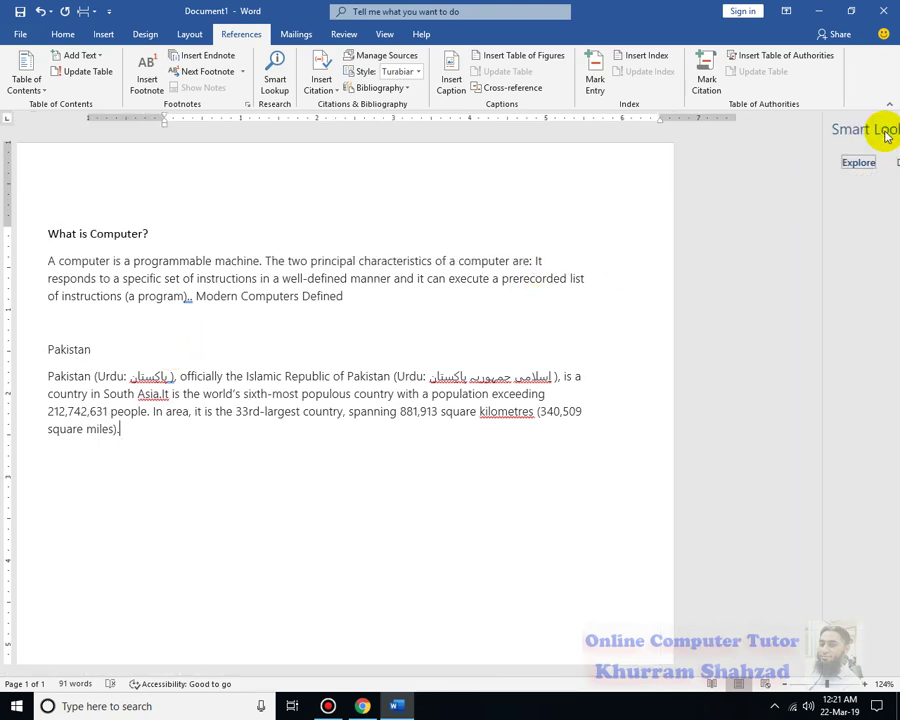
pyautogui.tripleClick(118, 237)
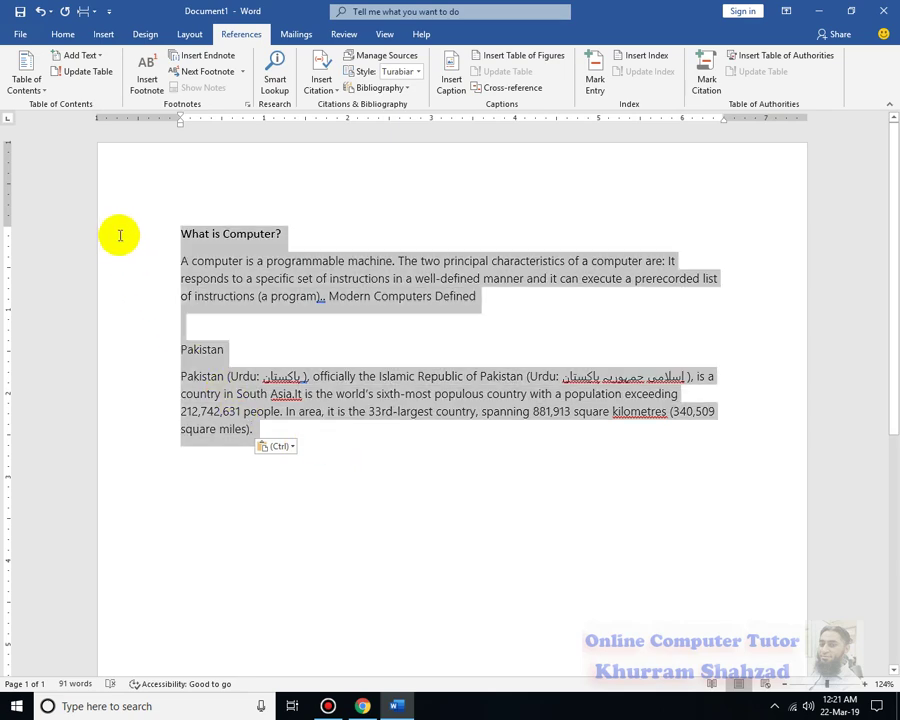
pyautogui.press('Delete')
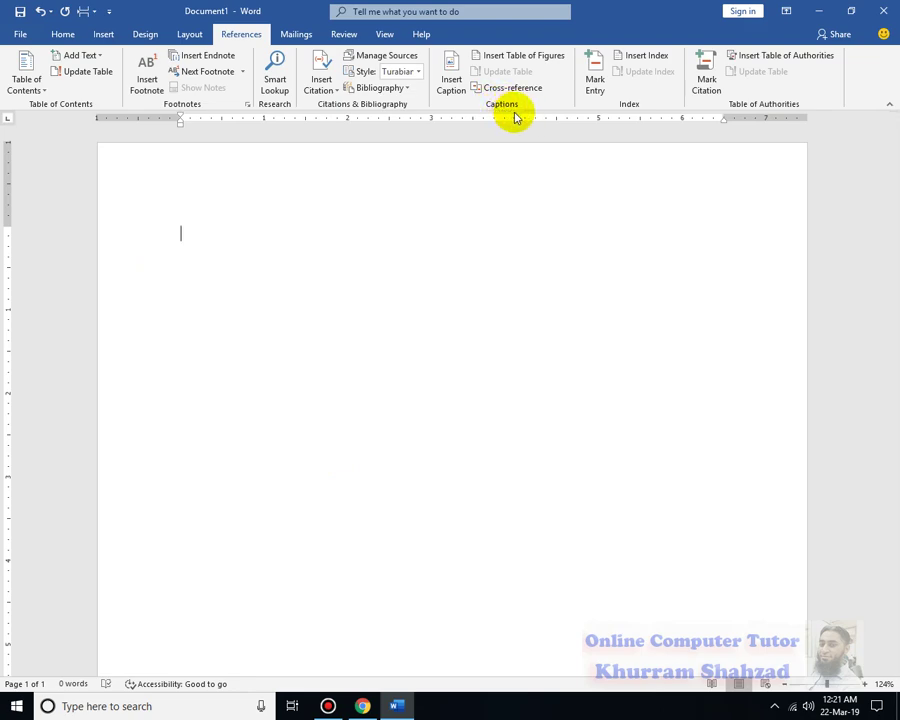
pyautogui.click(212, 216)
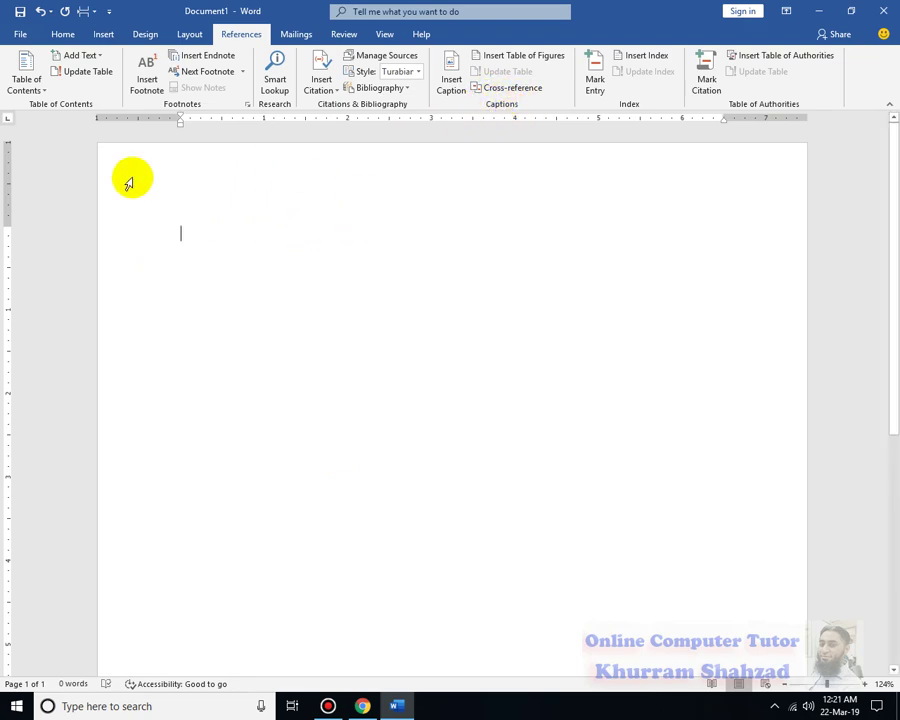
# Browse the IMage folder on the E: drive and one of its subfolders for pictures to insert
pyautogui.click(104, 35)
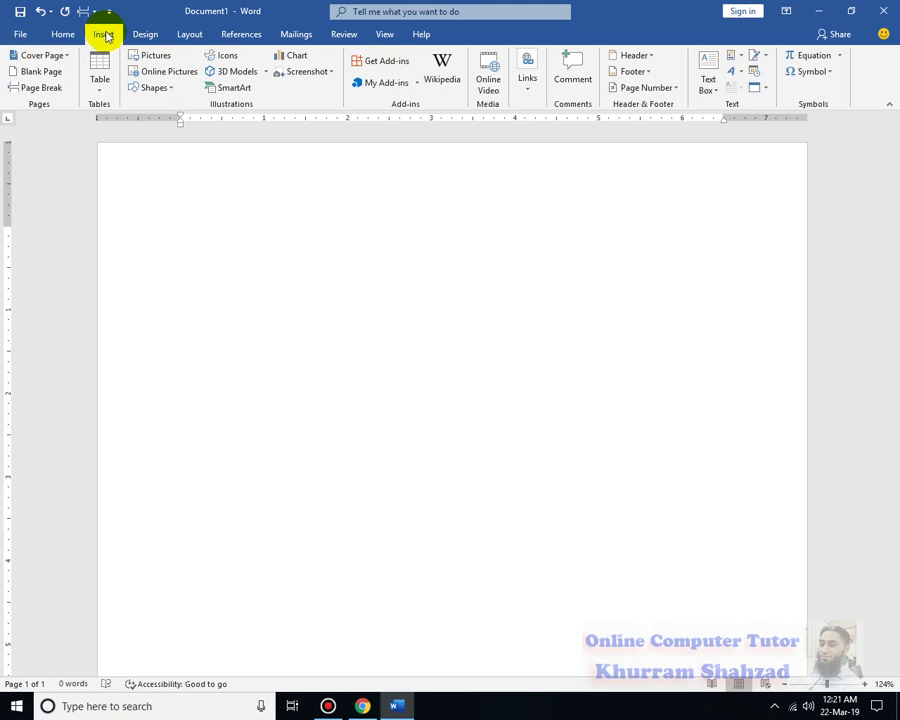
pyautogui.click(146, 60)
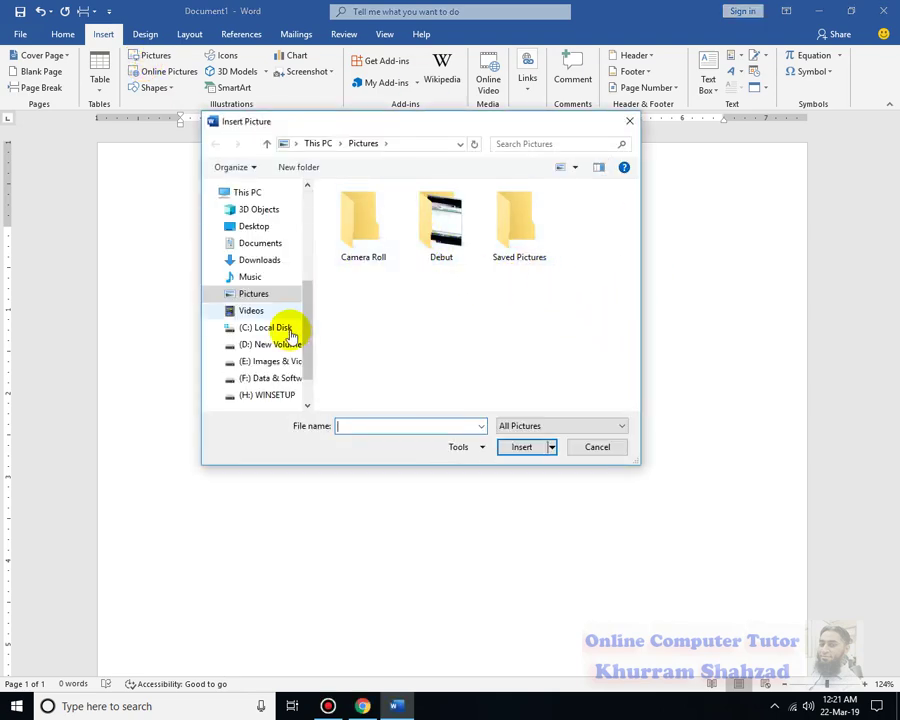
pyautogui.click(287, 361)
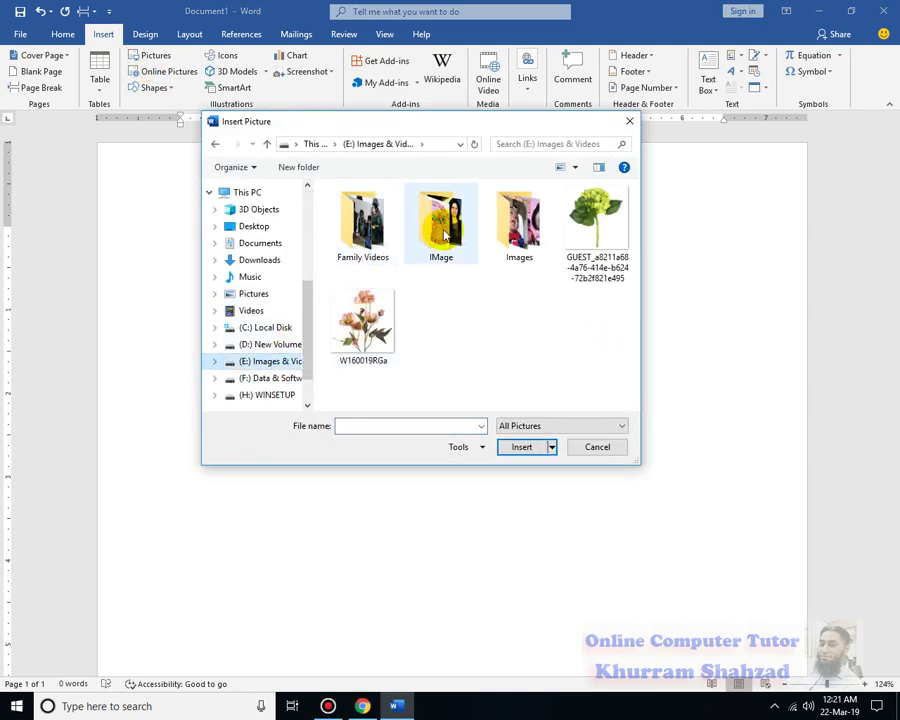
pyautogui.doubleClick(444, 234)
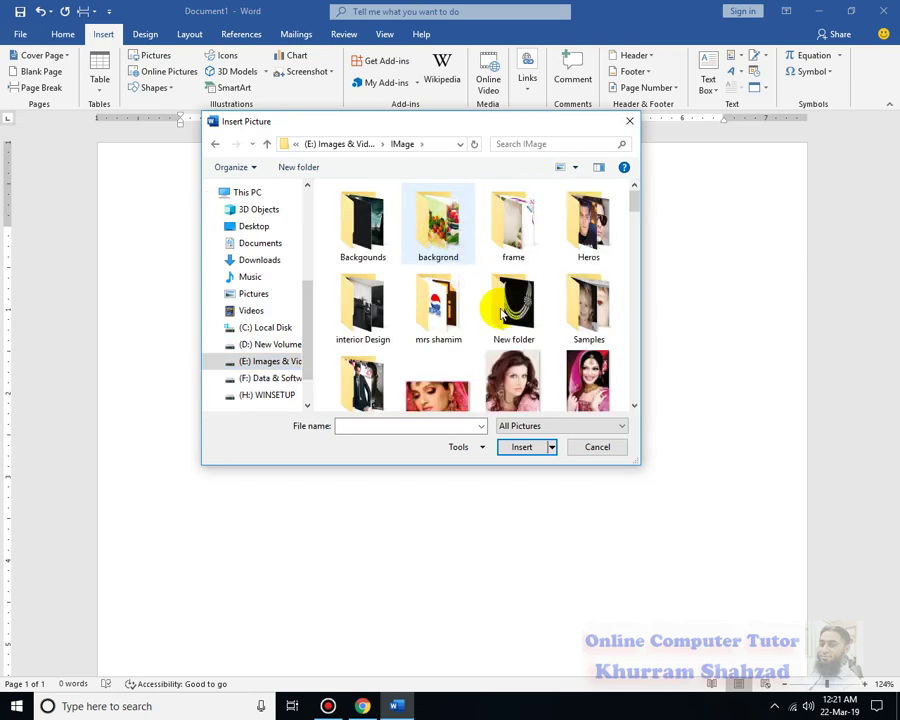
pyautogui.scroll(-3, 594, 377)
pyautogui.scroll(-2, 594, 377)
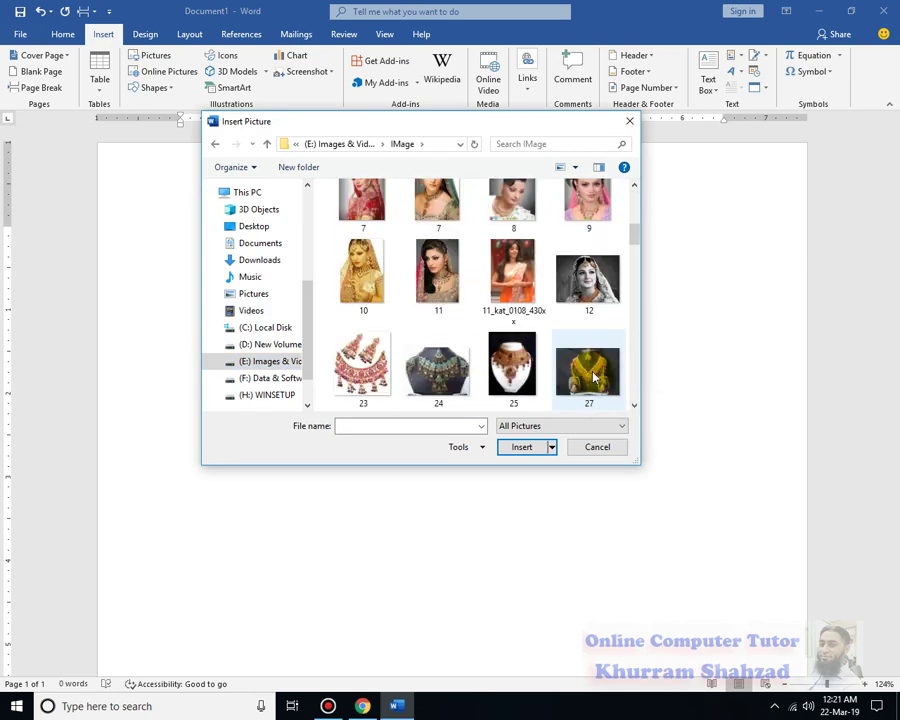
pyautogui.click(594, 377)
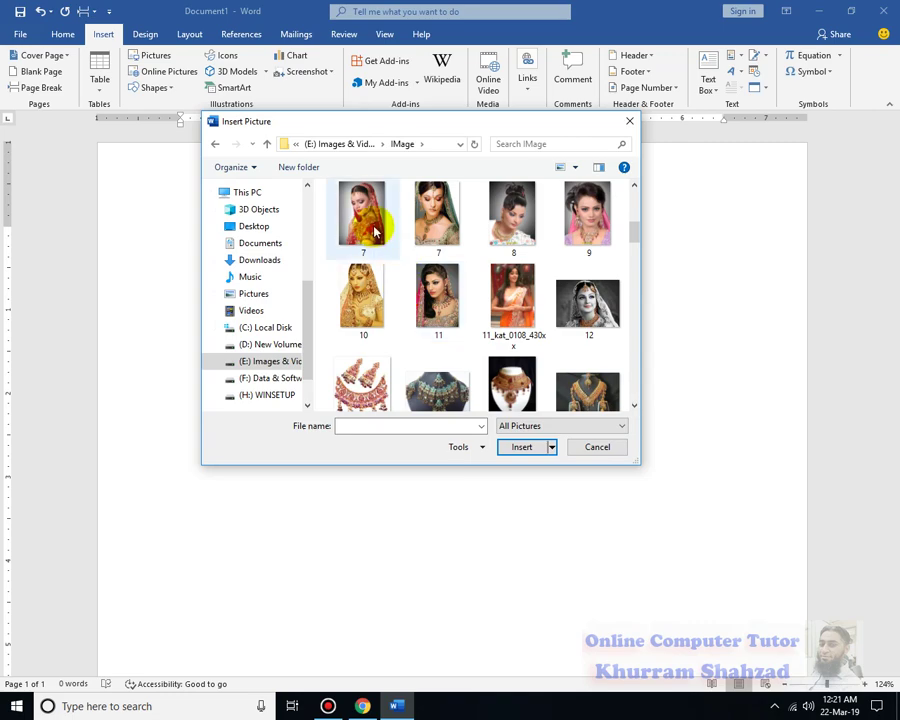
pyautogui.scroll(3, 420, 285)
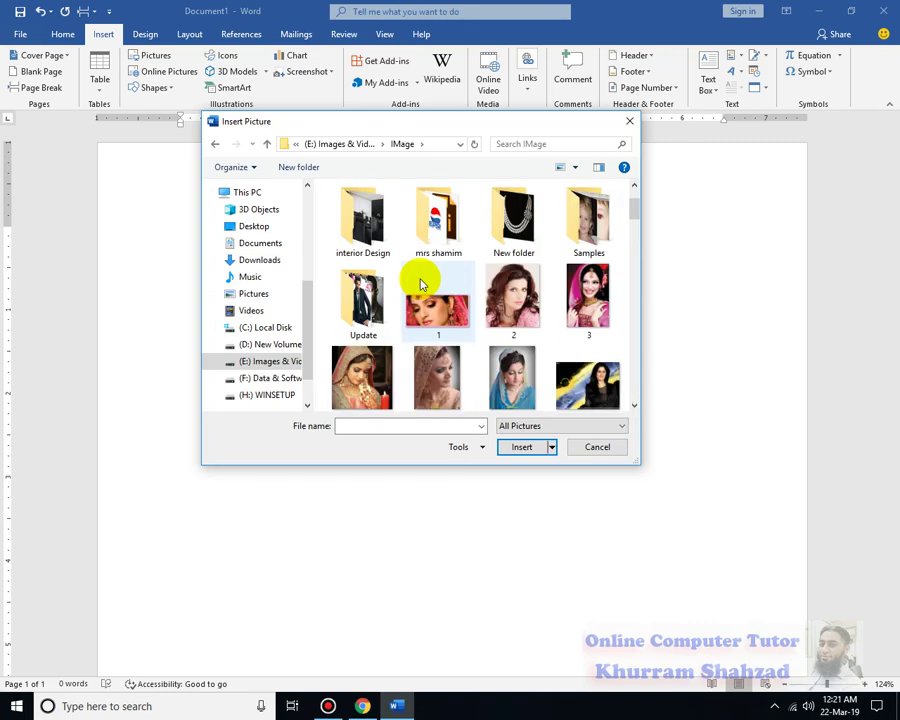
pyautogui.doubleClick(436, 227)
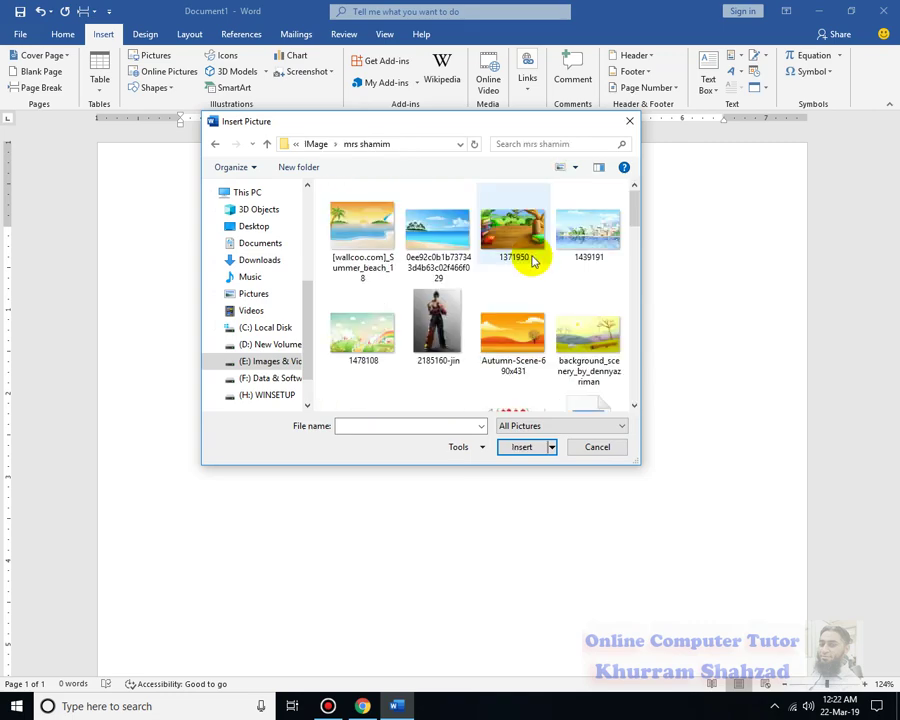
pyautogui.scroll(-5, 525, 250)
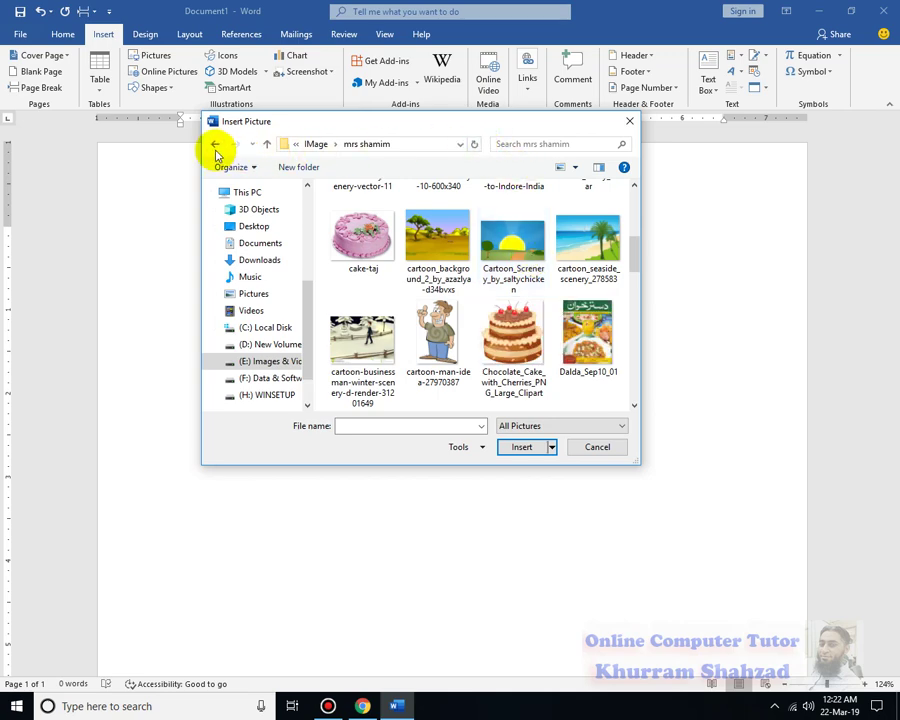
pyautogui.click(215, 146)
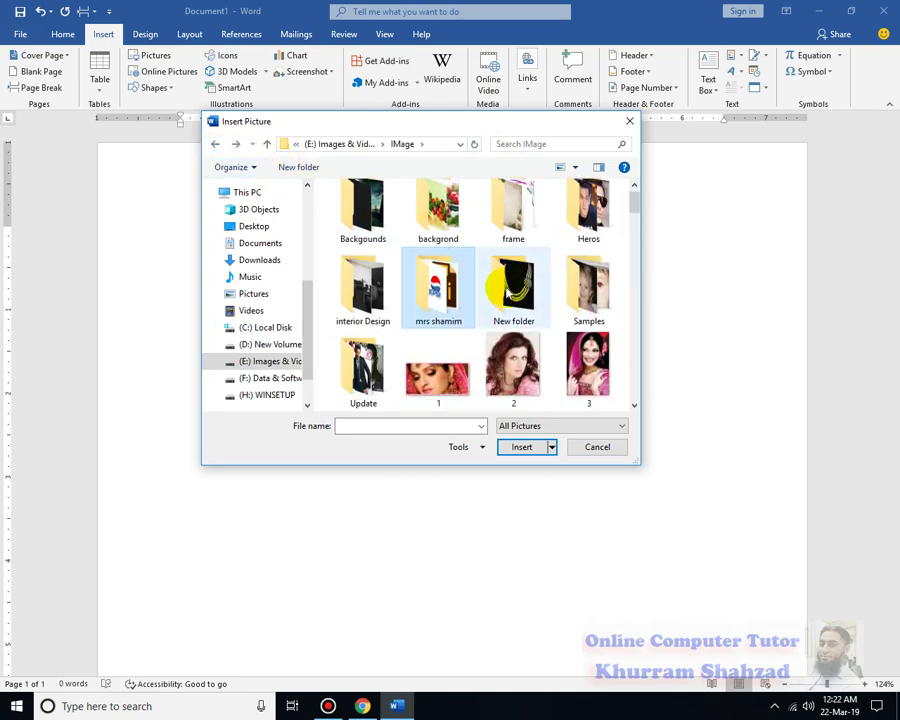
# Insert the pictures 4, 5, 6 and the first 7 from the IMage folder together into the blank document
pyautogui.scroll(-4, 433, 300)
pyautogui.click(362, 272)
pyautogui.keyDown('ctrl'); pyautogui.click(437, 272); pyautogui.keyUp('ctrl')
pyautogui.keyDown('ctrl'); pyautogui.click(512, 272); pyautogui.keyUp('ctrl')
pyautogui.keyDown('ctrl'); pyautogui.click(362, 365); pyautogui.keyUp('ctrl')
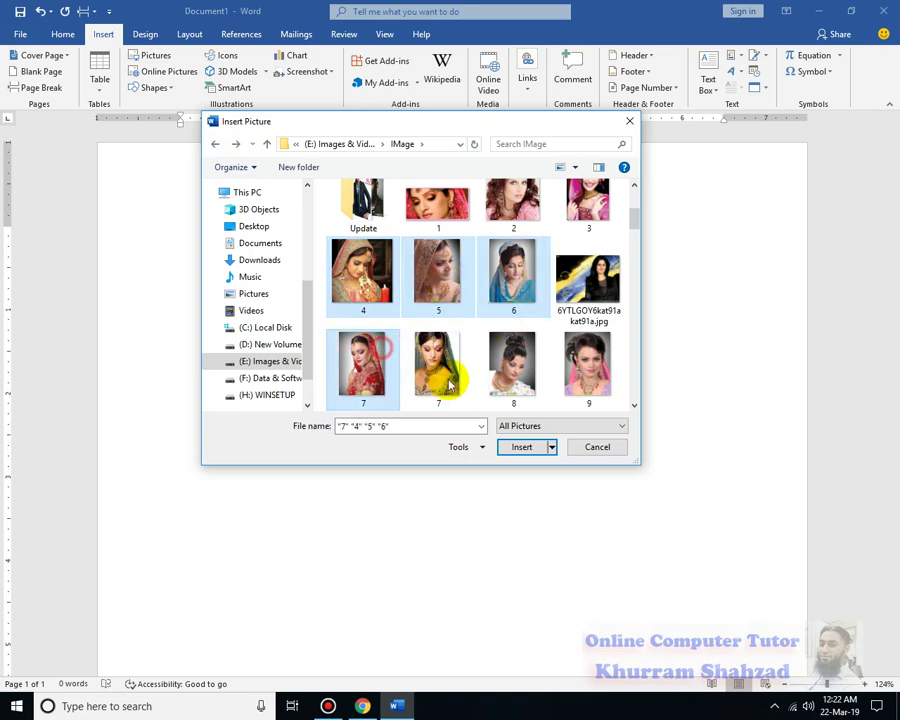
pyautogui.click(535, 455)
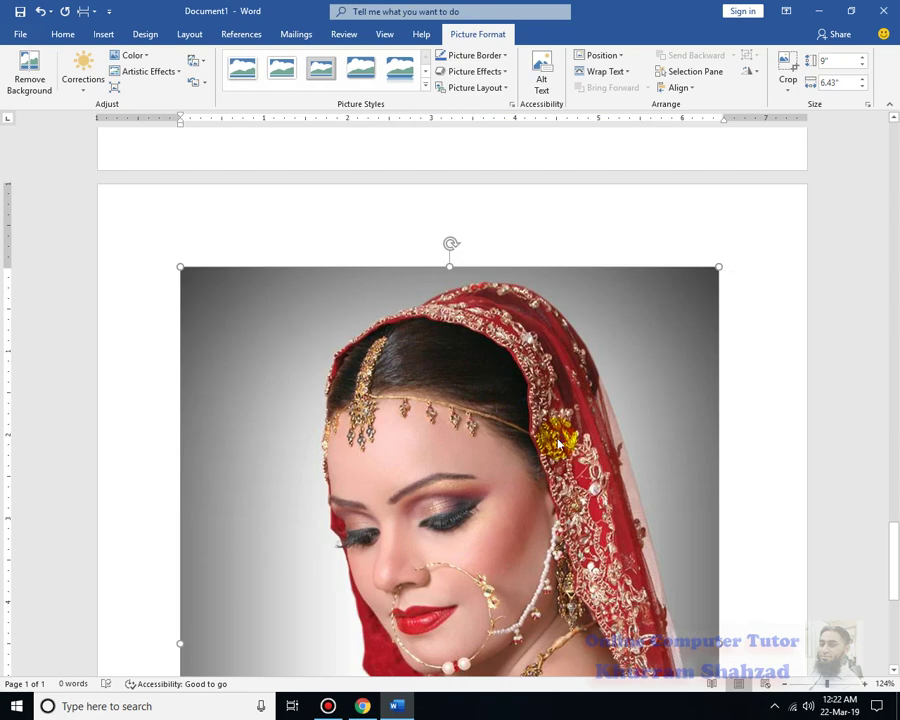
# Undo the insertion of the four pictures to leave the document blank
pyautogui.scroll(20, 558, 440)
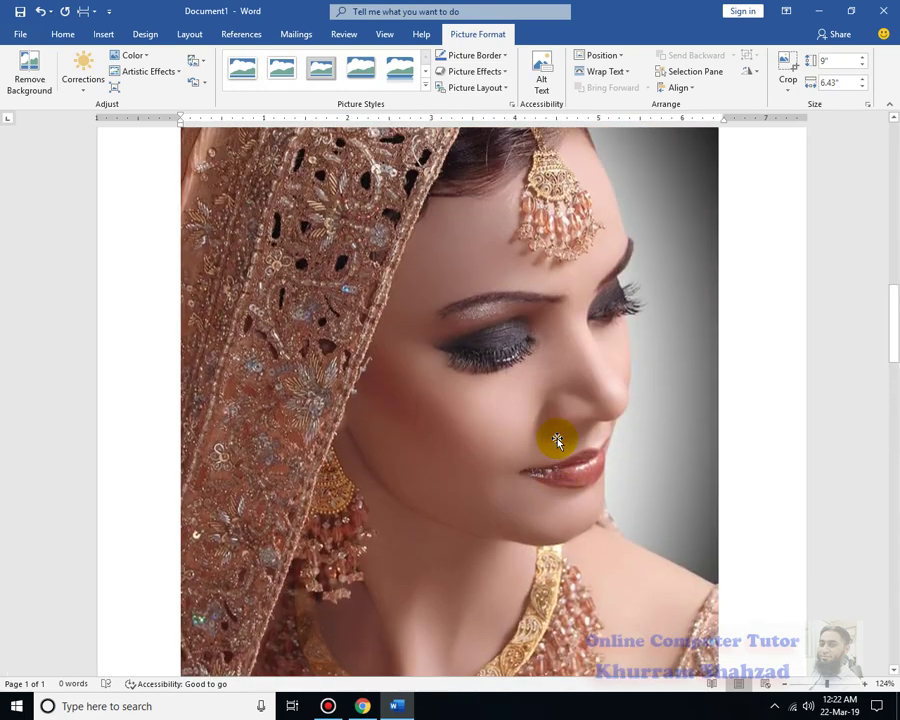
pyautogui.scroll(10, 545, 376)
pyautogui.click(357, 251)
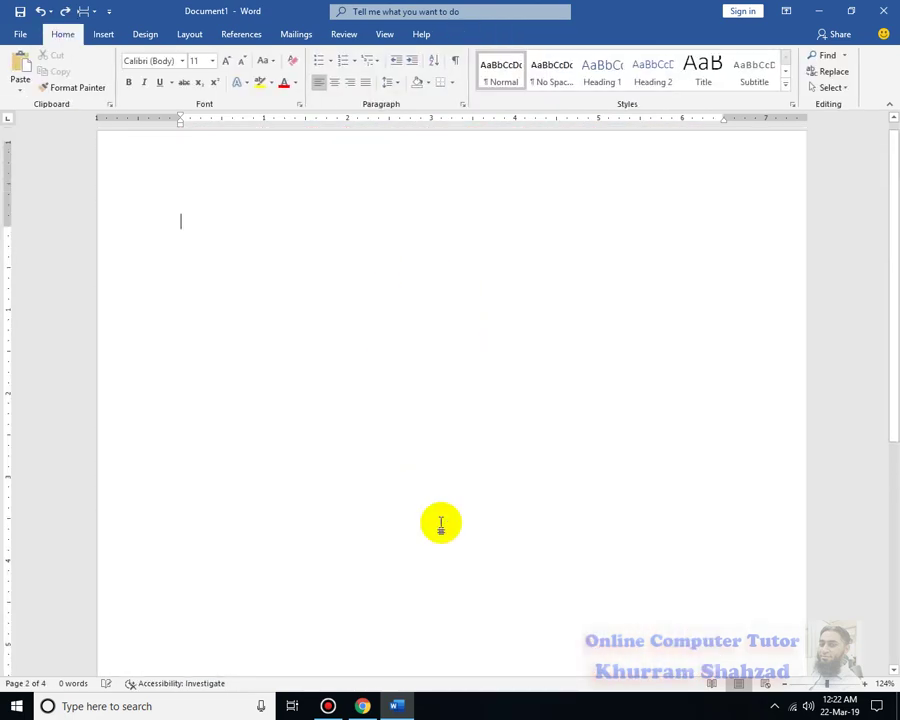
# Generate 20 paragraphs of sample text with =rand(20) and justify all of them
pyautogui.write('=rand(')
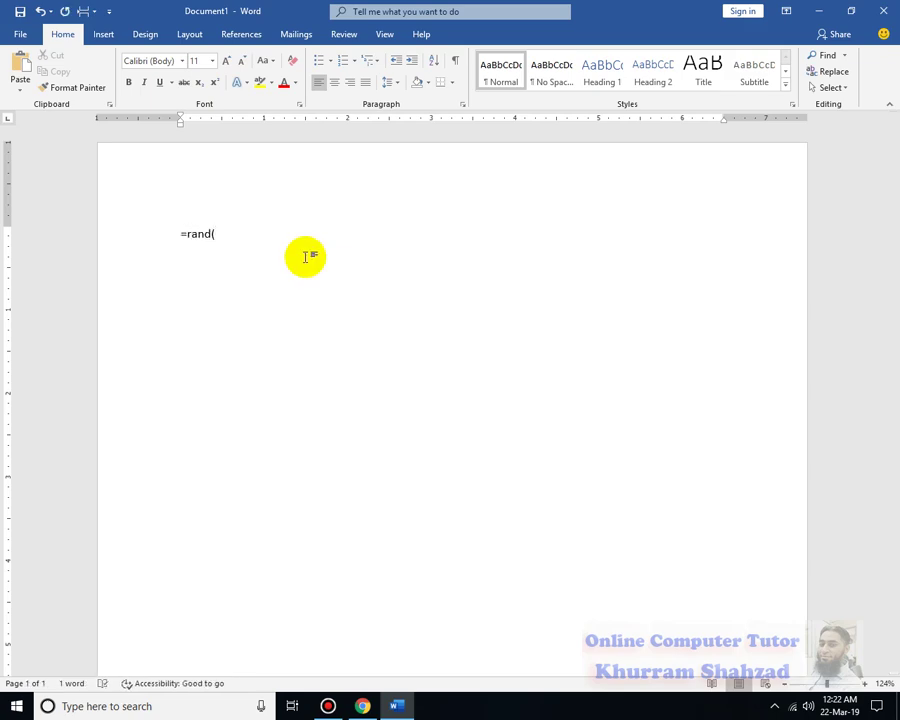
pyautogui.write('20)')
pyautogui.press('Return')
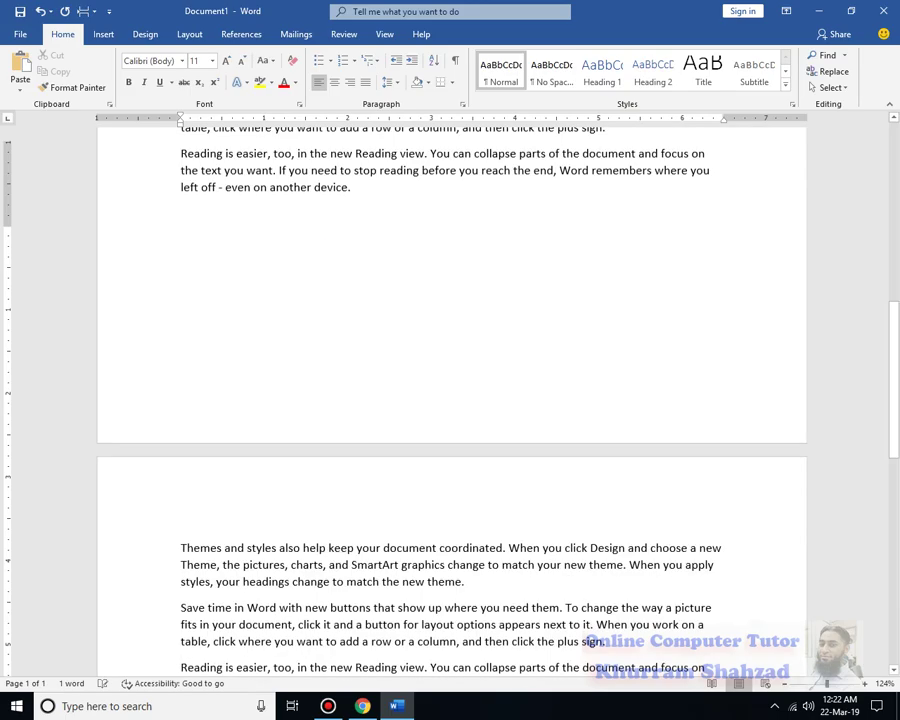
pyautogui.hotkey('ctrl', 'a')
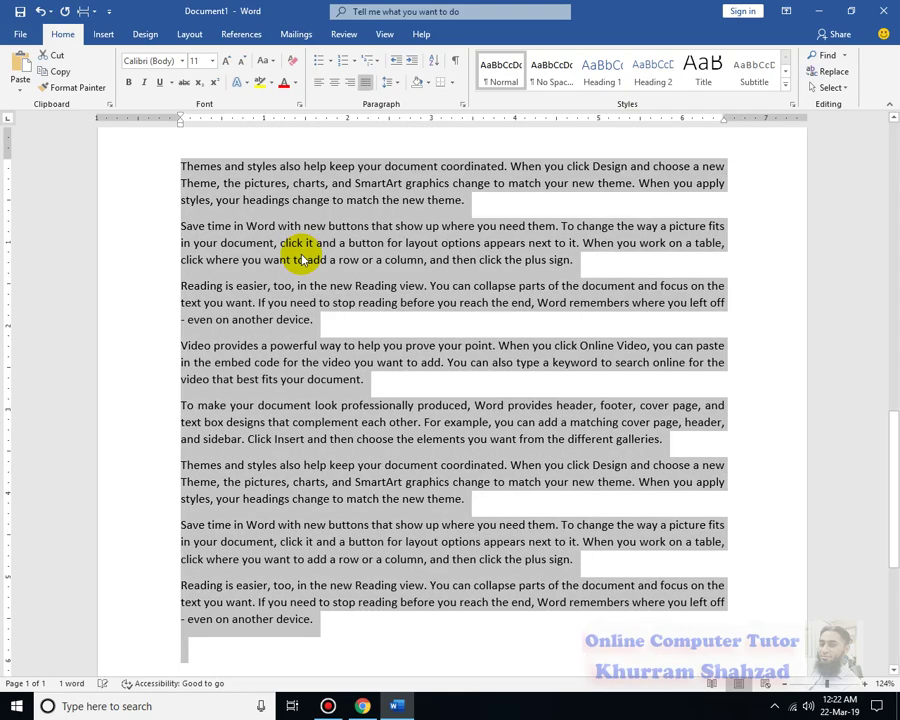
pyautogui.scroll(10, 412, 292)
pyautogui.scroll(5, 405, 290)
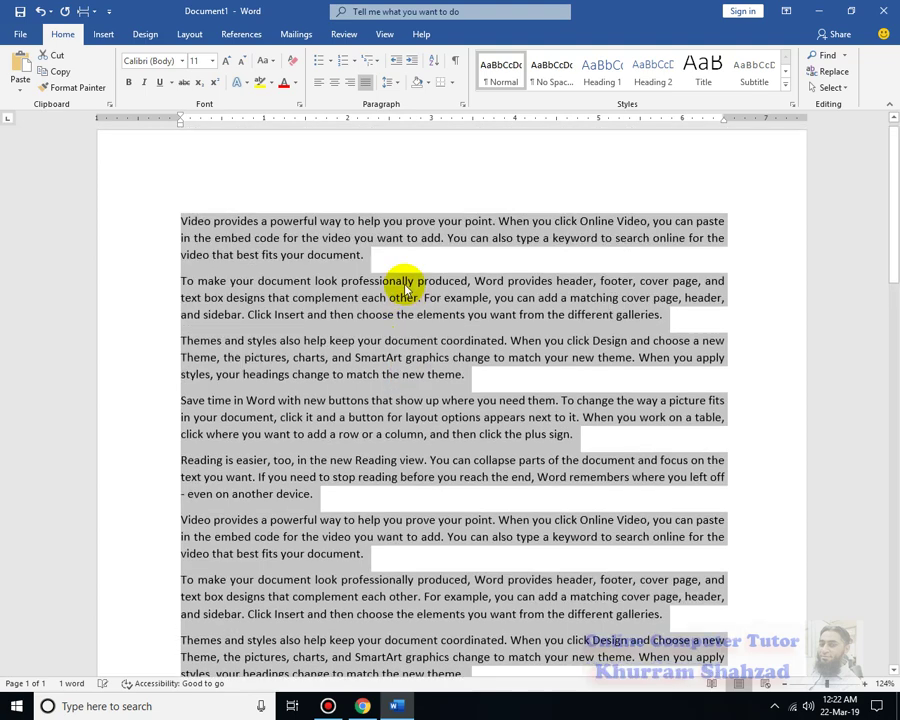
pyautogui.click(414, 412)
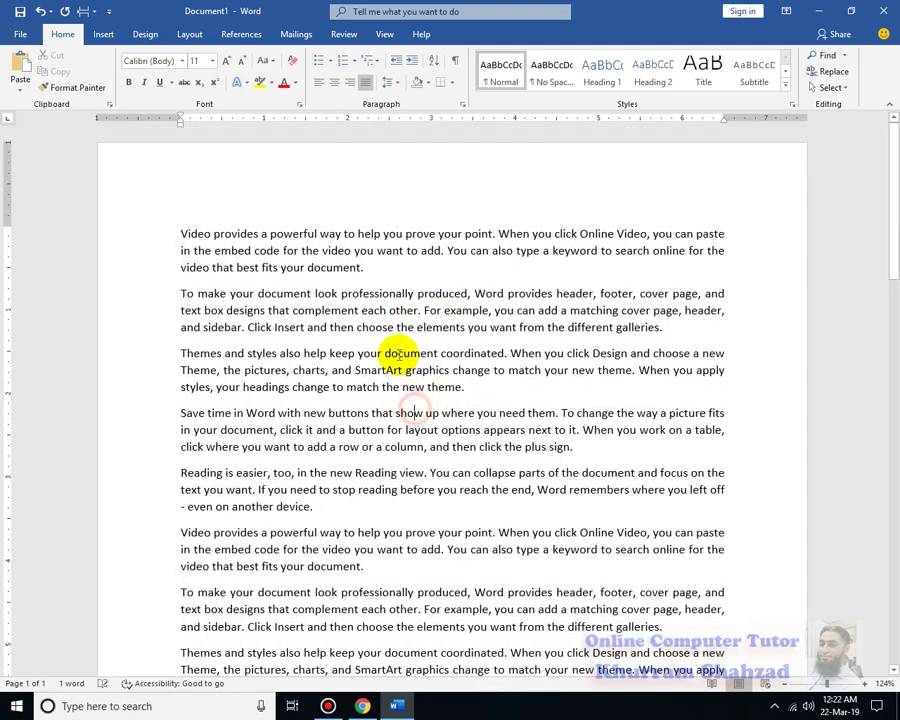
# Insert picture 4 from the IMage folder into the first "Save time in Word" paragraph and resize it, mirrored, to about 2.97 by 2.84 inches
pyautogui.click(104, 34)
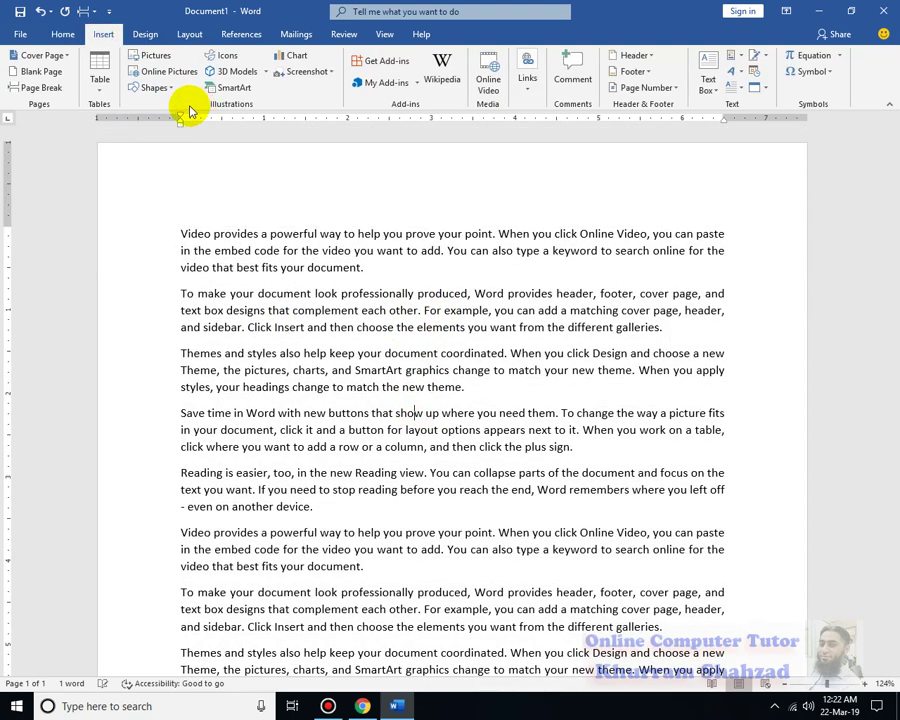
pyautogui.click(160, 58)
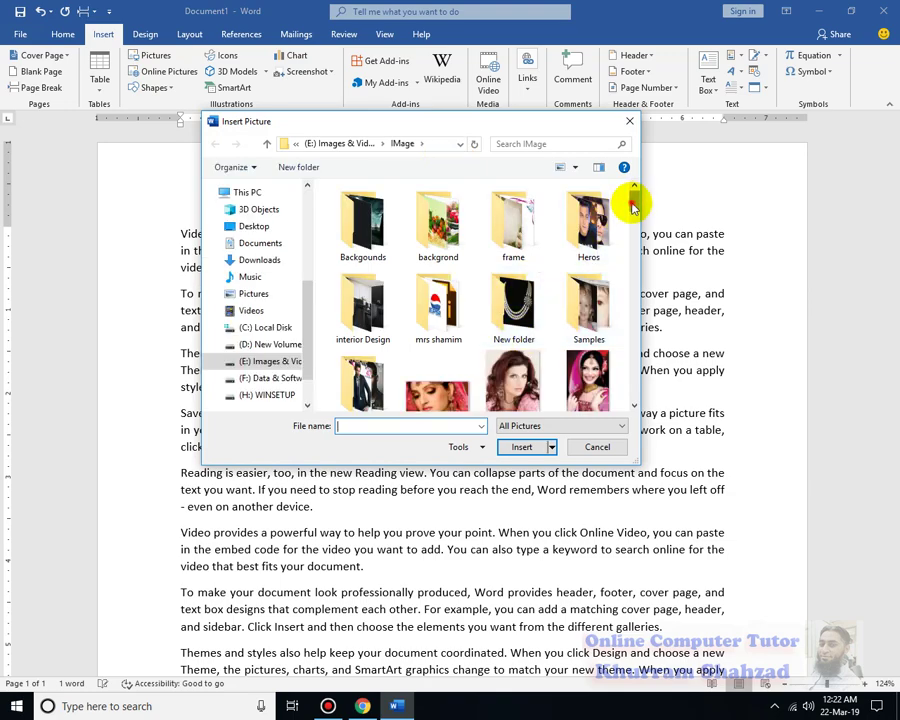
pyautogui.scroll(-2, 632, 205)
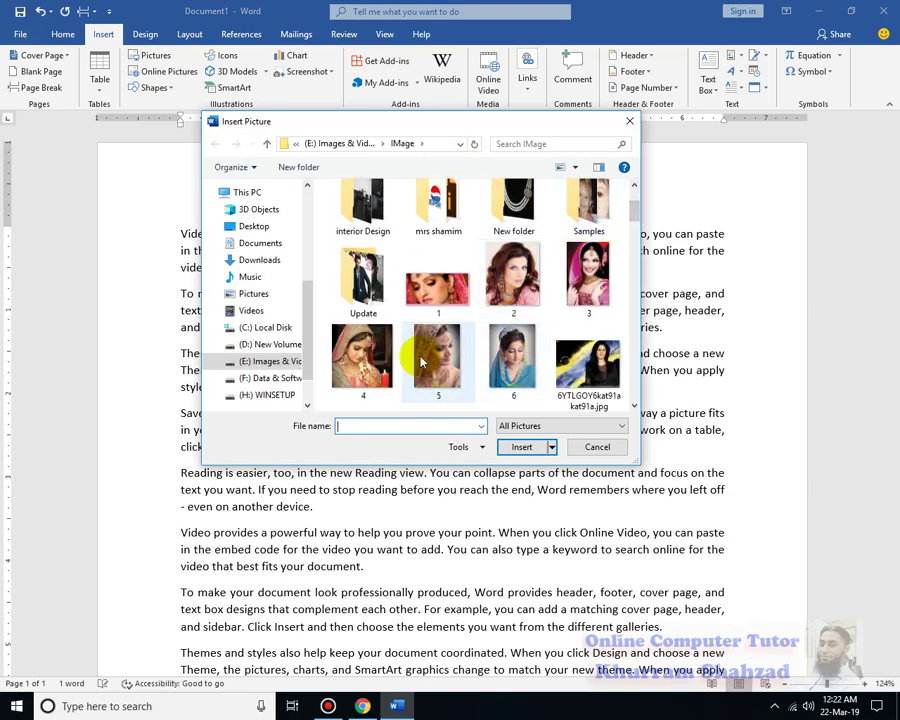
pyautogui.press('Escape')
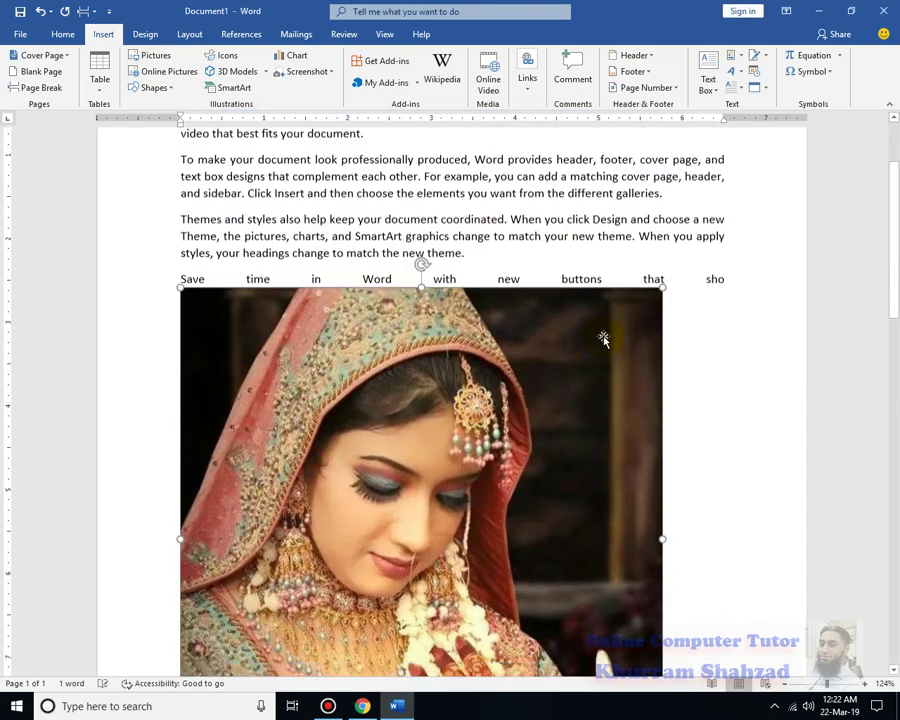
pyautogui.moveTo(429, 356); pyautogui.dragTo(617, 356)
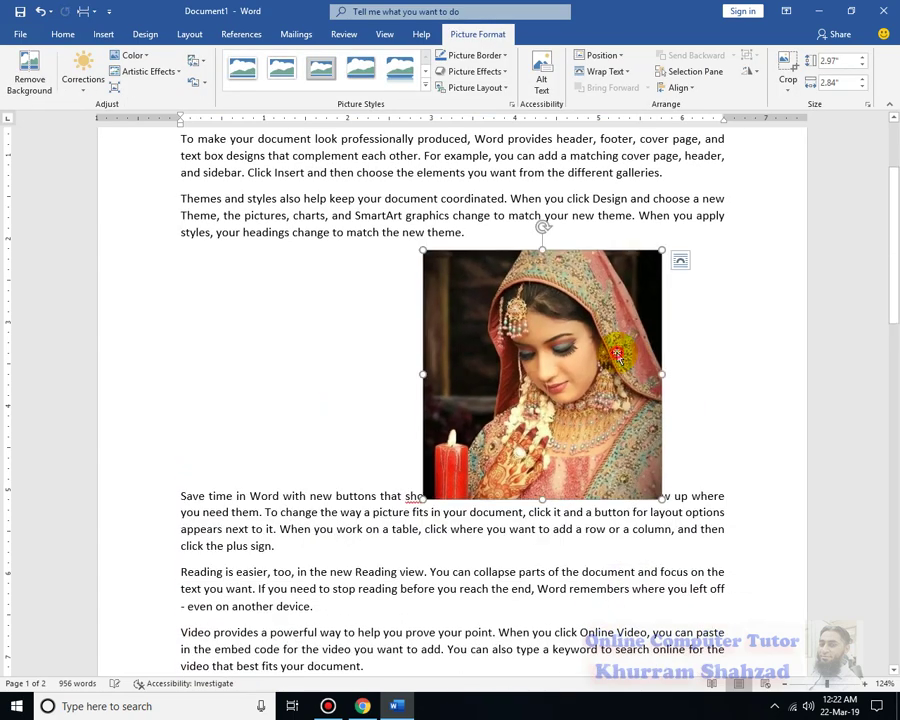
# Apply Square text wrapping to the picture and place it mid-page among the paragraphs at about 2.1 by 2.01 inches
pyautogui.click(628, 72)
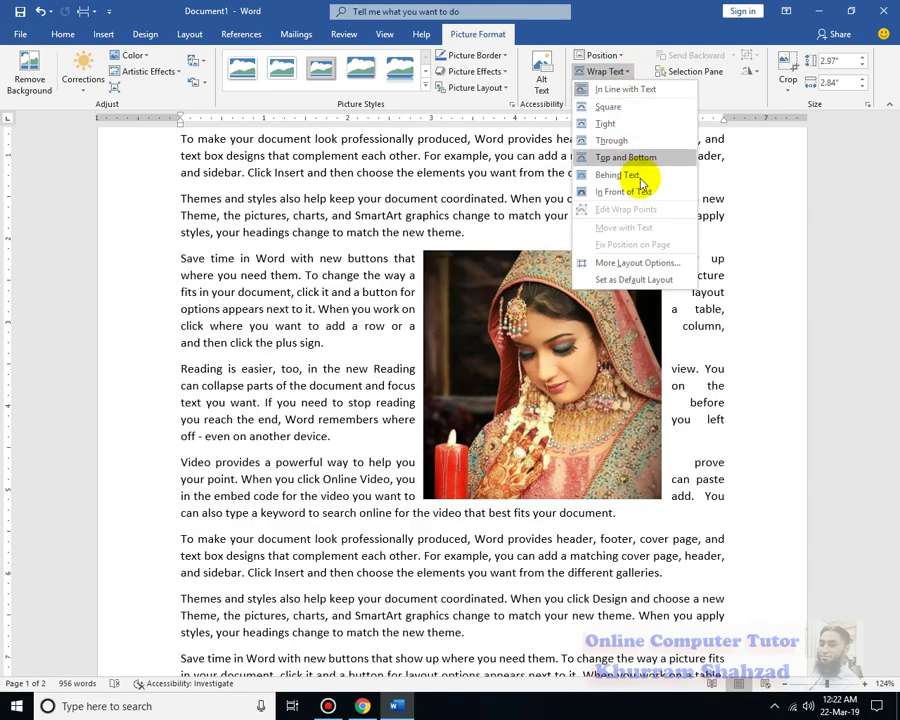
pyautogui.click(610, 106)
pyautogui.moveTo(494, 298); pyautogui.dragTo(404, 291)
pyautogui.moveTo(574, 241); pyautogui.dragTo(528, 271)
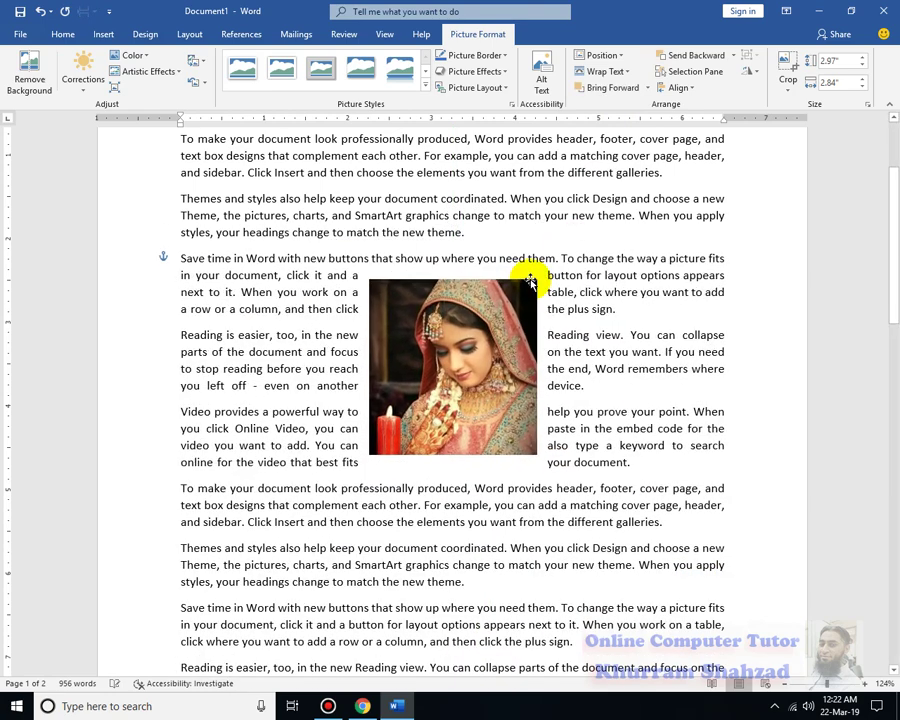
# Generate 50 more paragraphs of sample text with =rand(50) at the end of the document
pyautogui.scroll(-12, 570, 420)
pyautogui.scroll(-10, 567, 425)
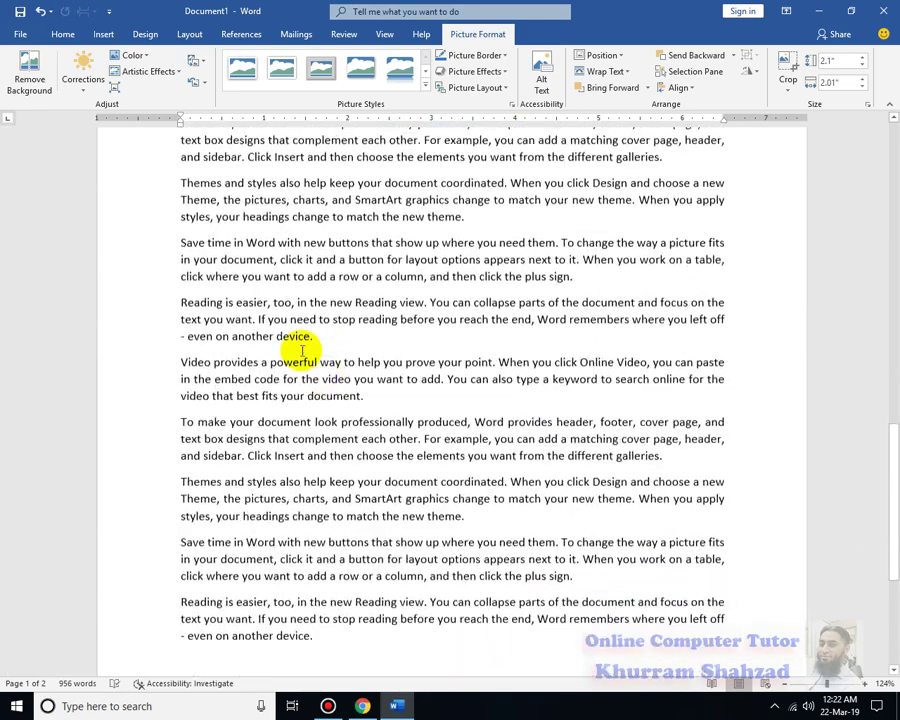
pyautogui.scroll(8, 412, 438)
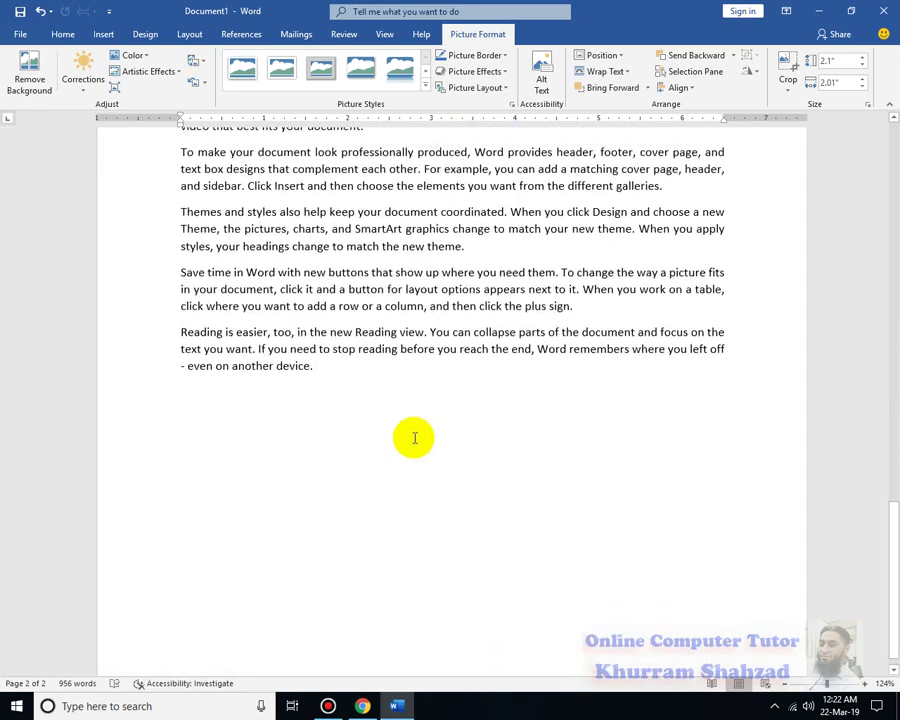
pyautogui.scroll(-6, 300, 520)
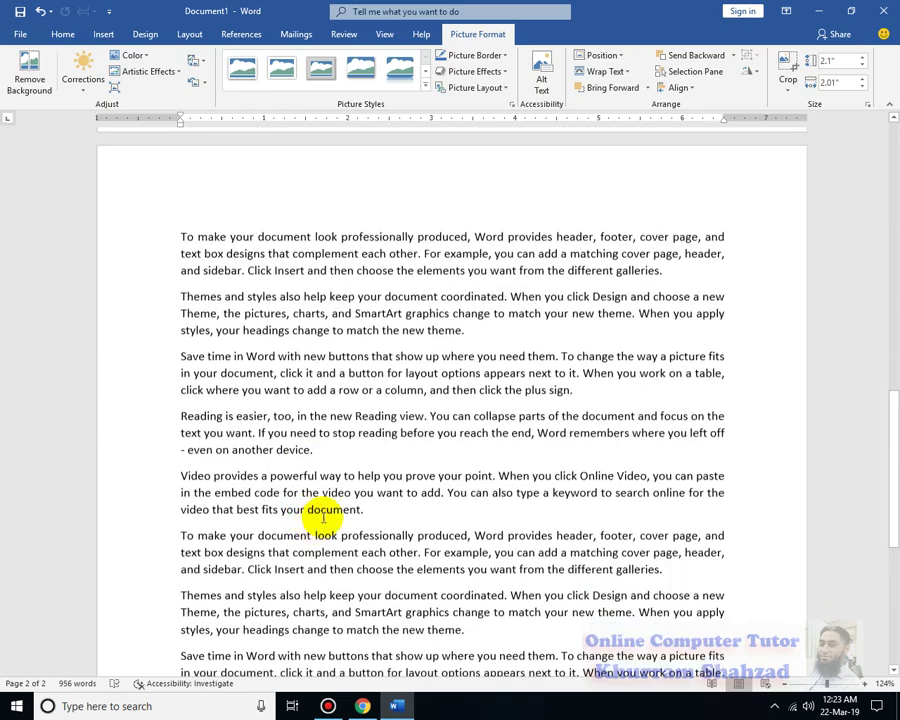
pyautogui.scroll(-5, 300, 592)
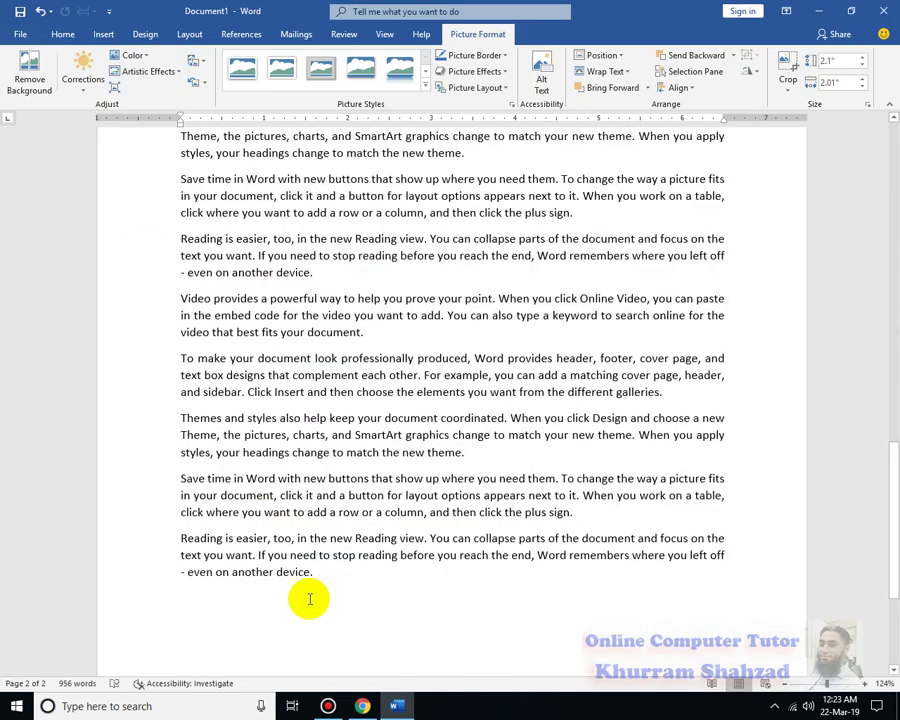
pyautogui.click(314, 466)
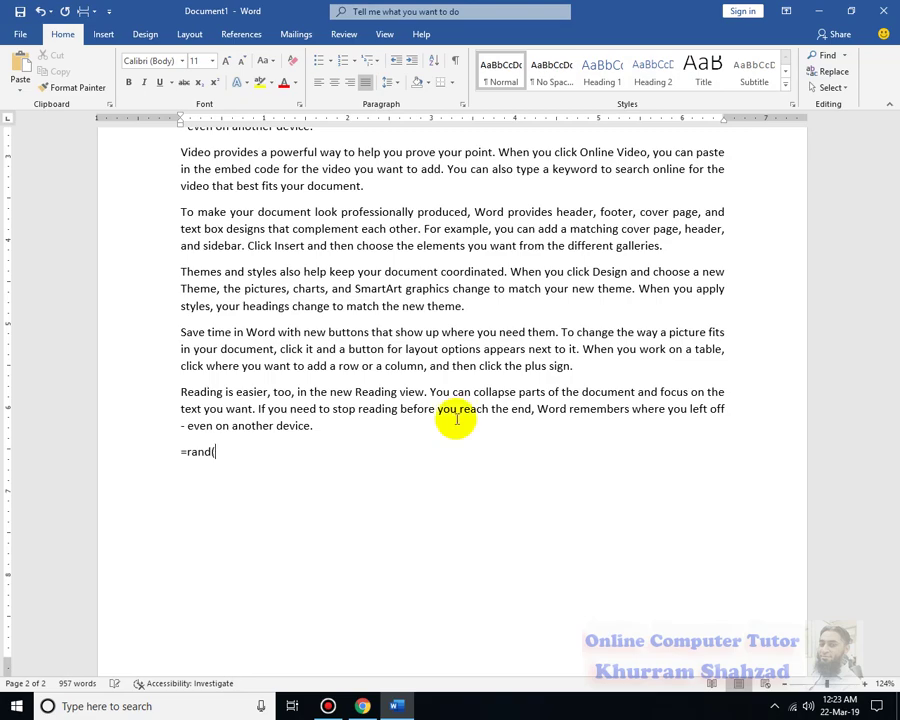
pyautogui.write('=rand(50)')
pyautogui.press('Return')
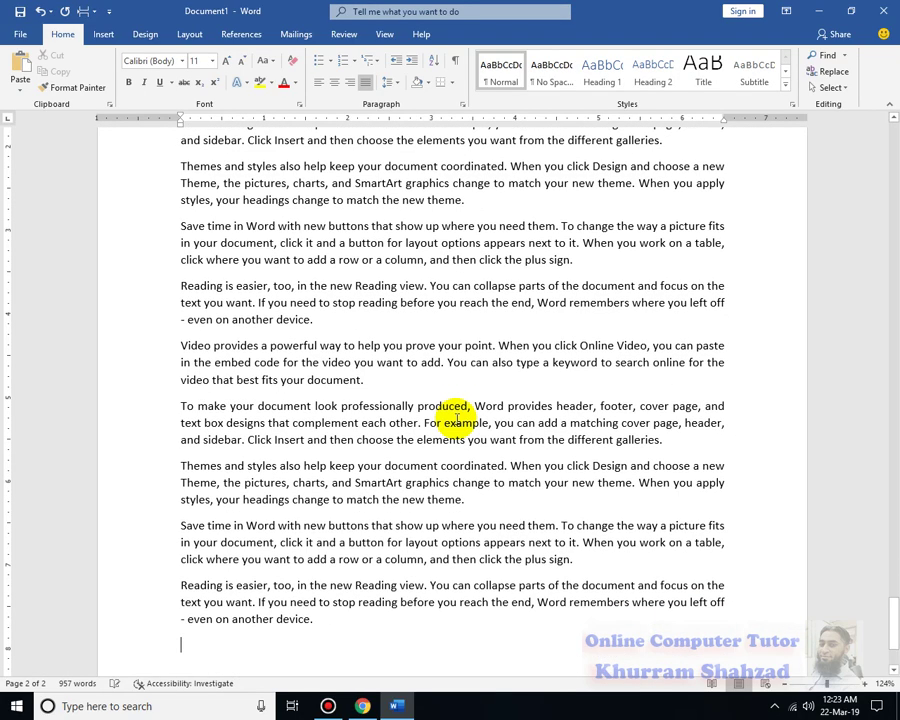
# Select the whole document, and put the cursor in the text just below the picture on the first page
pyautogui.hotkey('ctrl', 'a')
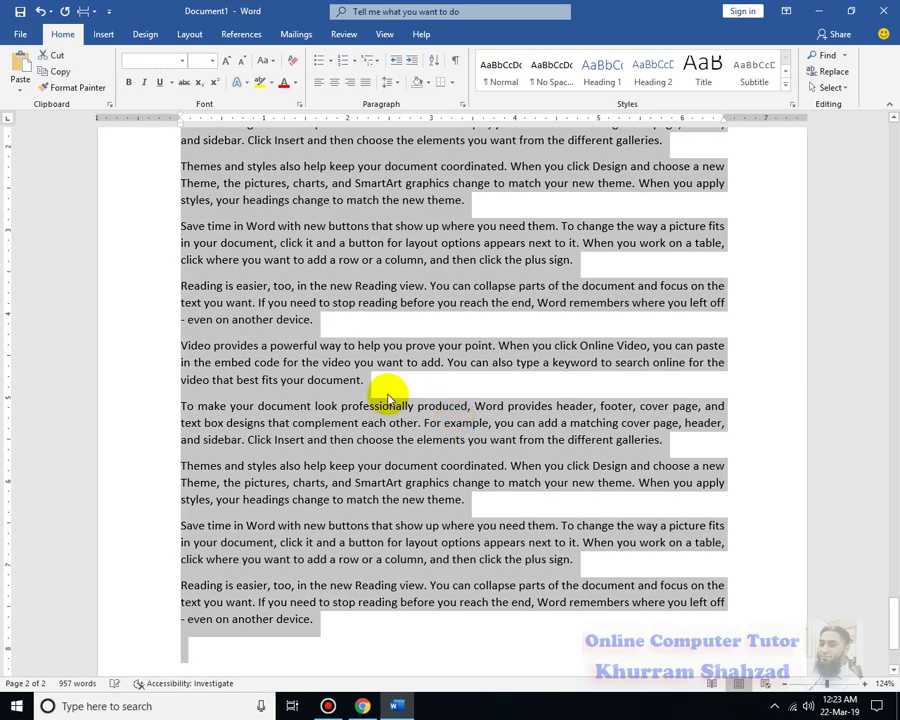
pyautogui.scroll(15, 388, 400)
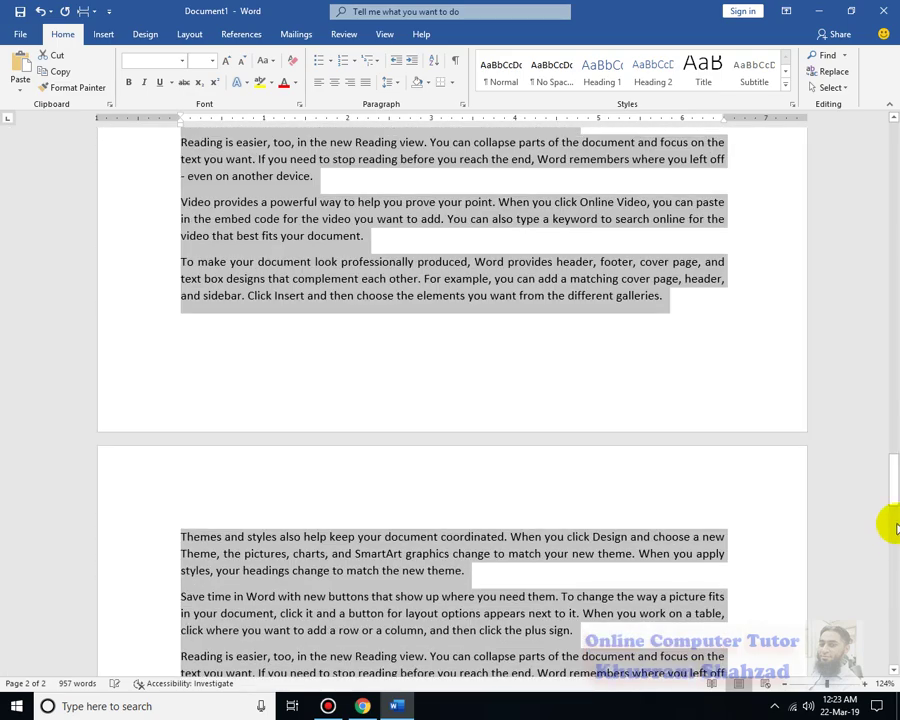
pyautogui.moveTo(893, 482); pyautogui.dragTo(884, 160)
pyautogui.click(488, 358)
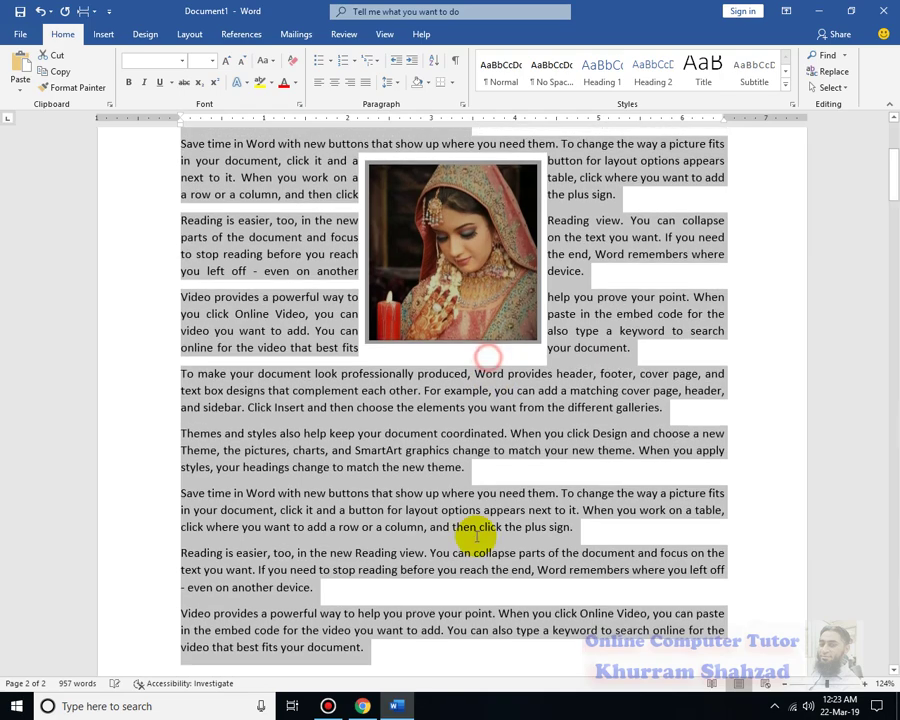
# Insert the portrait of the woman in the pink veil from the IMage folder into the "Reading is easier" paragraph near the page's start
pyautogui.scroll(-2, 488, 524)
pyautogui.scroll(-15, 490, 524)
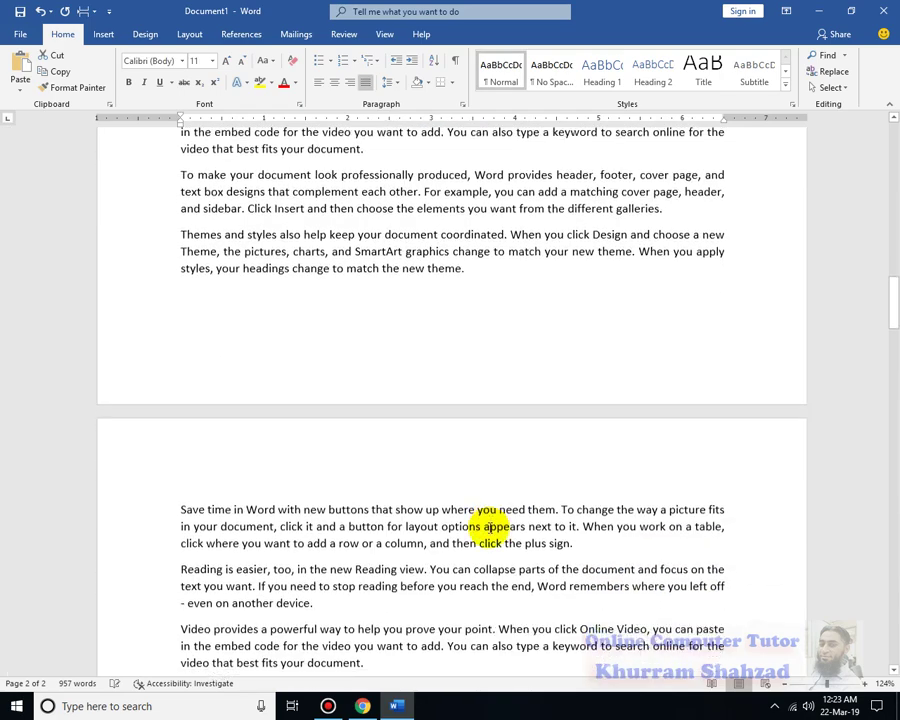
pyautogui.click(309, 287)
pyautogui.click(100, 34)
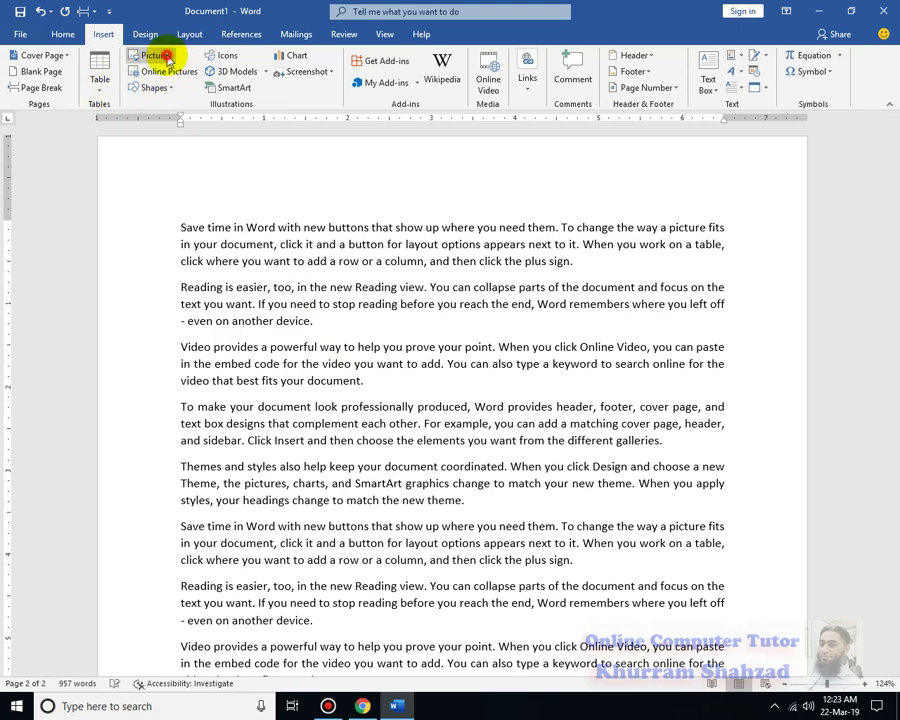
pyautogui.click(157, 56)
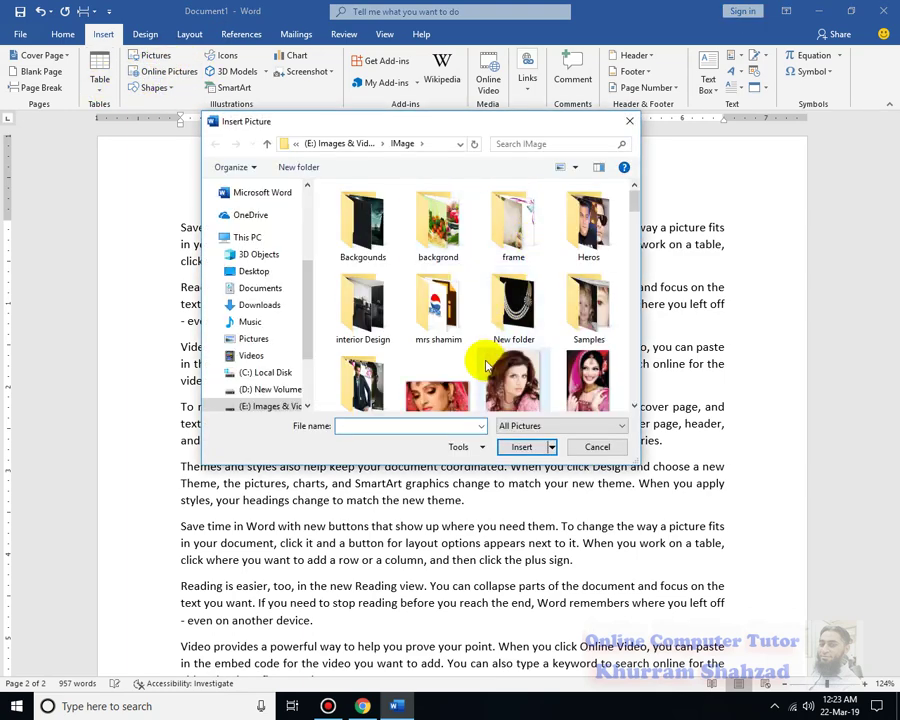
pyautogui.moveTo(633, 200); pyautogui.dragTo(633, 228)
pyautogui.click(455, 268)
pyautogui.doubleClick(455, 268)
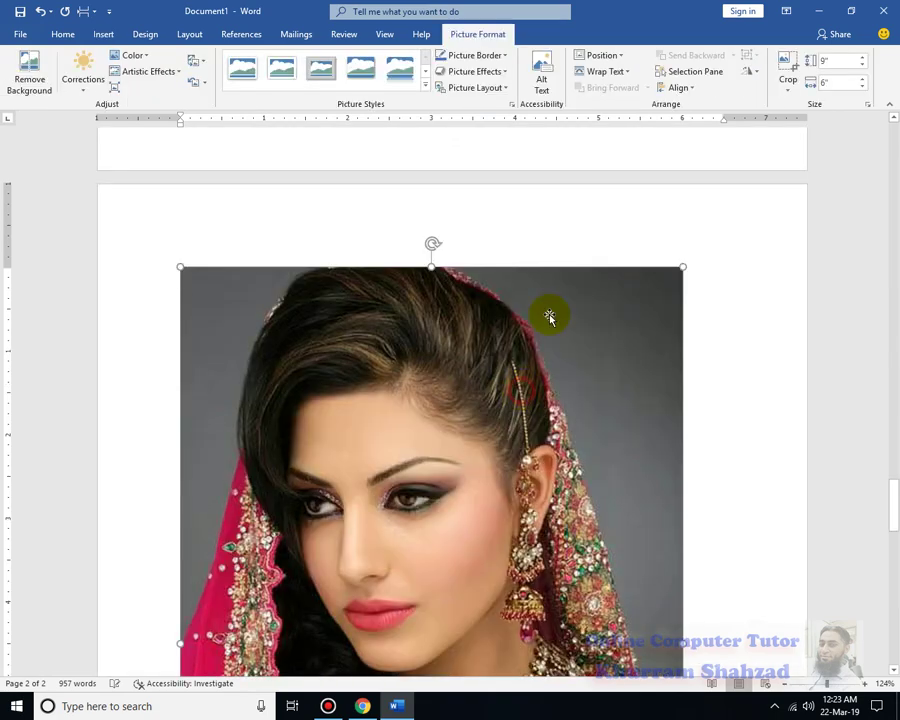
# Apply Square text wrapping to the portrait and resize it to about 3.61 by 2.4 inches, placed among the paragraphs
pyautogui.click(611, 72)
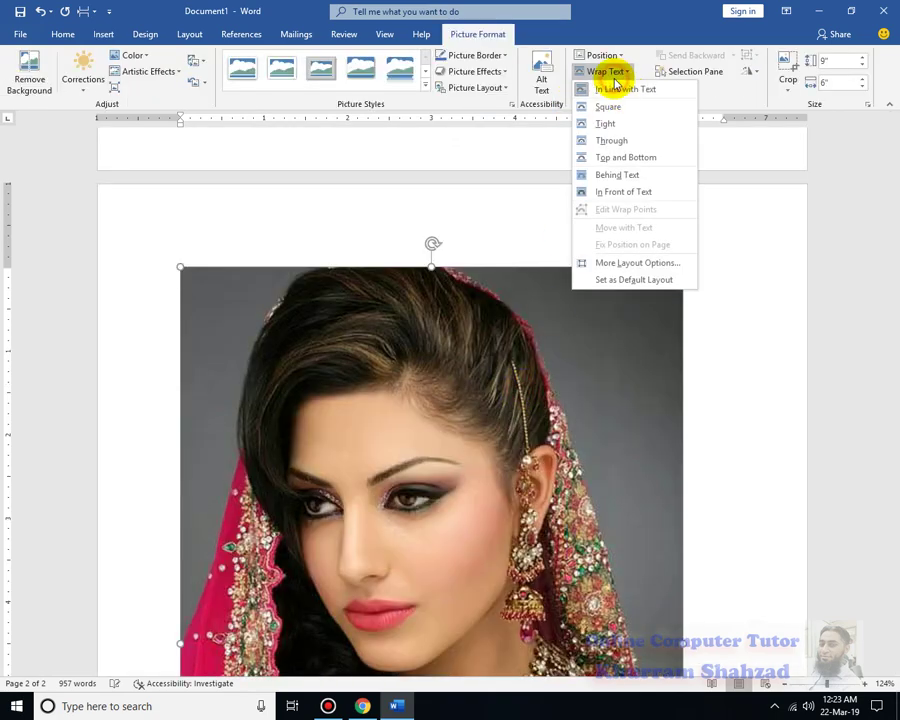
pyautogui.click(626, 106)
pyautogui.scroll(14, 521, 437)
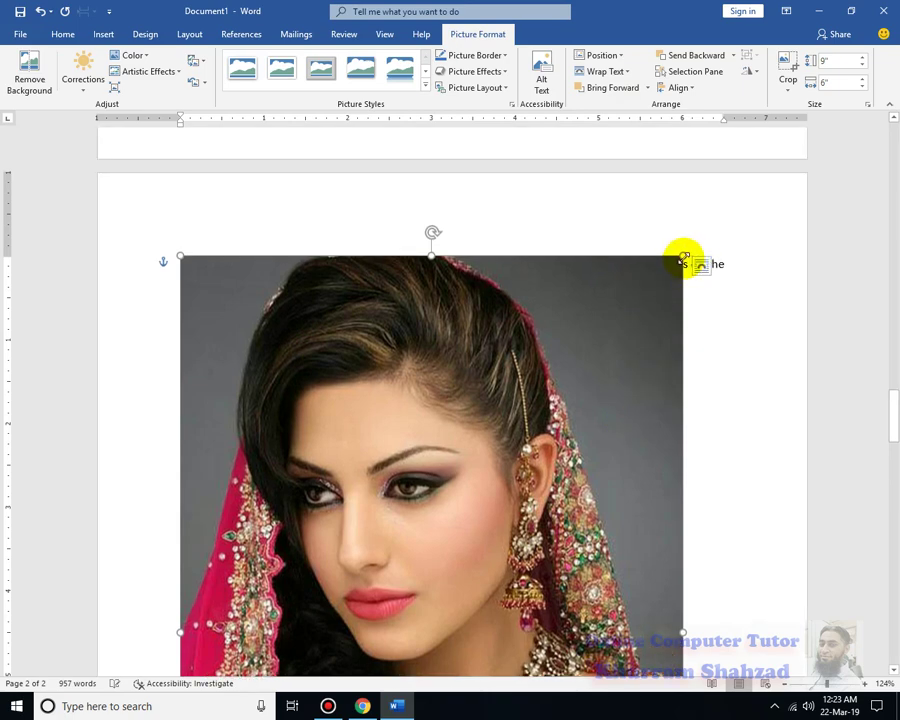
pyautogui.moveTo(550, 363); pyautogui.dragTo(496, 374)
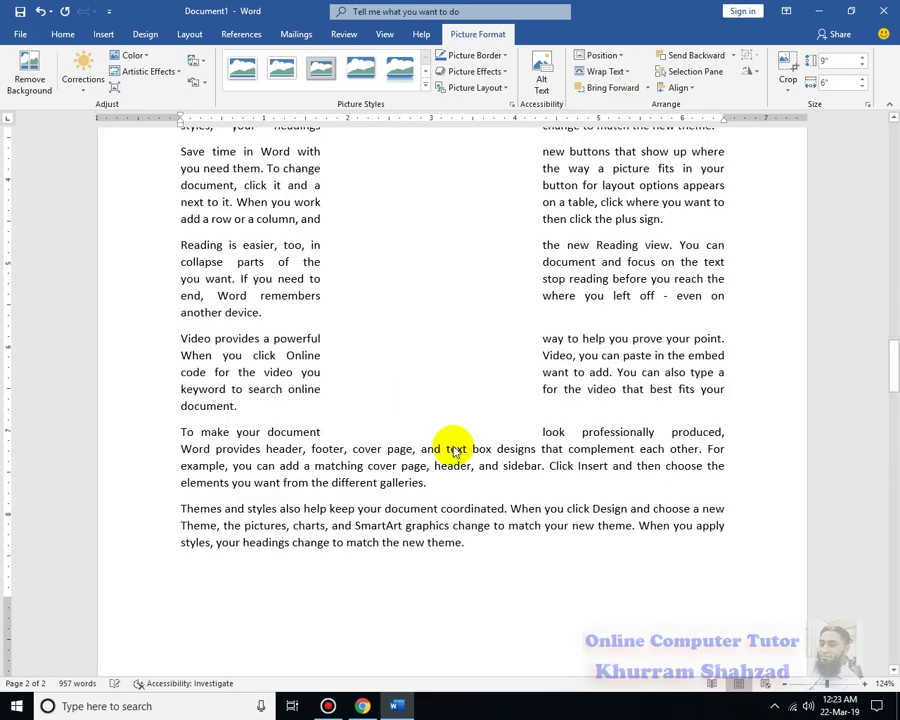
# Undo the last changes to the portrait's size and placement, and reapply them
pyautogui.scroll(2, 452, 450)
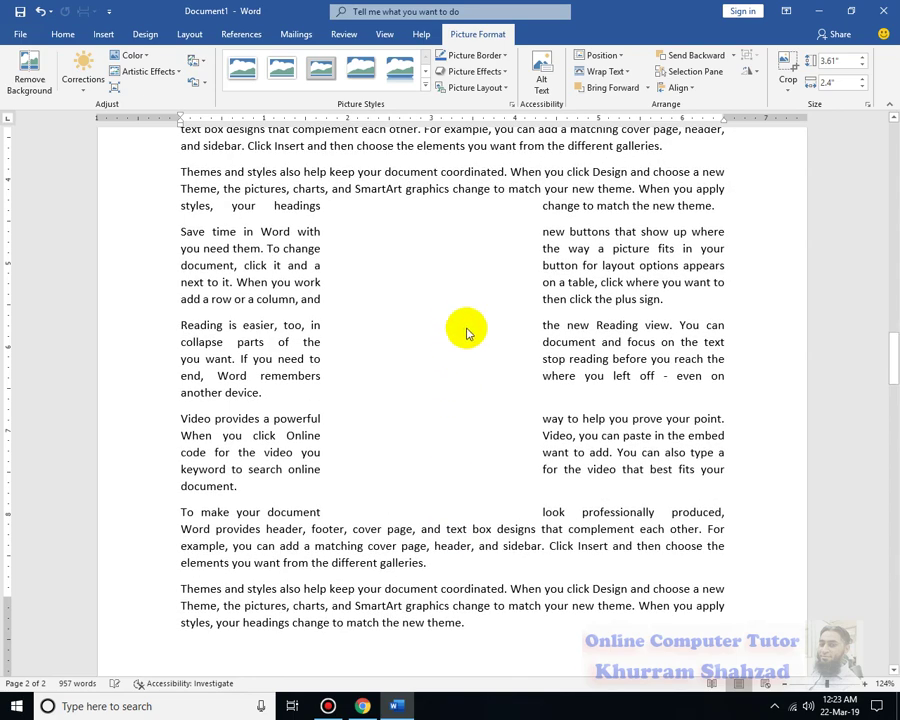
pyautogui.hotkey('ctrl', 'z')
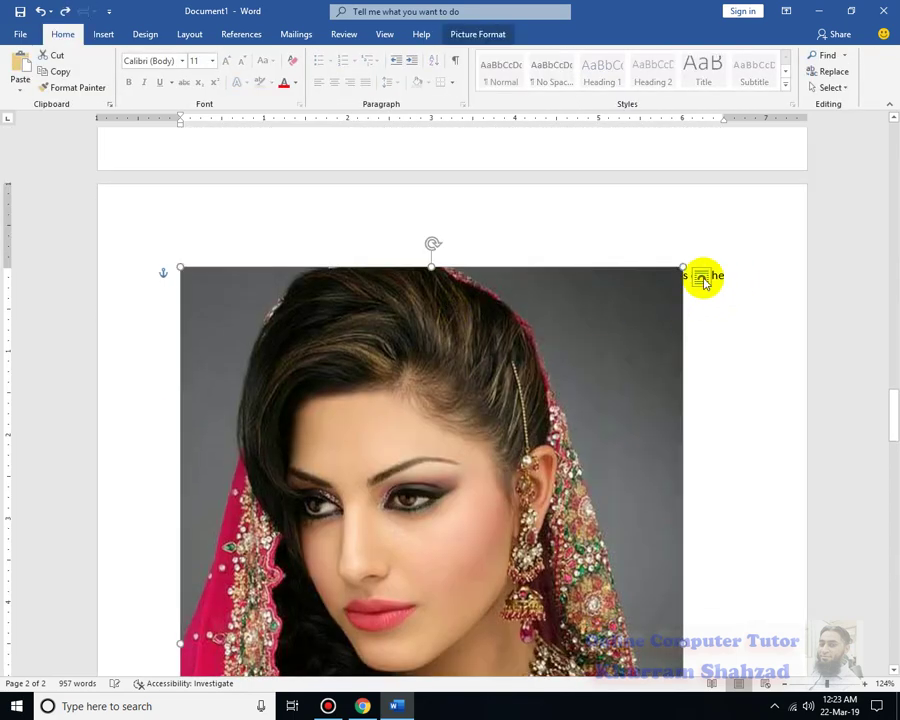
pyautogui.moveTo(589, 371); pyautogui.dragTo(455, 493)
pyautogui.scroll(3, 551, 510)
pyautogui.scroll(-15, 553, 508)
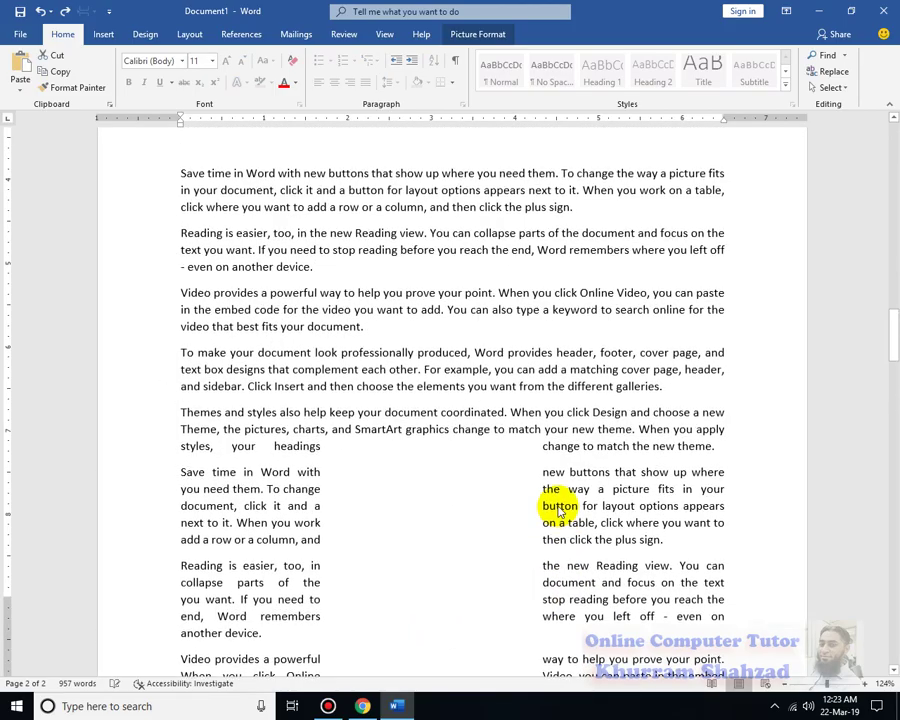
pyautogui.scroll(10, 558, 506)
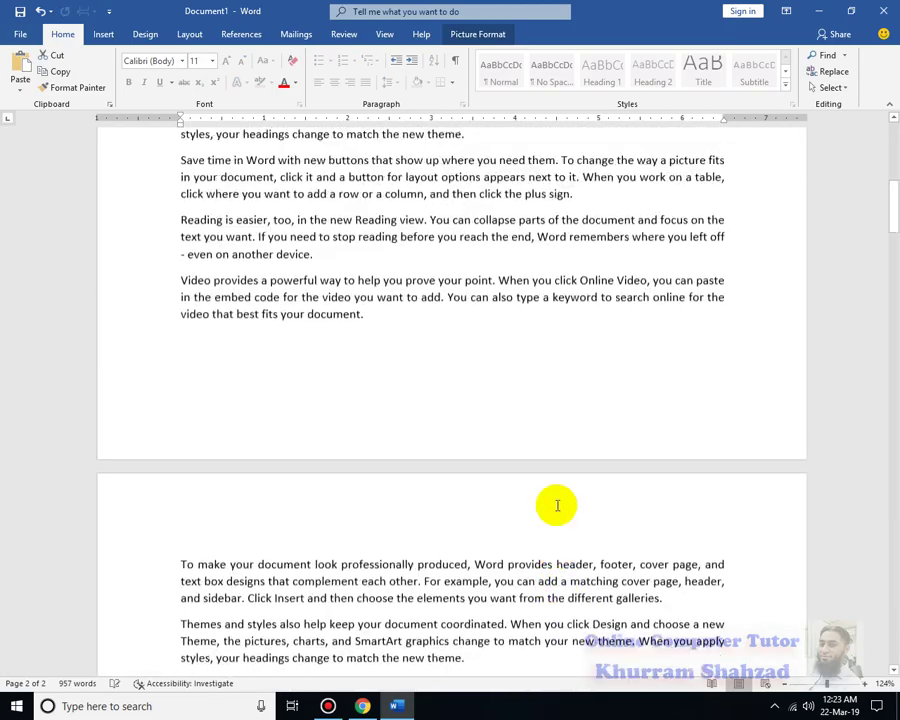
pyautogui.scroll(-10, 556, 505)
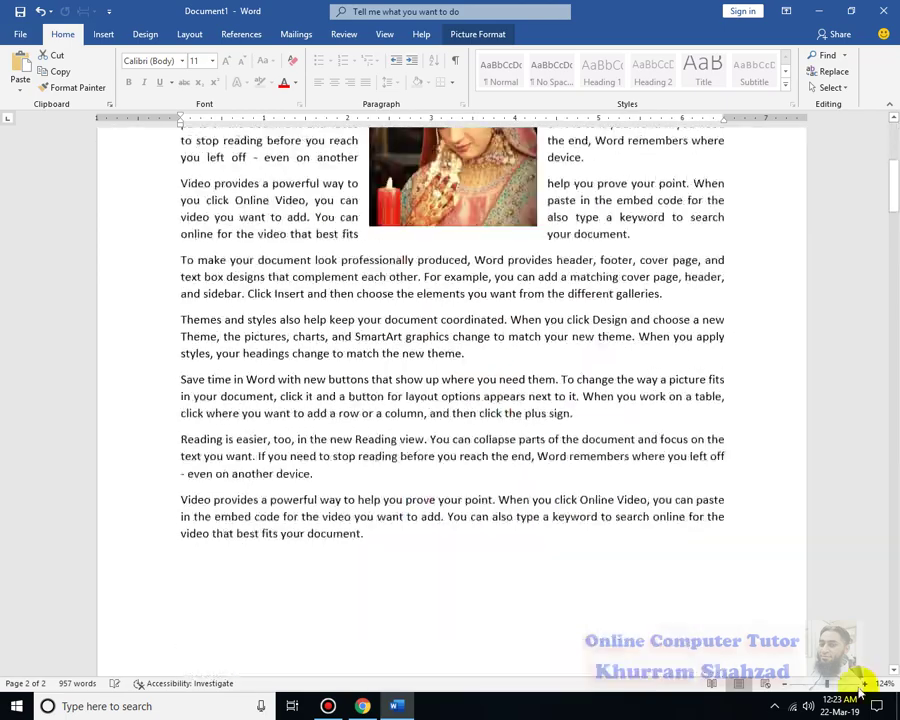
# Shrink the portrait further and move it up between the "Reading is easier" and "Themes and styles" paragraphs
pyautogui.moveTo(822, 684); pyautogui.dragTo(816, 684)
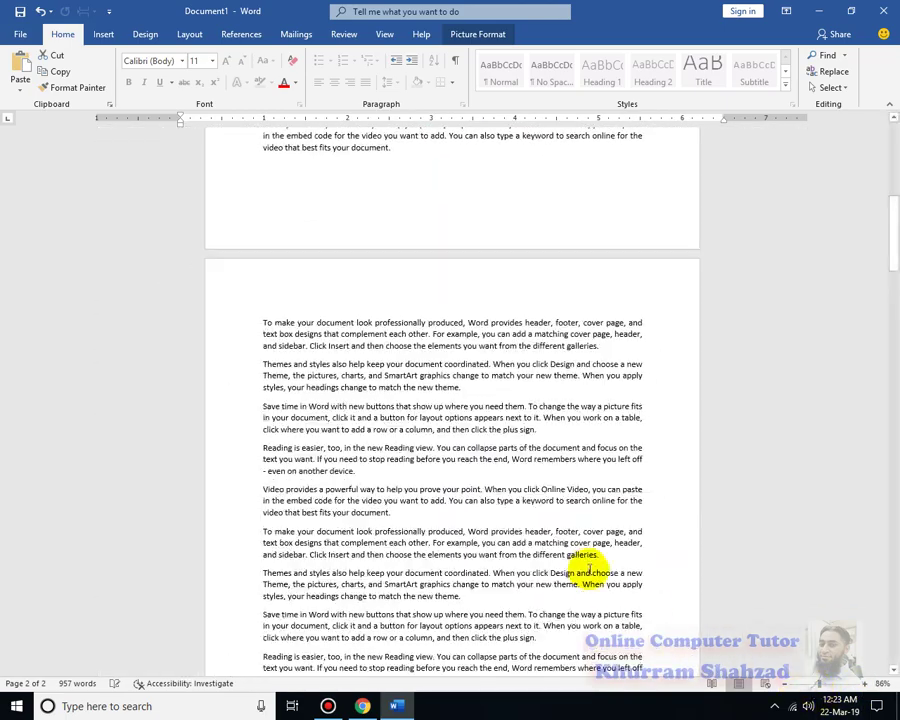
pyautogui.scroll(-8, 585, 567)
pyautogui.scroll(-8, 585, 567)
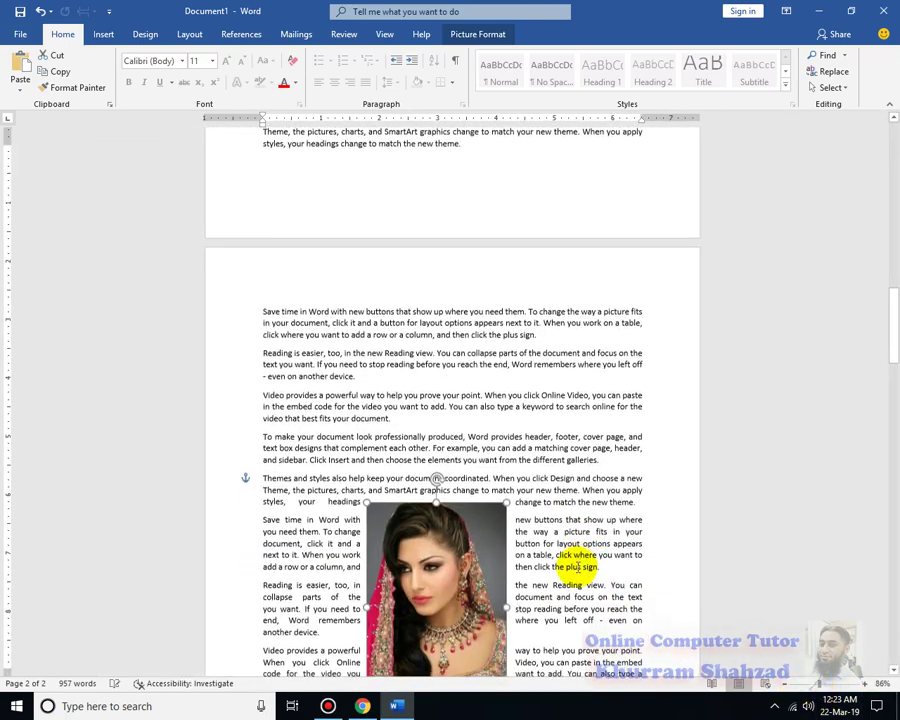
pyautogui.moveTo(496, 350); pyautogui.dragTo(468, 386)
pyautogui.moveTo(385, 287); pyautogui.dragTo(401, 263)
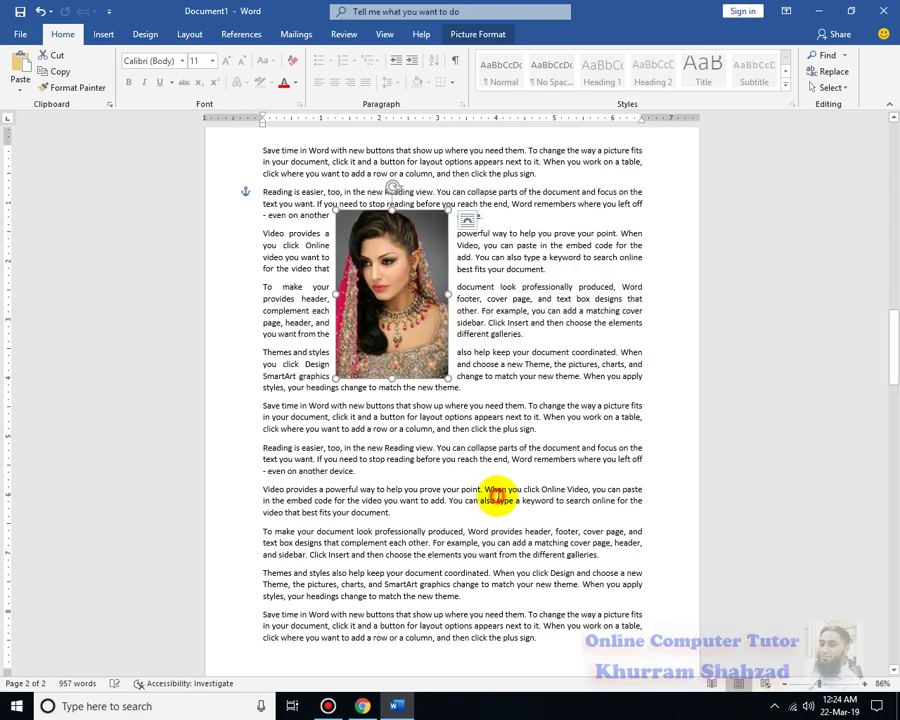
# Insert the picture images (1) from the Samples folder into the "Video provides" paragraph below the portrait
pyautogui.click(497, 499)
pyautogui.click(108, 34)
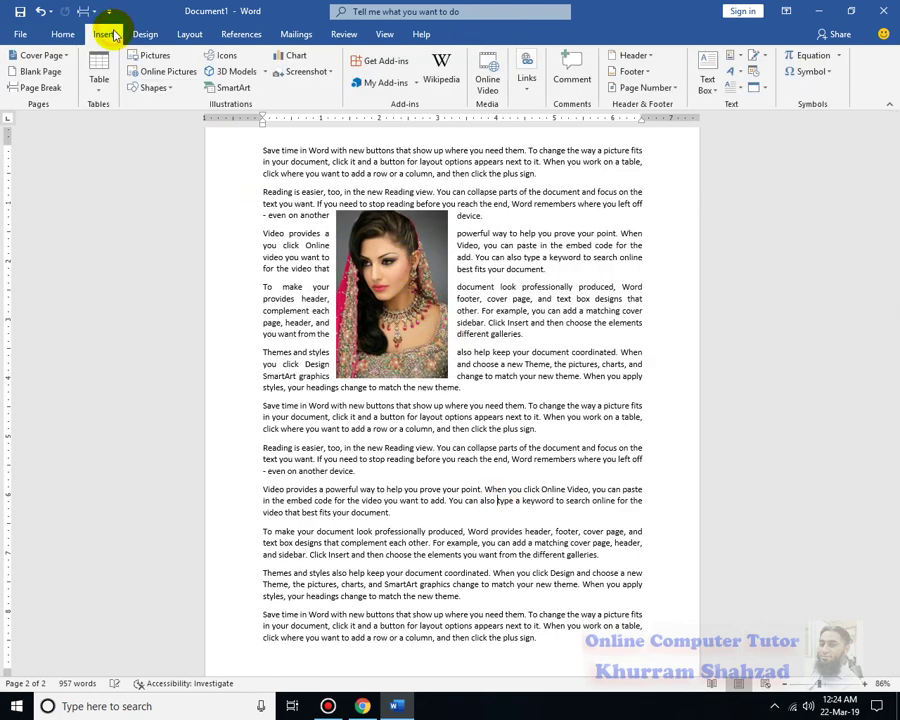
pyautogui.click(157, 58)
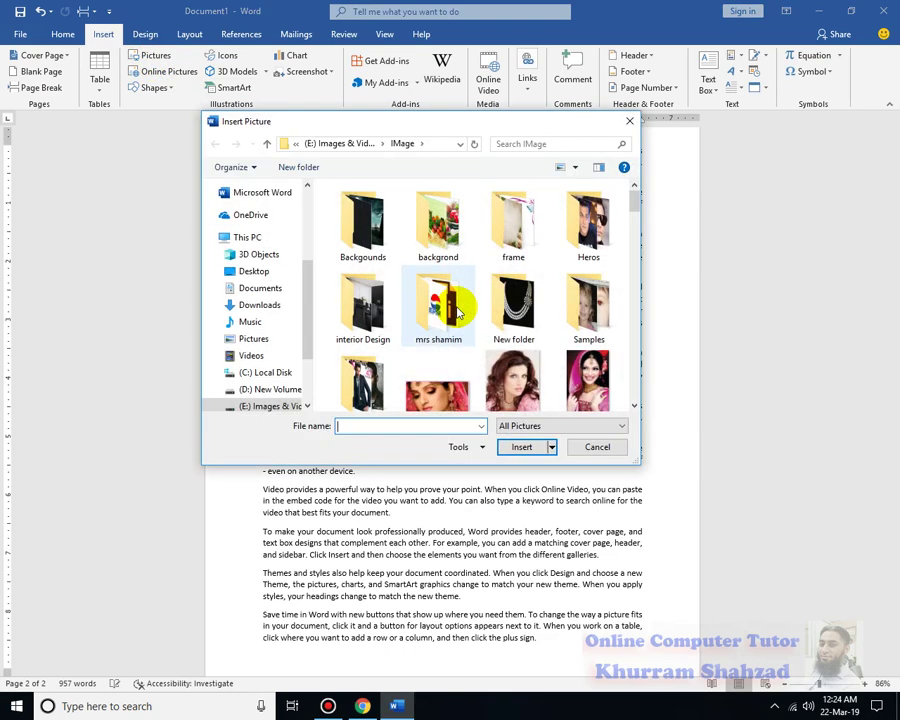
pyautogui.doubleClick(582, 298)
pyautogui.scroll(-3, 640, 255)
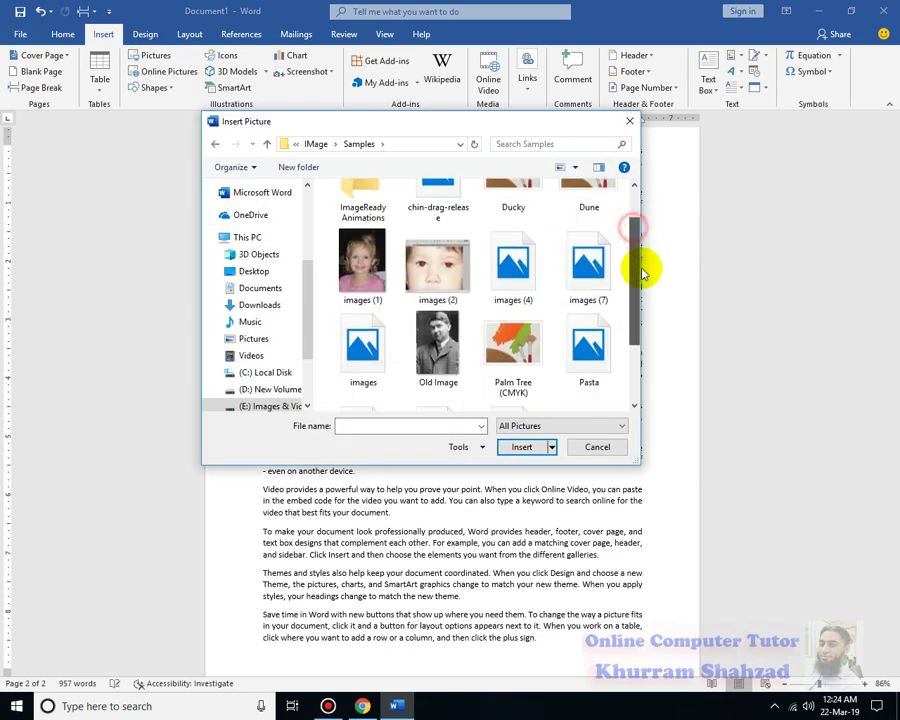
pyautogui.doubleClick(362, 225)
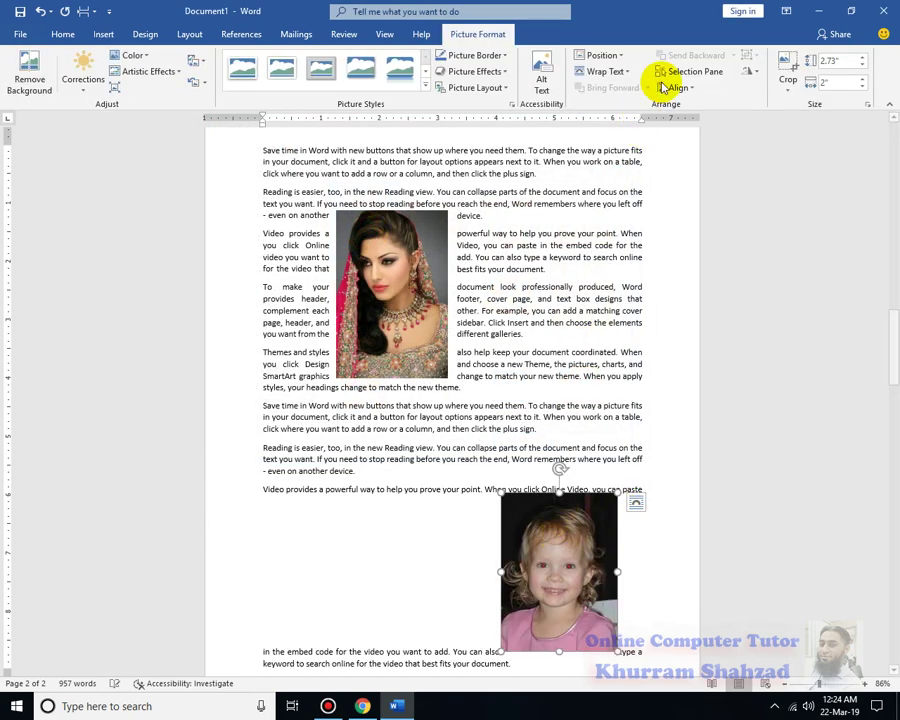
# Apply Square text wrapping to the child's picture, resize it to about 2.36 by 1.73 inches and place it against the right margin
pyautogui.click(606, 72)
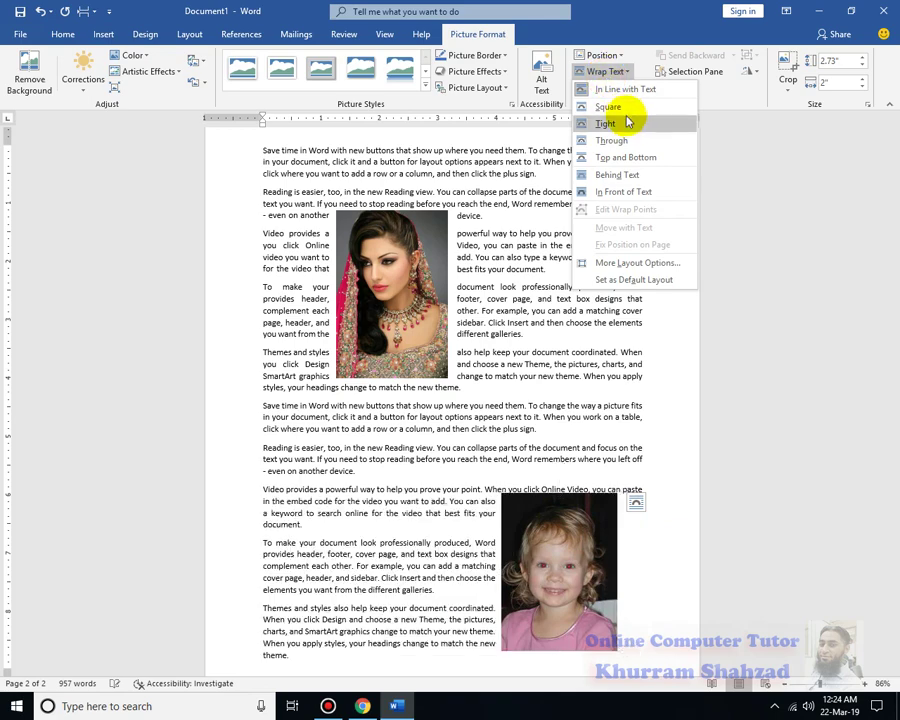
pyautogui.click(629, 108)
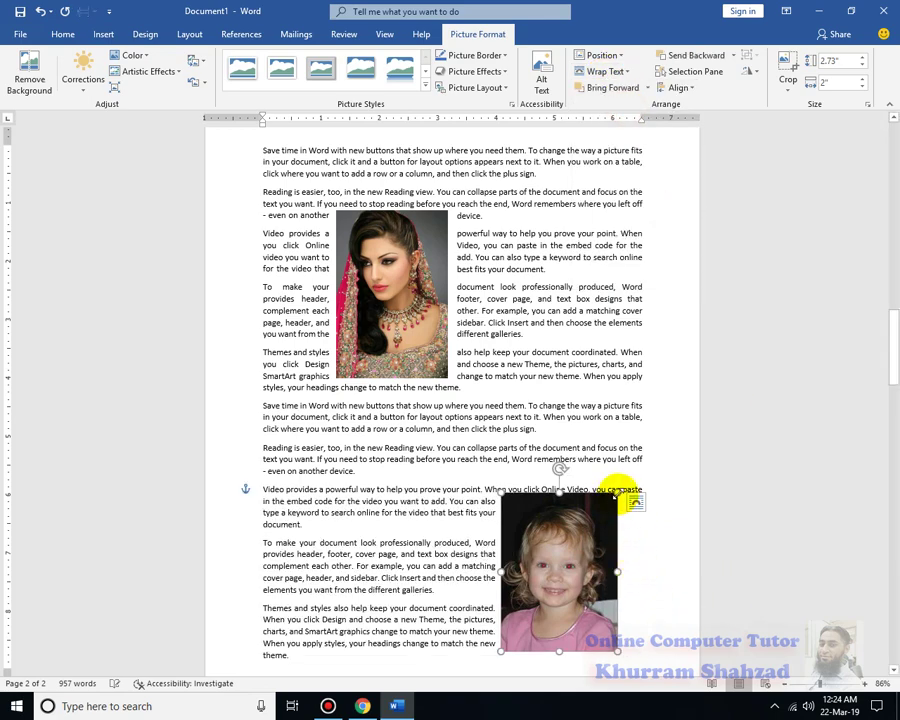
pyautogui.moveTo(600, 504); pyautogui.dragTo(598, 532)
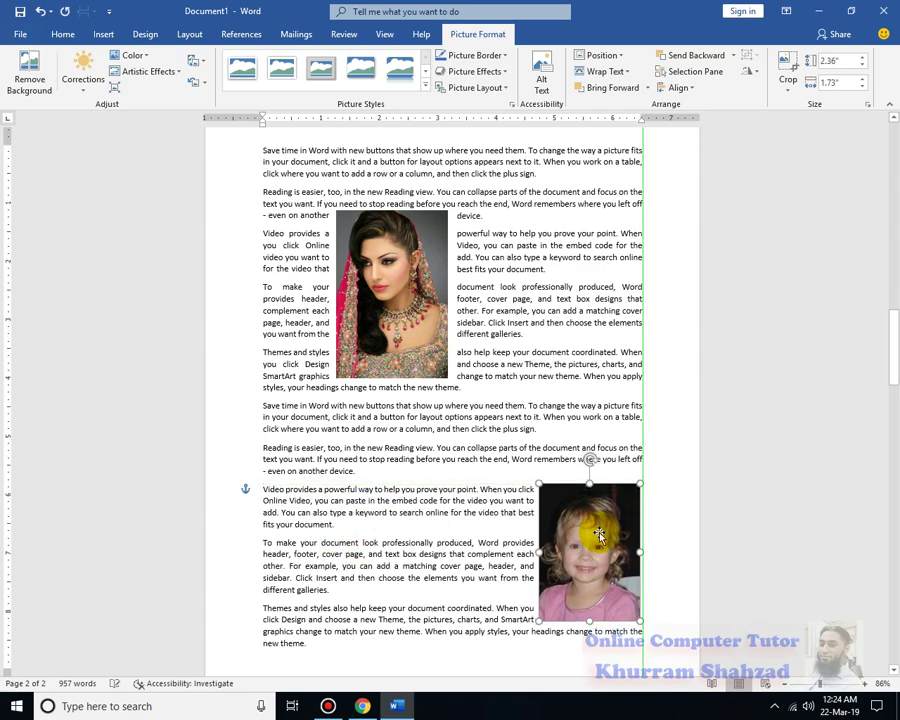
# Insert the Ducky picture from the Samples folder before the "Themes and styles" paragraph that opens the sixth page
pyautogui.scroll(-15, 494, 362)
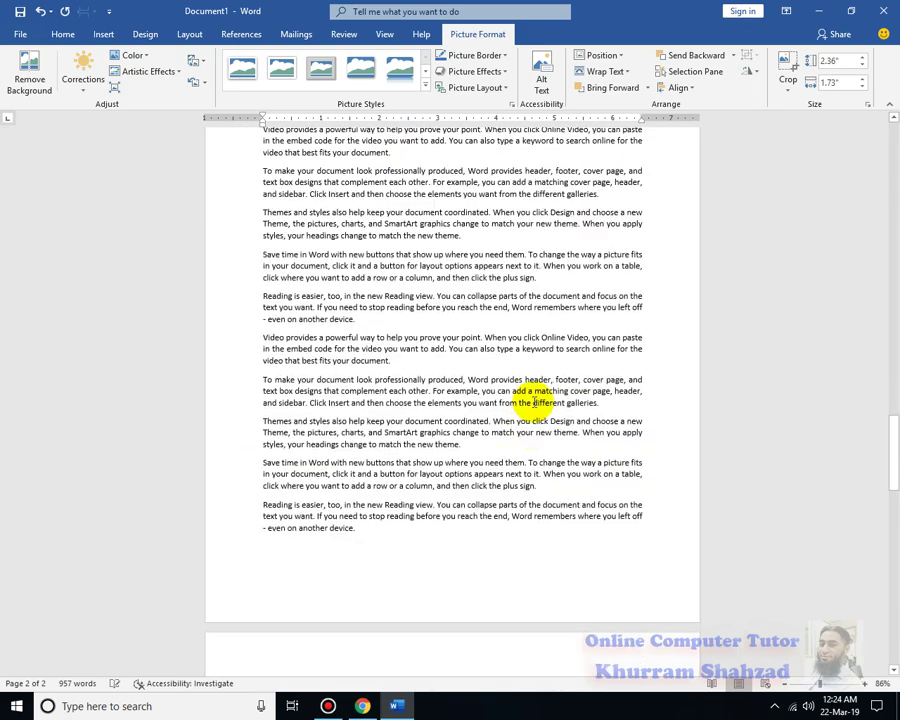
pyautogui.scroll(-15, 534, 402)
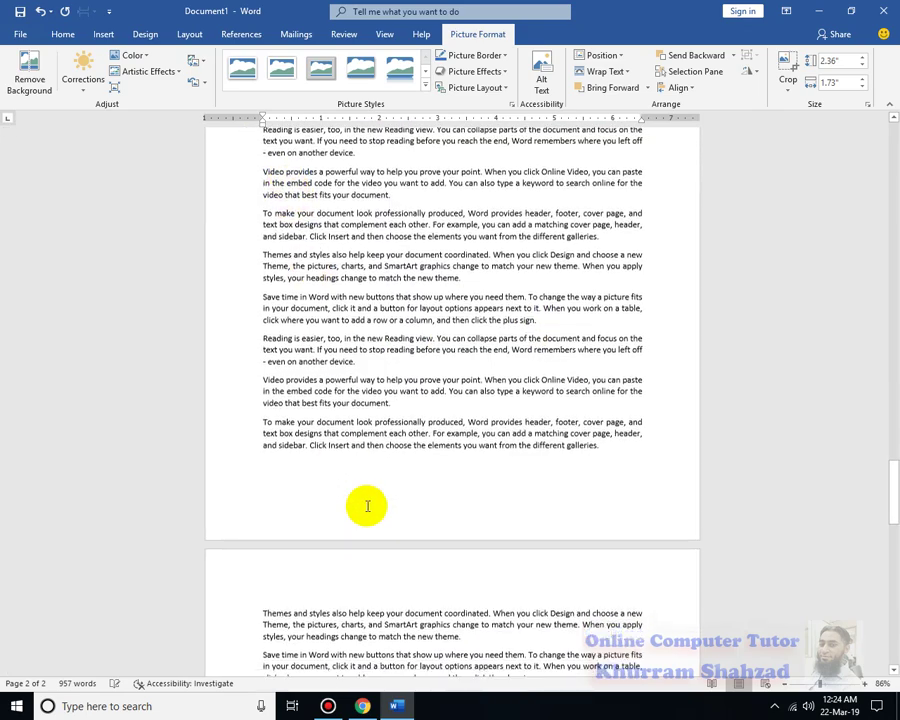
pyautogui.click(262, 400)
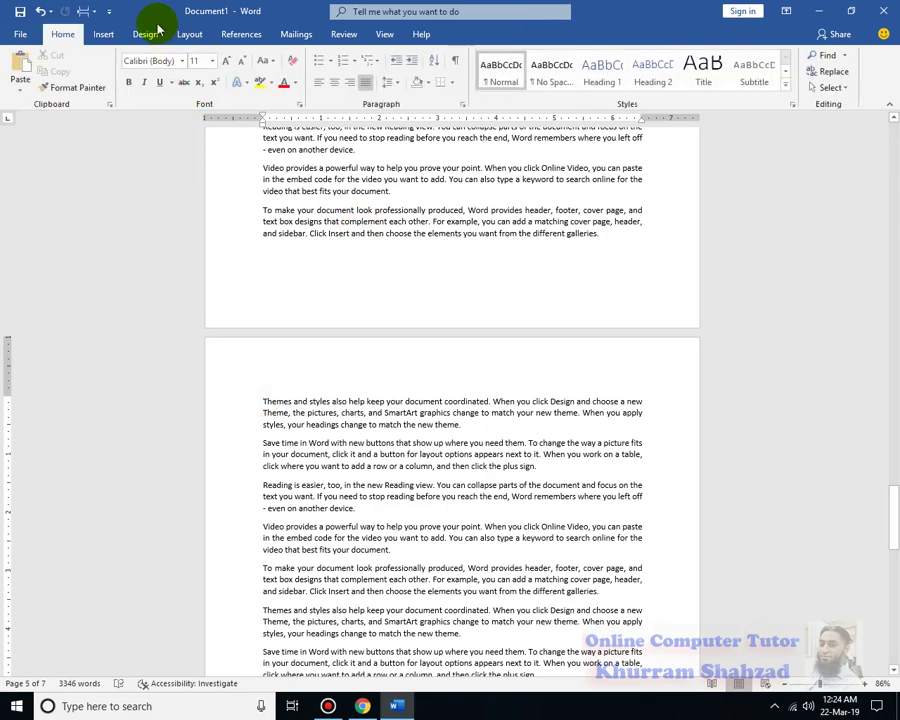
pyautogui.click(104, 34)
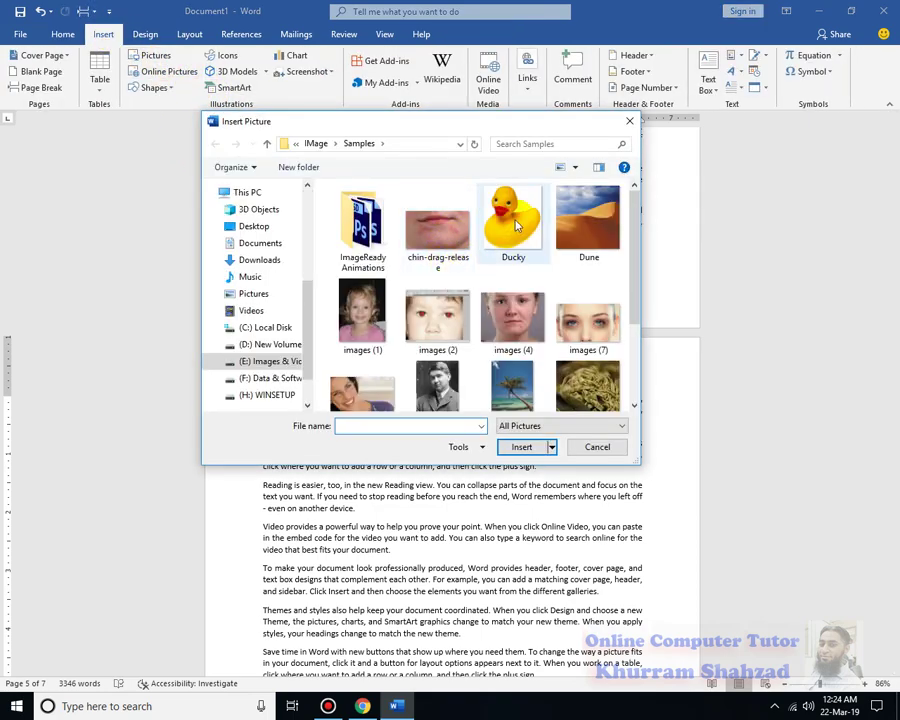
pyautogui.doubleClick(512, 224)
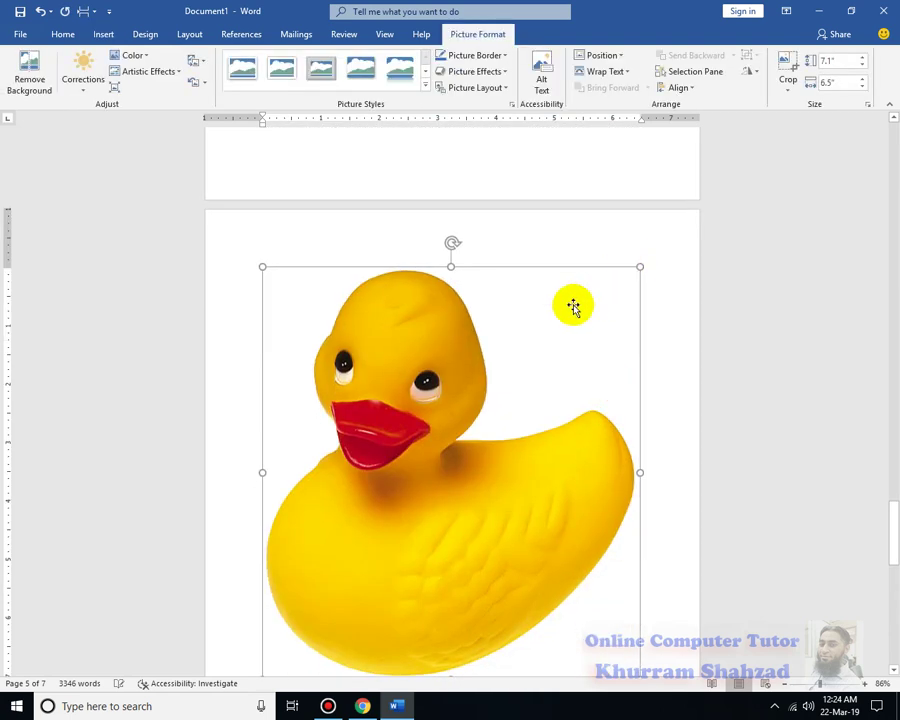
# Apply Square text wrapping to the duck picture and shrink it, mirrored, so it sits mid-page between the paragraphs
pyautogui.click(612, 73)
pyautogui.click(641, 109)
pyautogui.moveTo(640, 268); pyautogui.dragTo(450, 401)
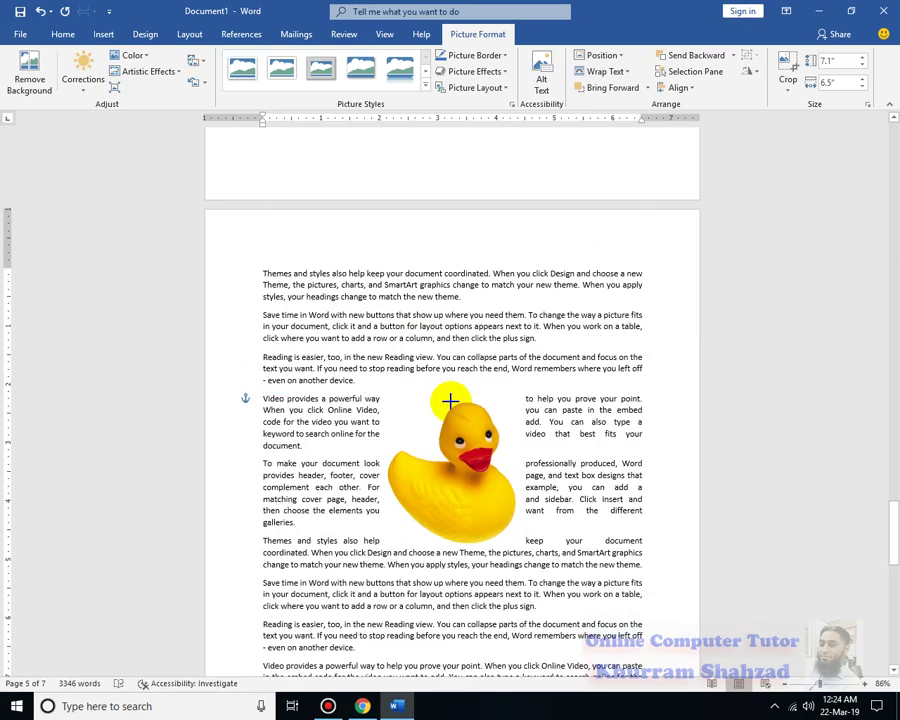
# Add the text "See picture no.1" at the end of the "Themes and styles" paragraph above the first page's picture
pyautogui.click(597, 464)
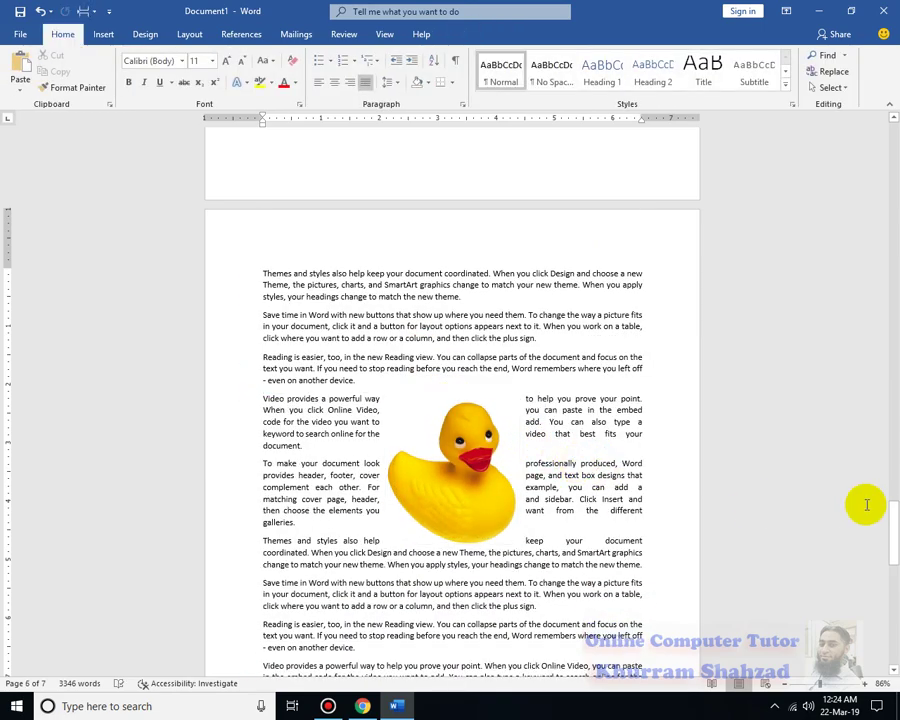
pyautogui.moveTo(893, 553); pyautogui.dragTo(884, 146)
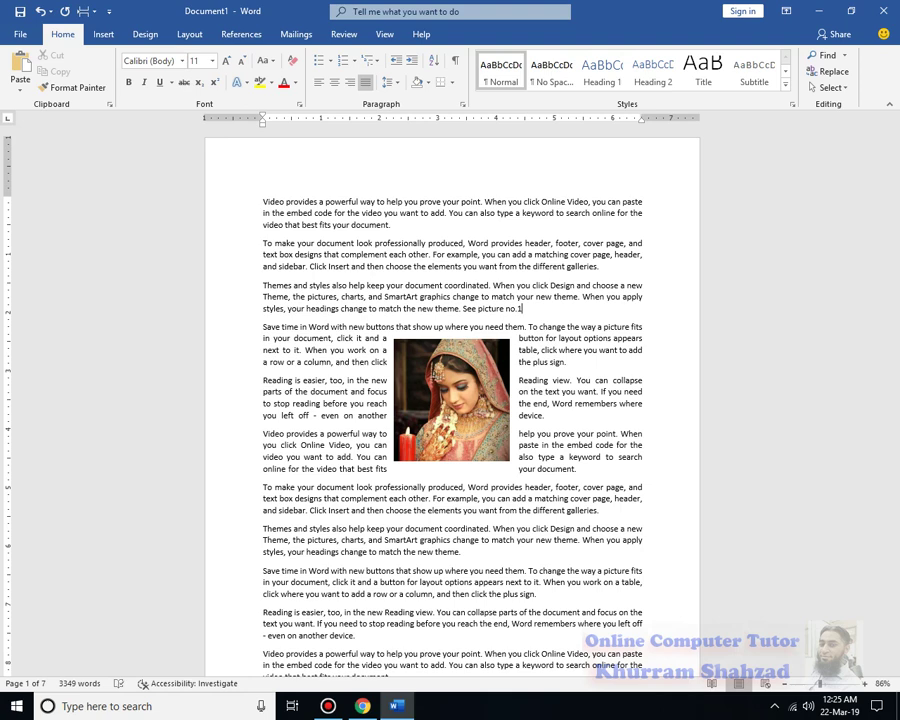
# Start a caption for the first page's picture and try the Above selected item position with the Figure label
pyautogui.click(457, 381)
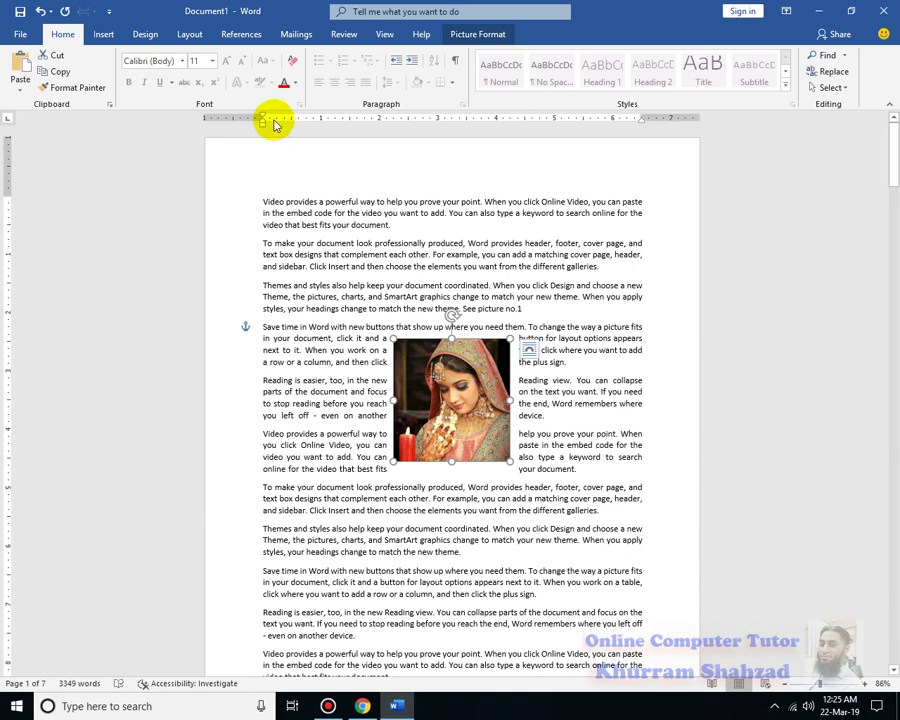
pyautogui.click(244, 40)
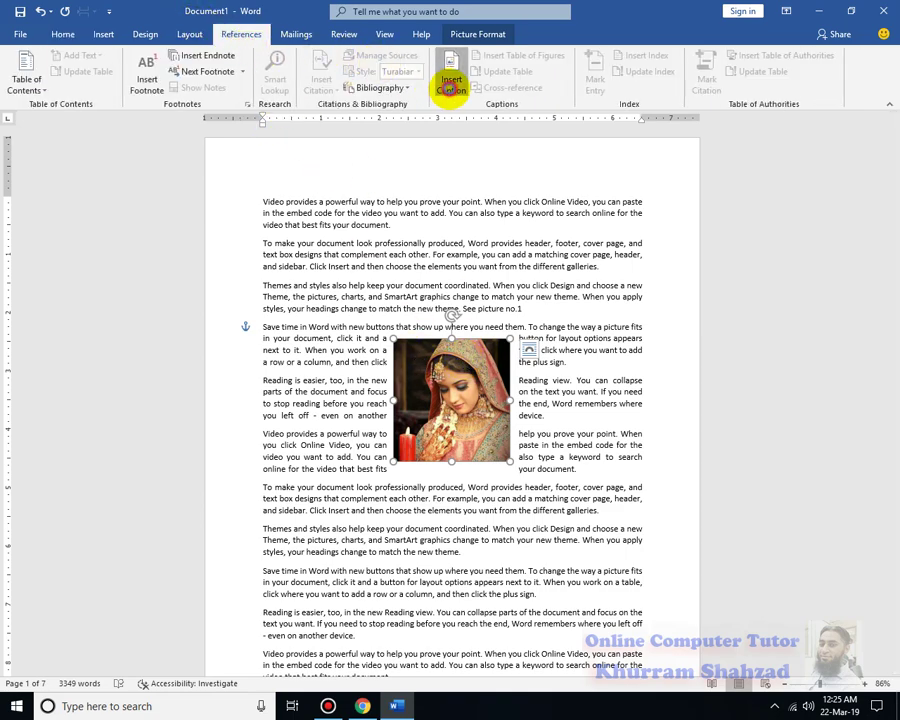
pyautogui.click(450, 82)
pyautogui.moveTo(372, 290); pyautogui.dragTo(270, 193)
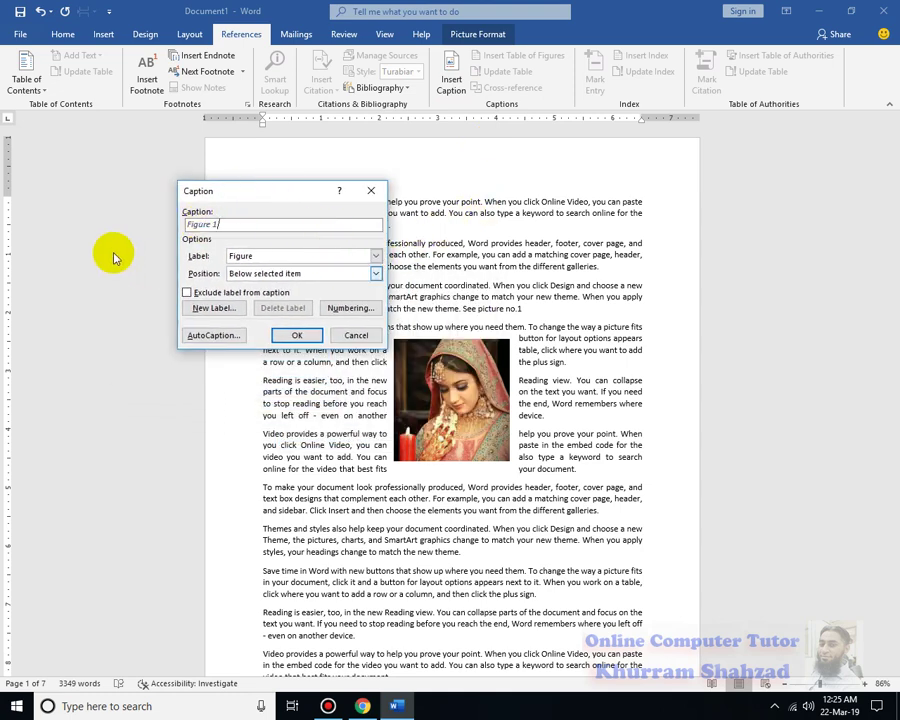
pyautogui.click(375, 256)
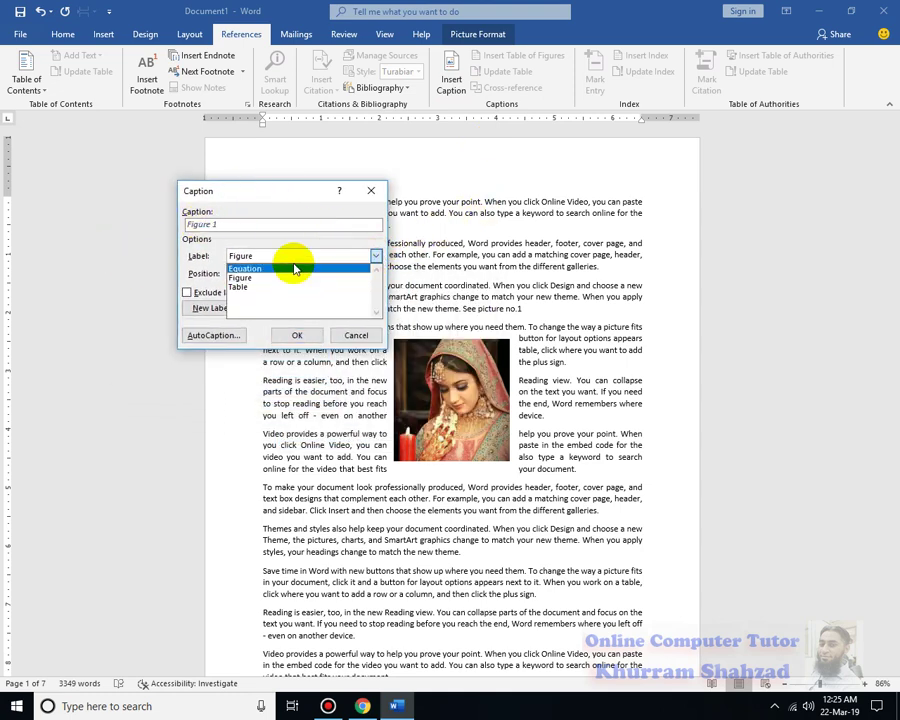
pyautogui.click(290, 215)
pyautogui.click(304, 274)
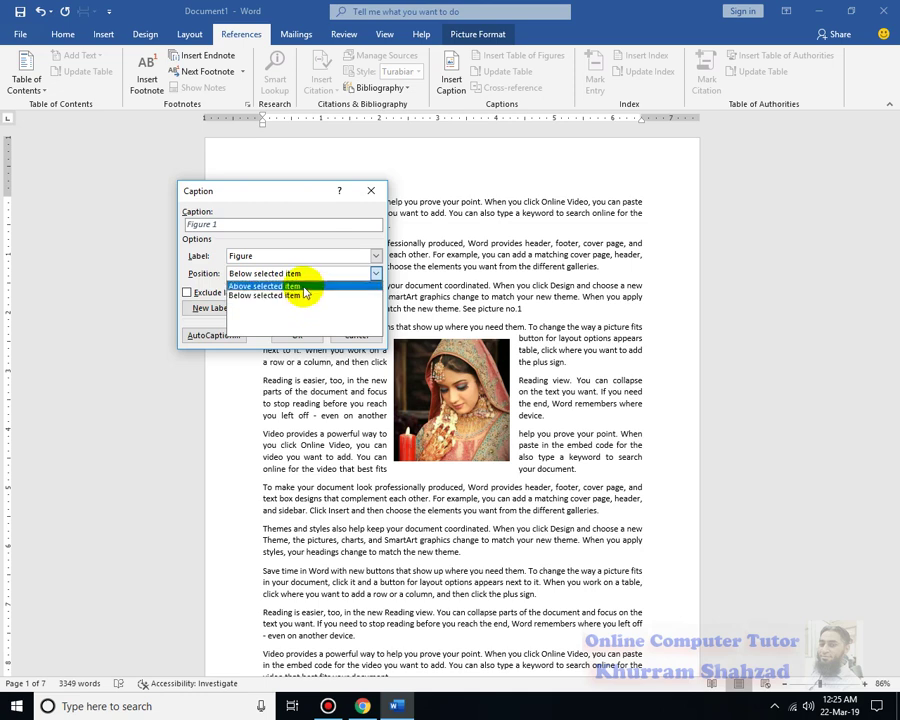
pyautogui.click(298, 286)
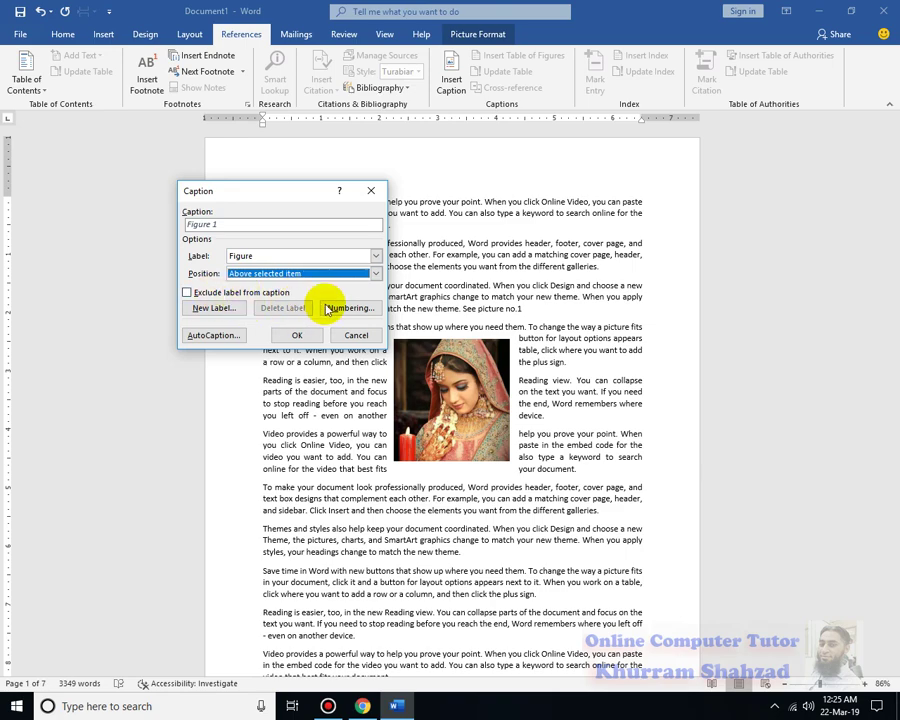
# Examine the caption numbering formats and the object types offered for AutoCaption
pyautogui.click(350, 307)
pyautogui.click(453, 298)
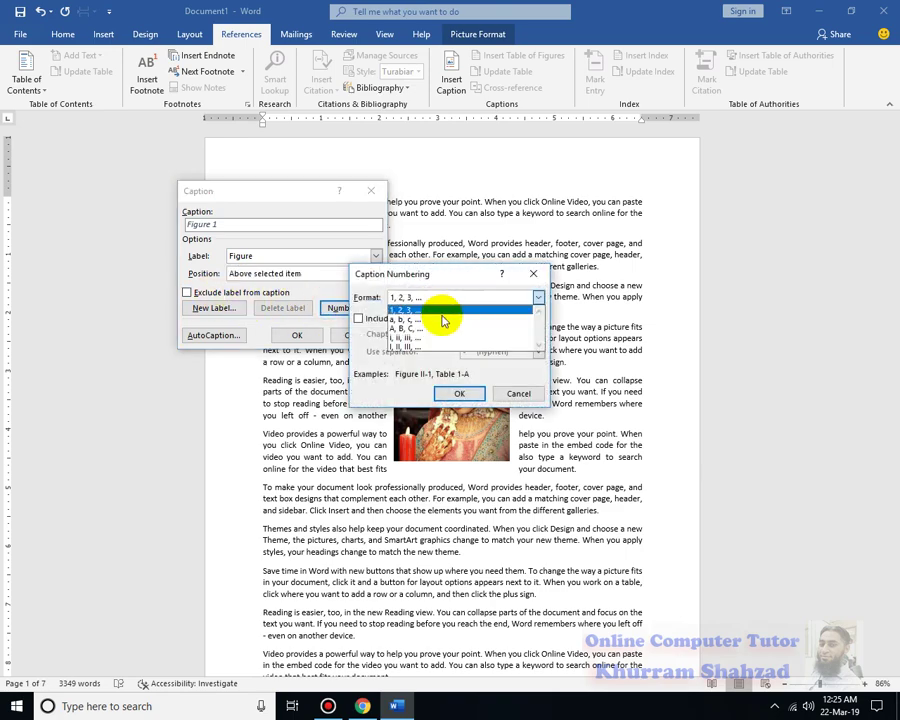
pyautogui.click(349, 351)
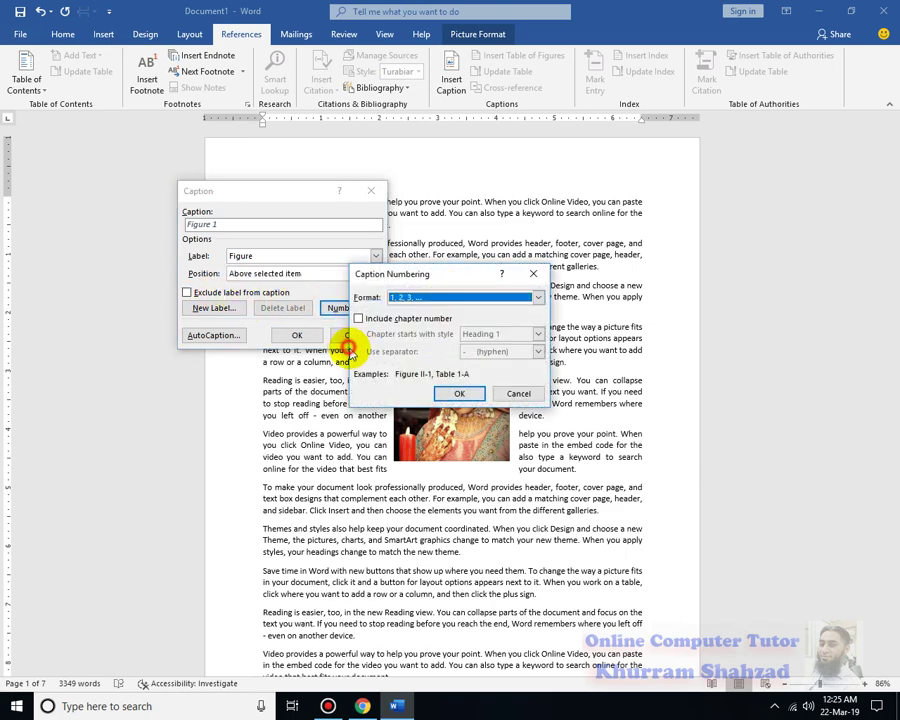
pyautogui.click(459, 393)
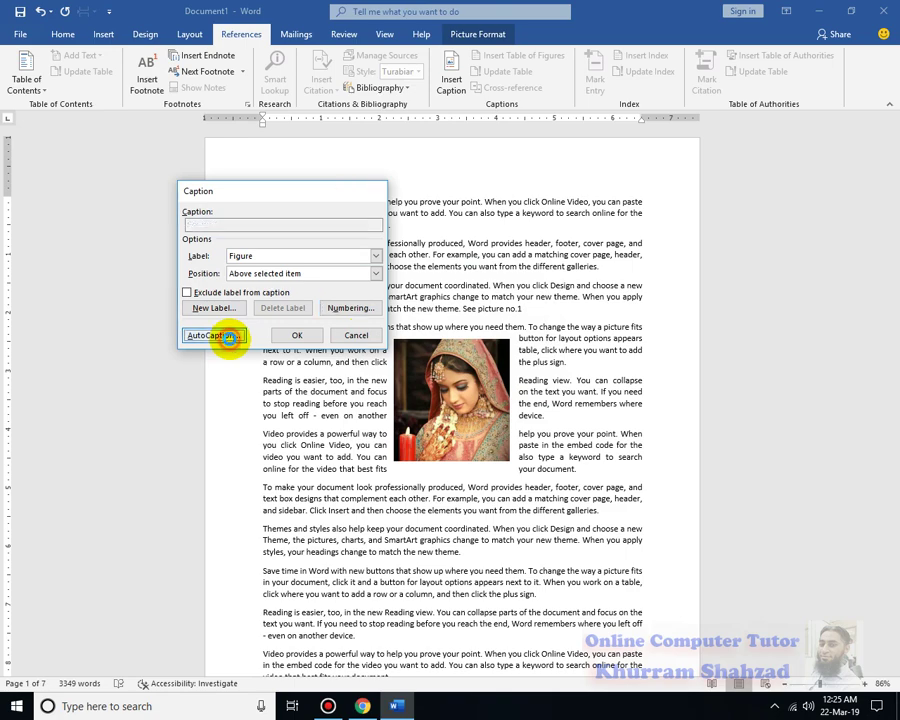
pyautogui.click(230, 338)
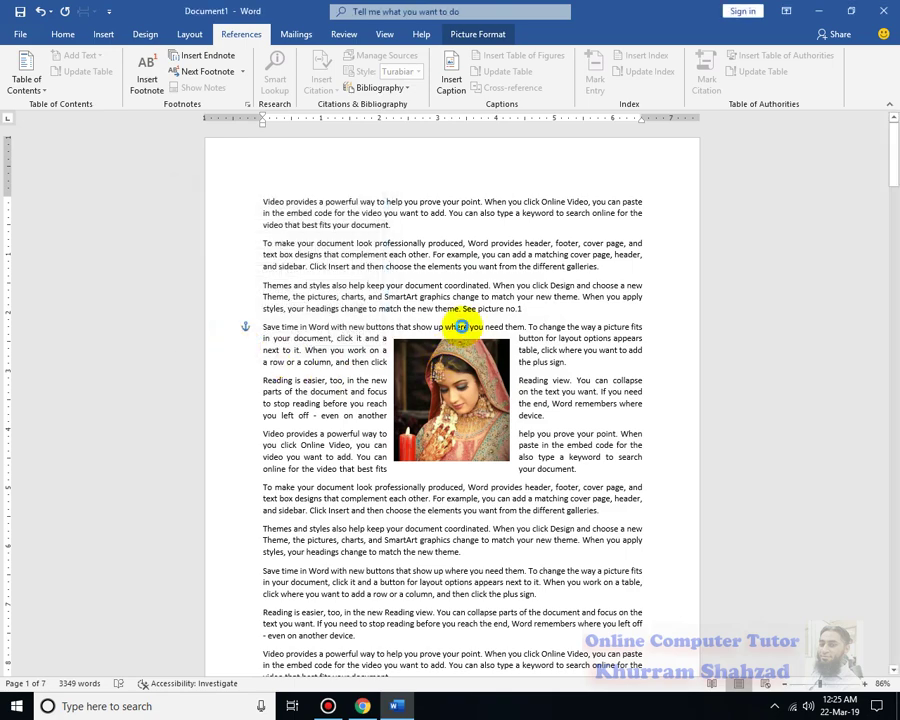
pyautogui.scroll(-3, 354, 301)
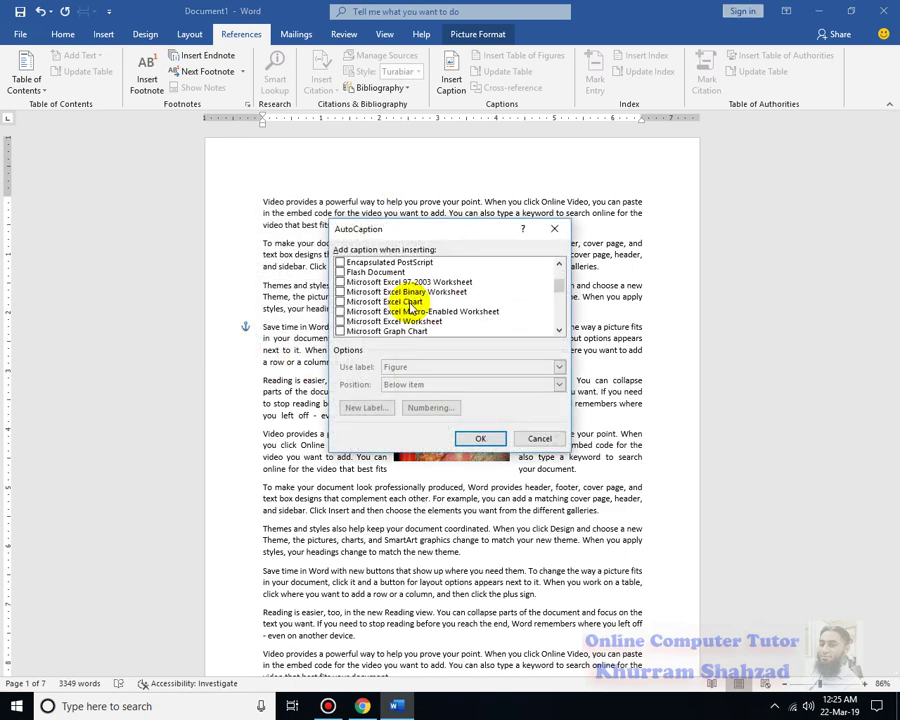
pyautogui.click(533, 440)
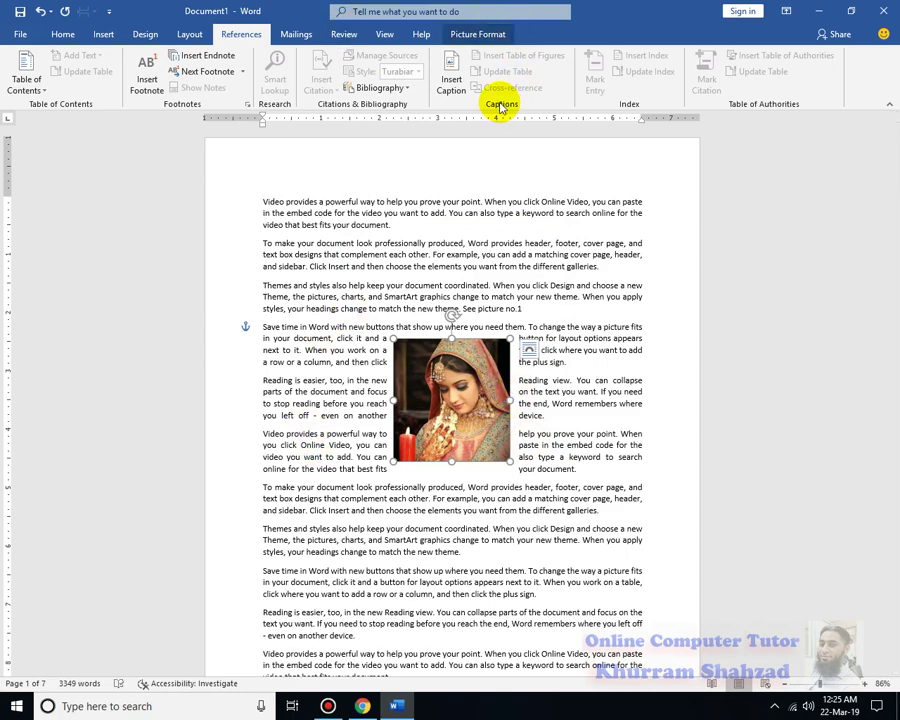
# Create a new caption label named "Image" and insert the caption "Image 1" below the first page's picture
pyautogui.click(451, 78)
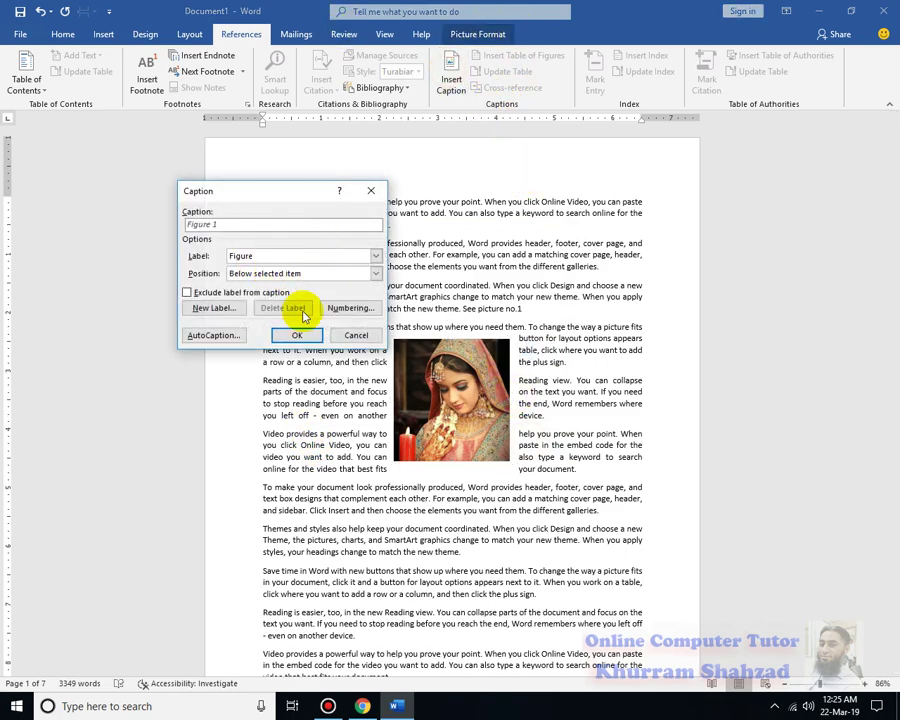
pyautogui.click(211, 309)
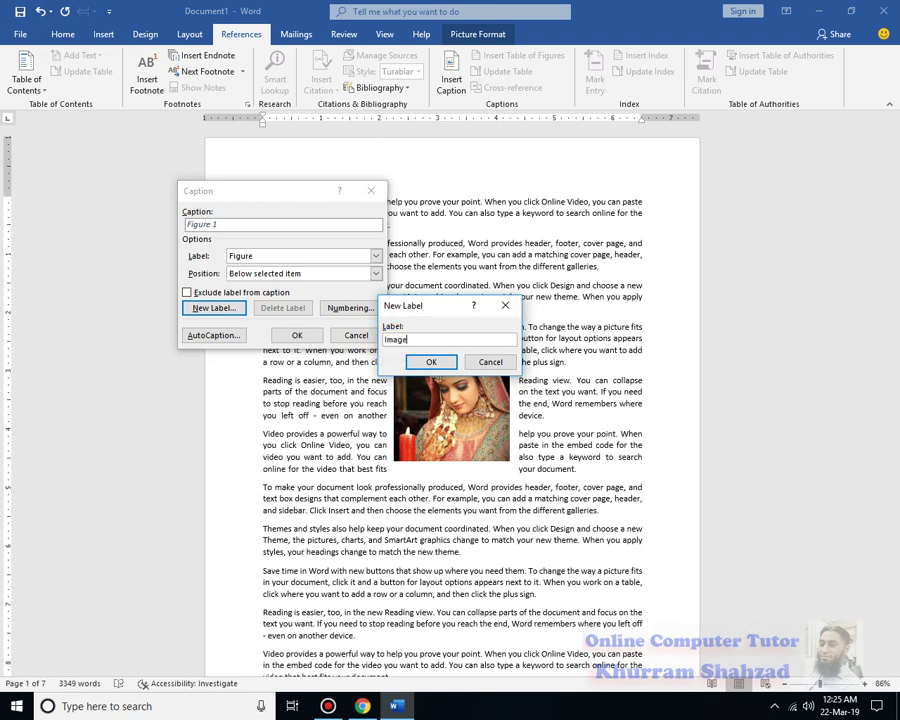
pyautogui.click(449, 361)
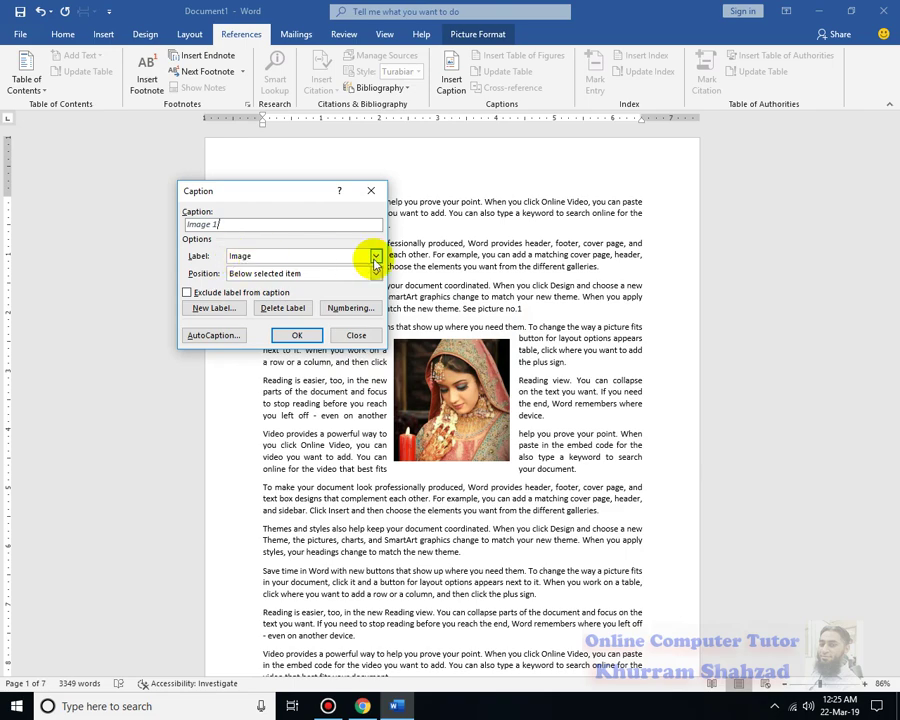
pyautogui.click(375, 256)
pyautogui.click(240, 287)
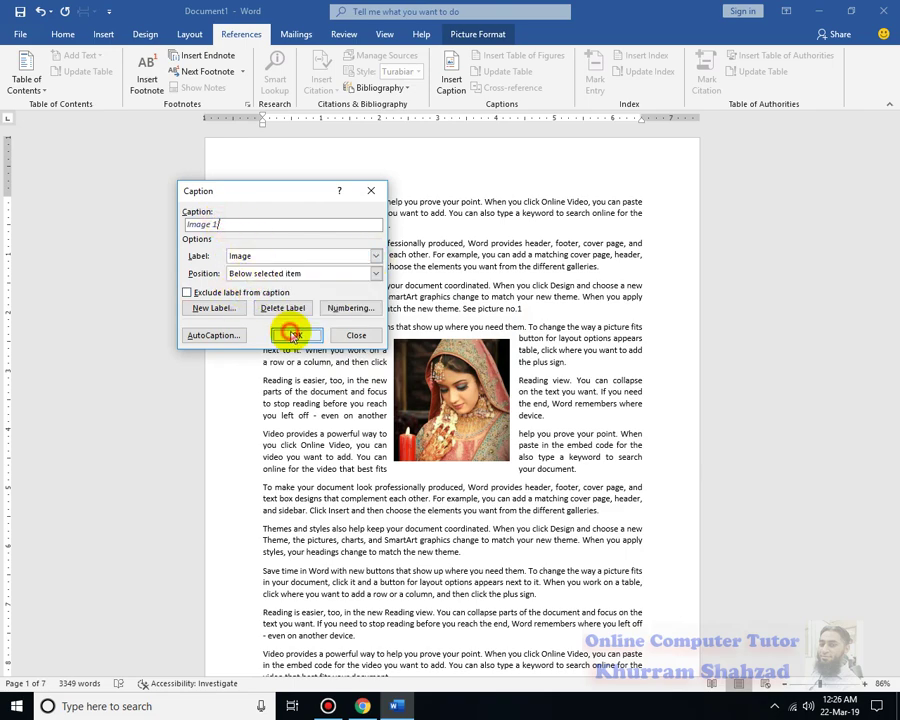
pyautogui.click(296, 335)
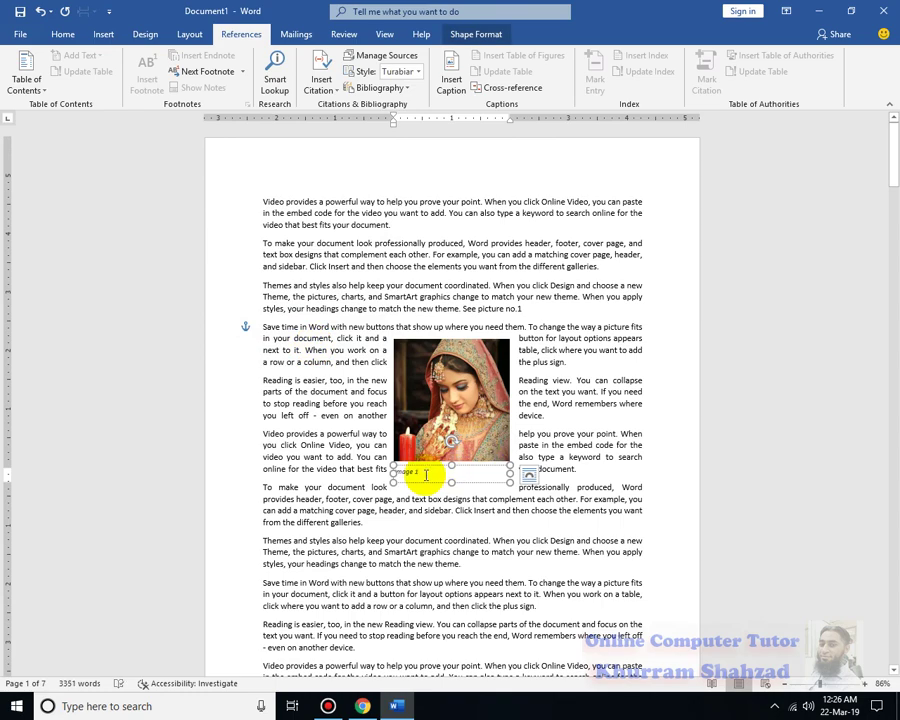
# Centre the "Image 1" caption and format it as bold, underlined 18 pt text in green
pyautogui.moveTo(389, 470); pyautogui.dragTo(432, 471)
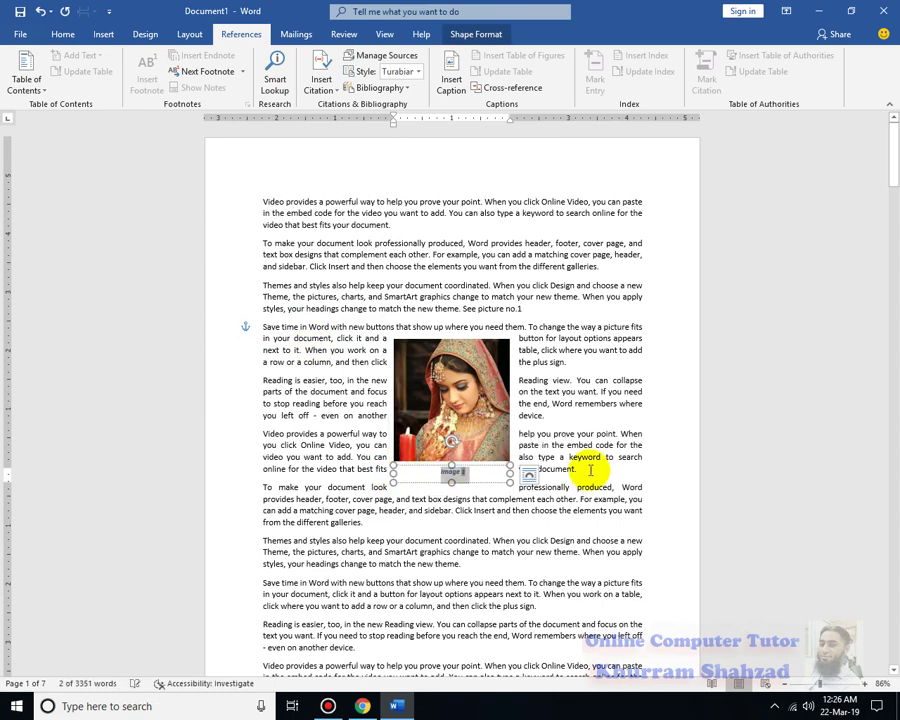
pyautogui.click(63, 34)
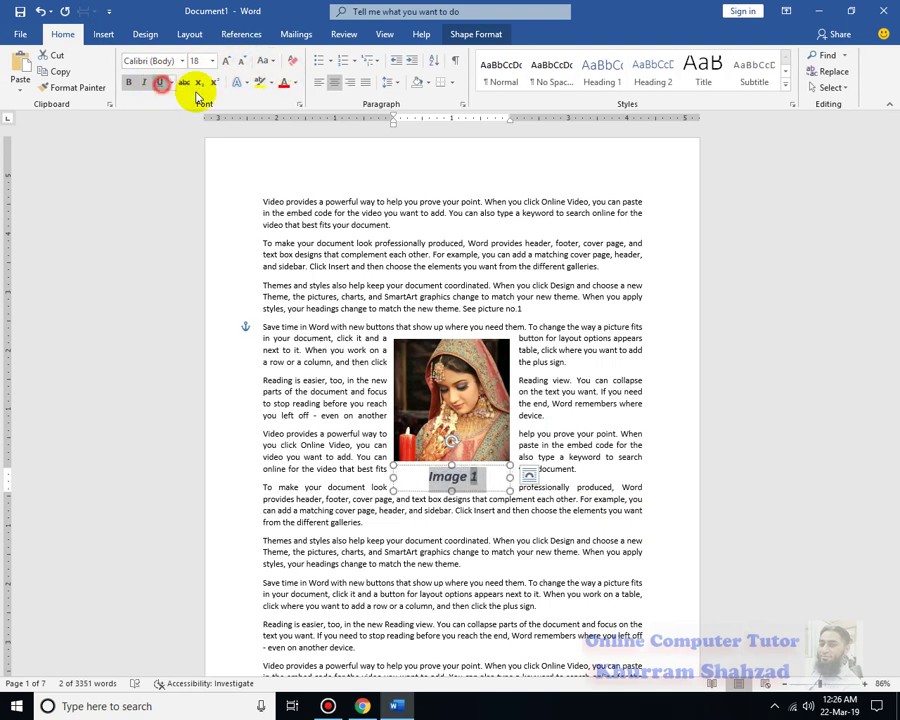
pyautogui.click(295, 84)
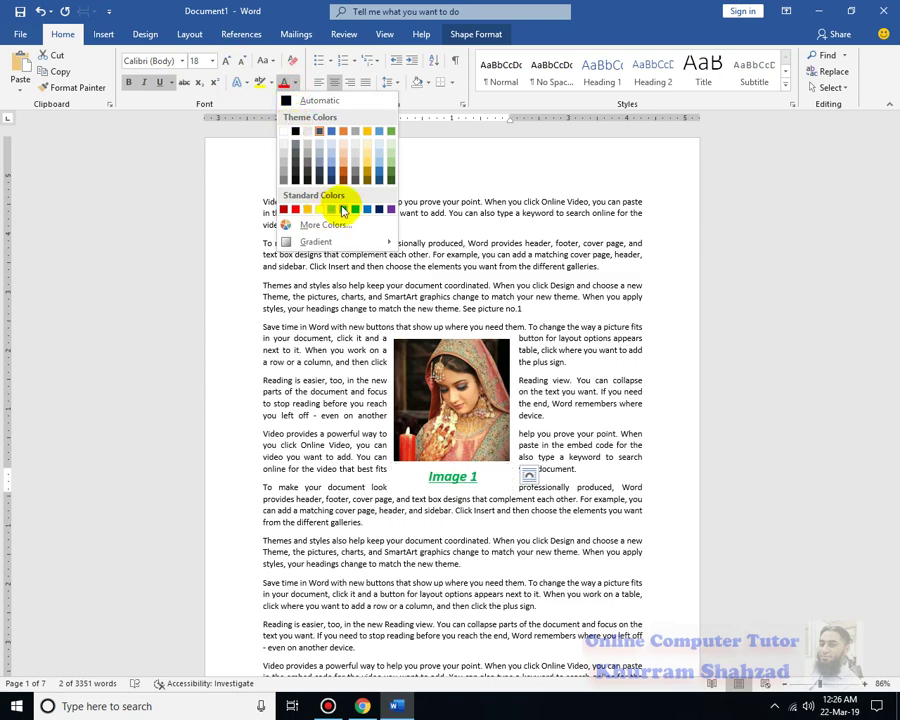
pyautogui.click(343, 211)
# Insert the caption "Image 2" below the bridal picture on the third page and make it centred, bold and larger
pyautogui.scroll(-5, 550, 530)
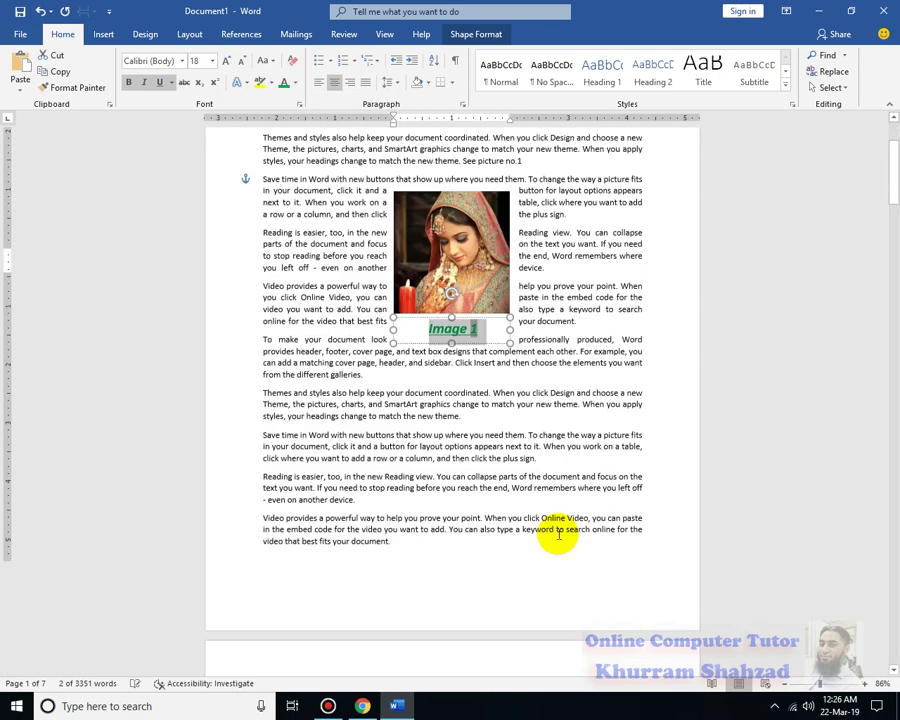
pyautogui.scroll(-20, 559, 534)
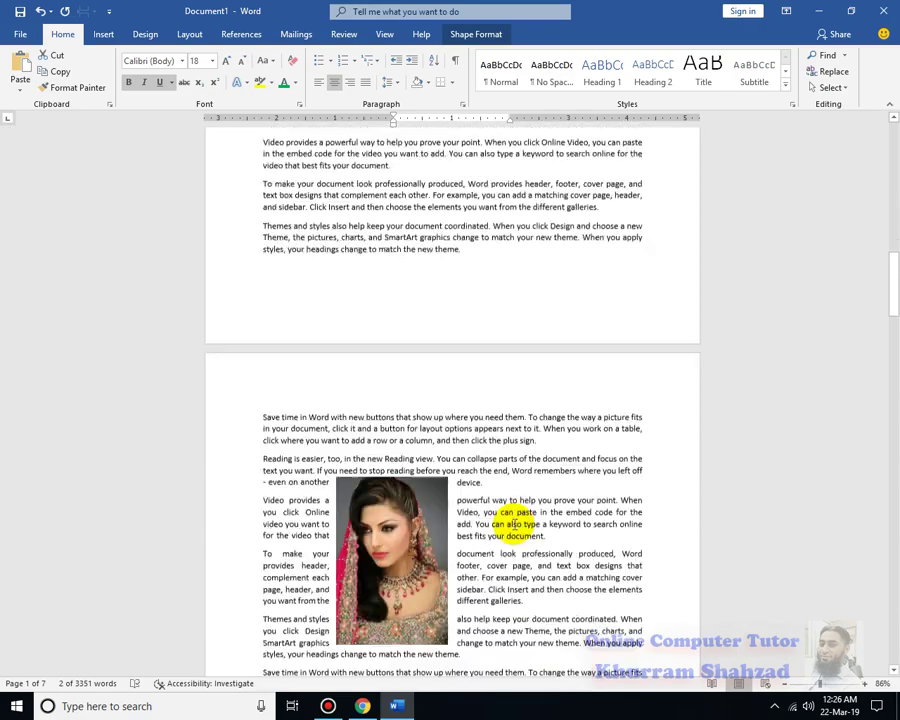
pyautogui.scroll(-1, 426, 505)
pyautogui.click(399, 441)
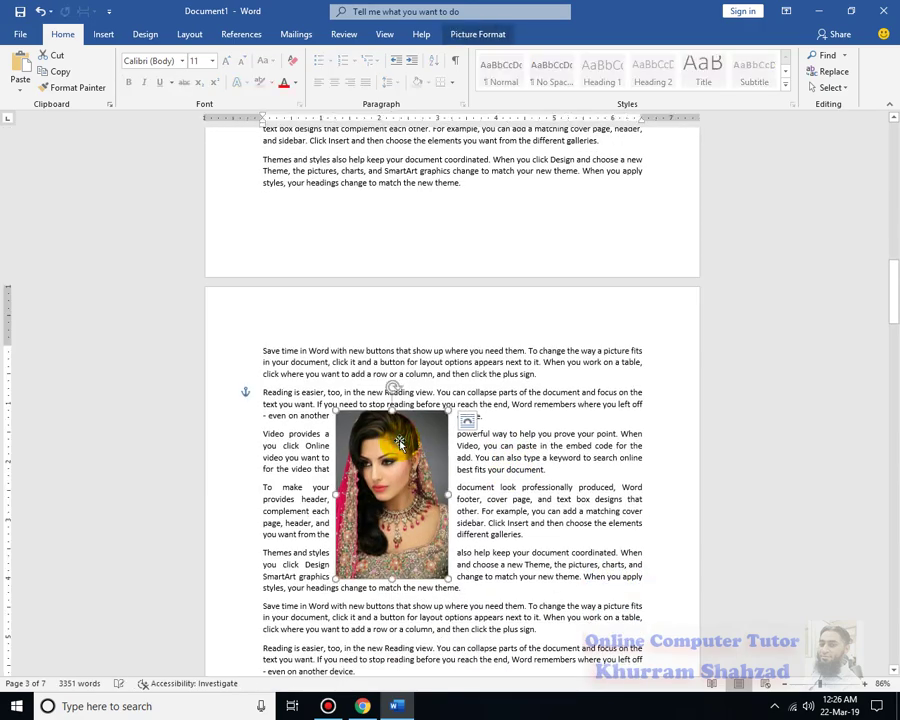
pyautogui.click(240, 34)
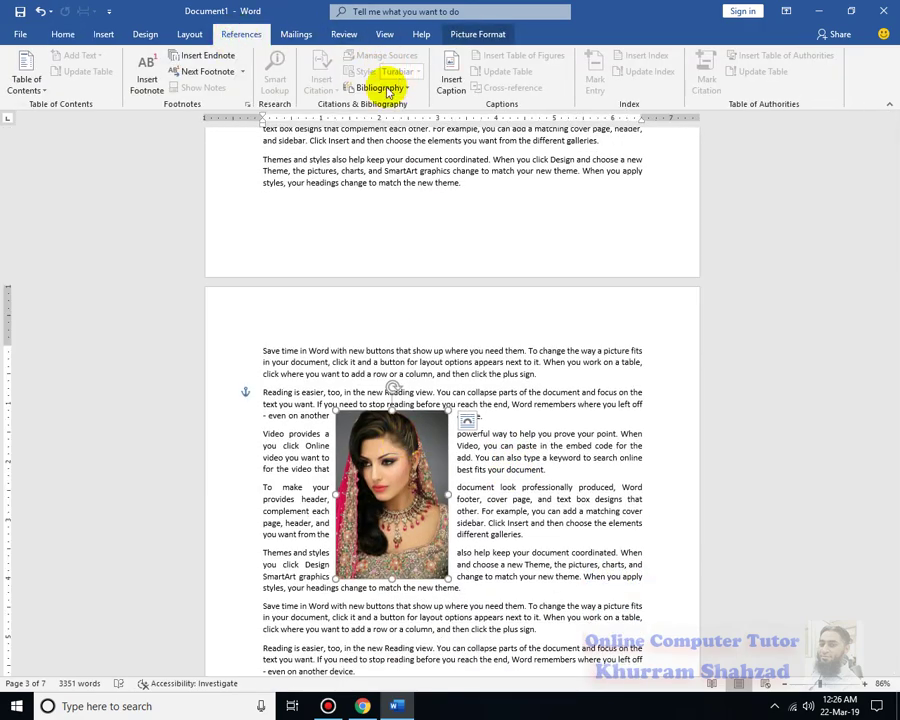
pyautogui.click(448, 72)
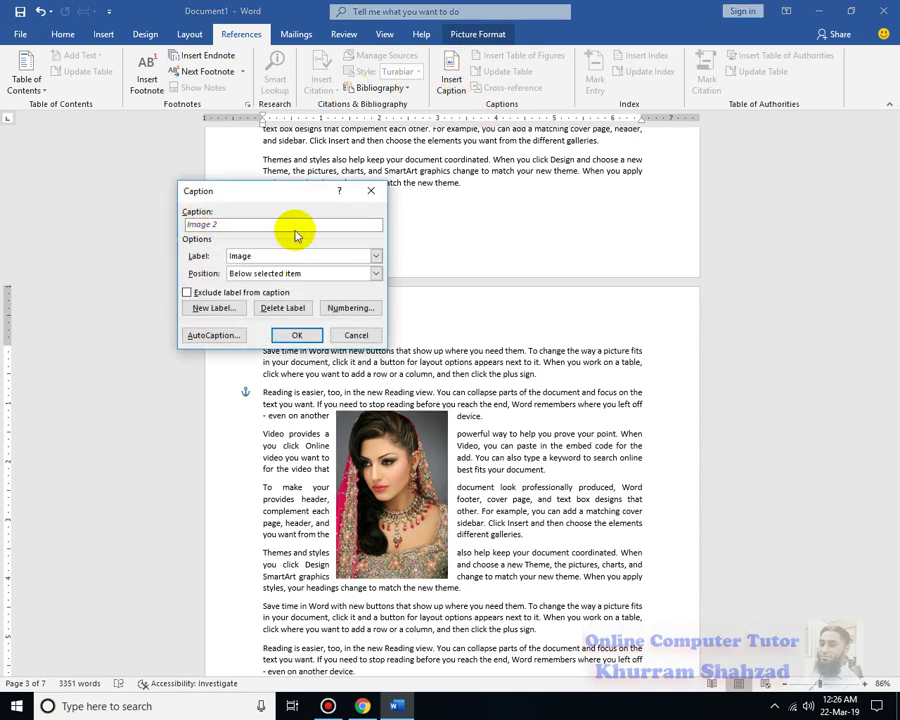
pyautogui.click(296, 336)
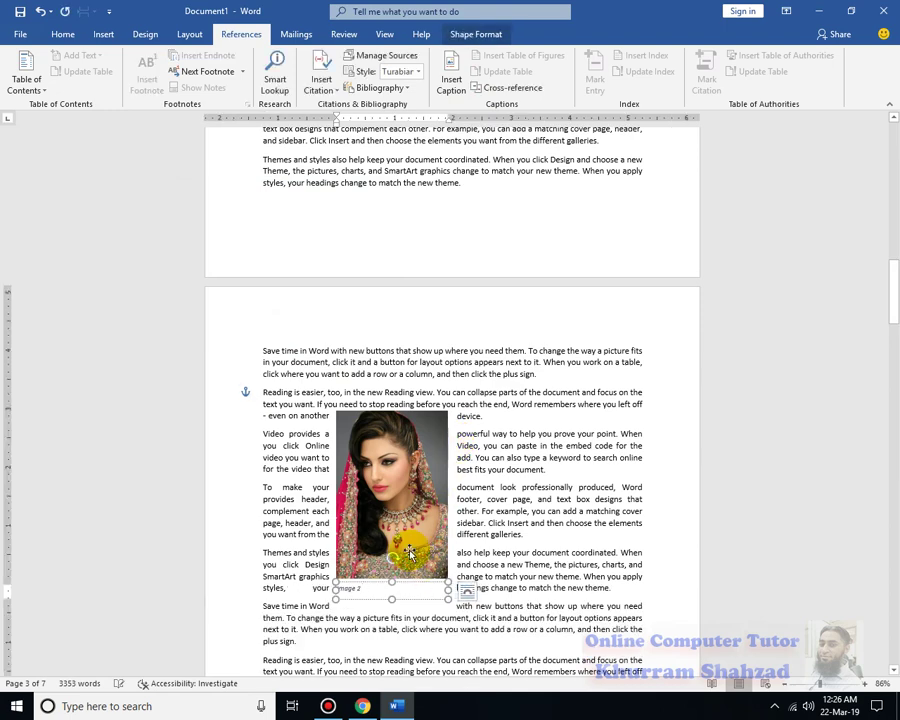
pyautogui.moveTo(365, 590); pyautogui.dragTo(320, 584)
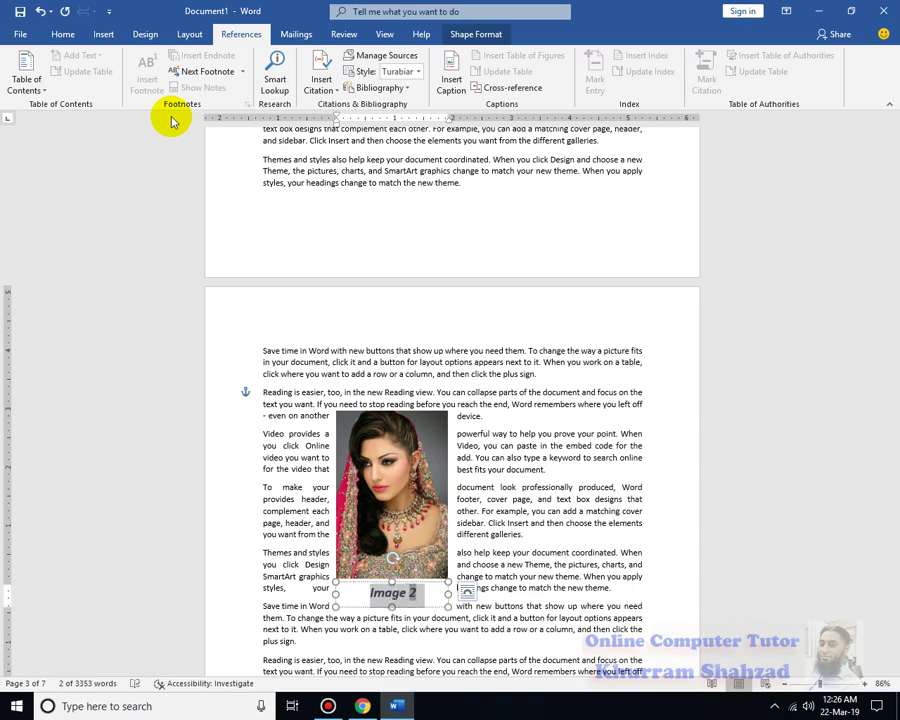
pyautogui.click(443, 345)
# Insert the caption "Image 3" below the child's picture on the third page and make it centred, bold and larger
pyautogui.scroll(-2, 430, 330)
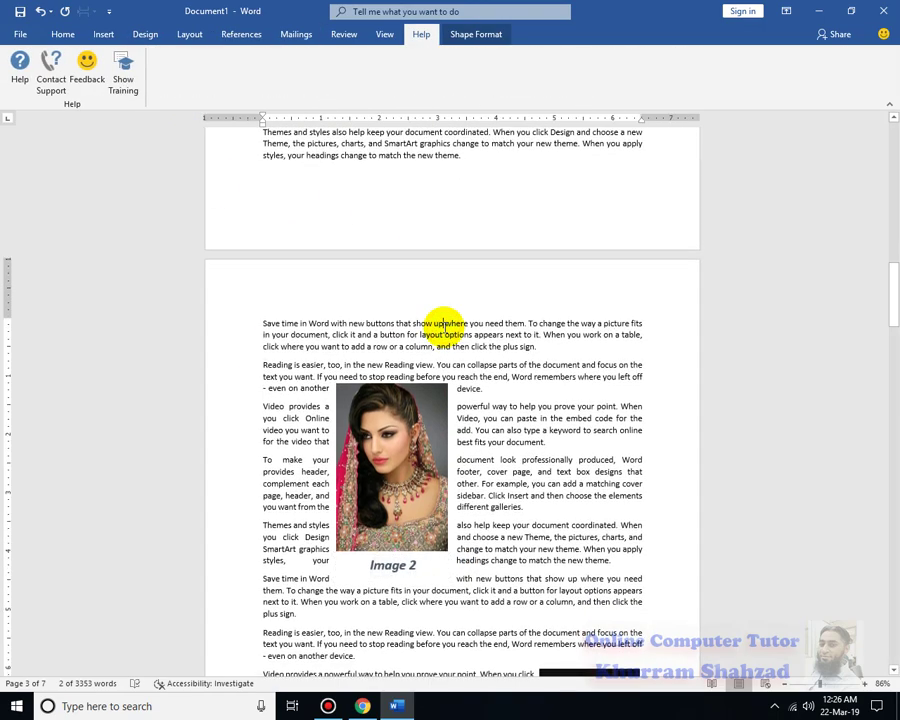
pyautogui.scroll(-6, 497, 450)
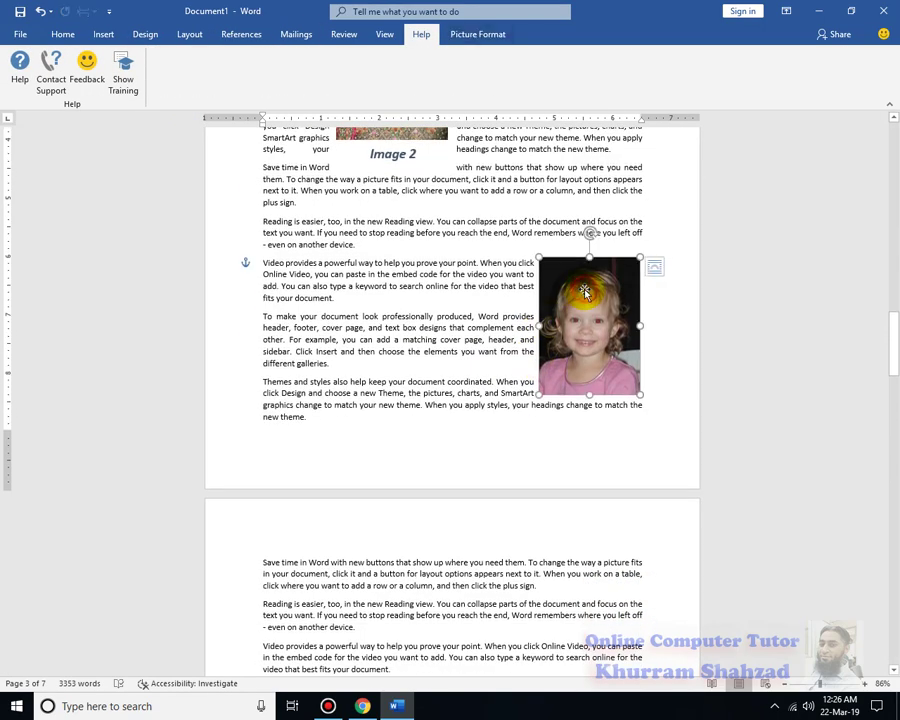
pyautogui.click(258, 34)
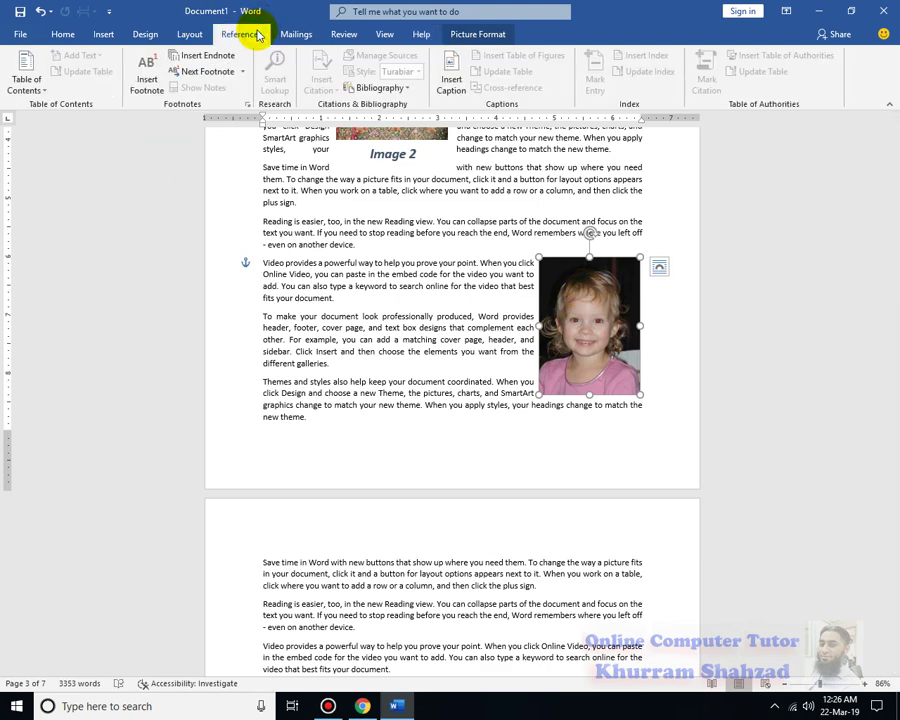
pyautogui.click(449, 80)
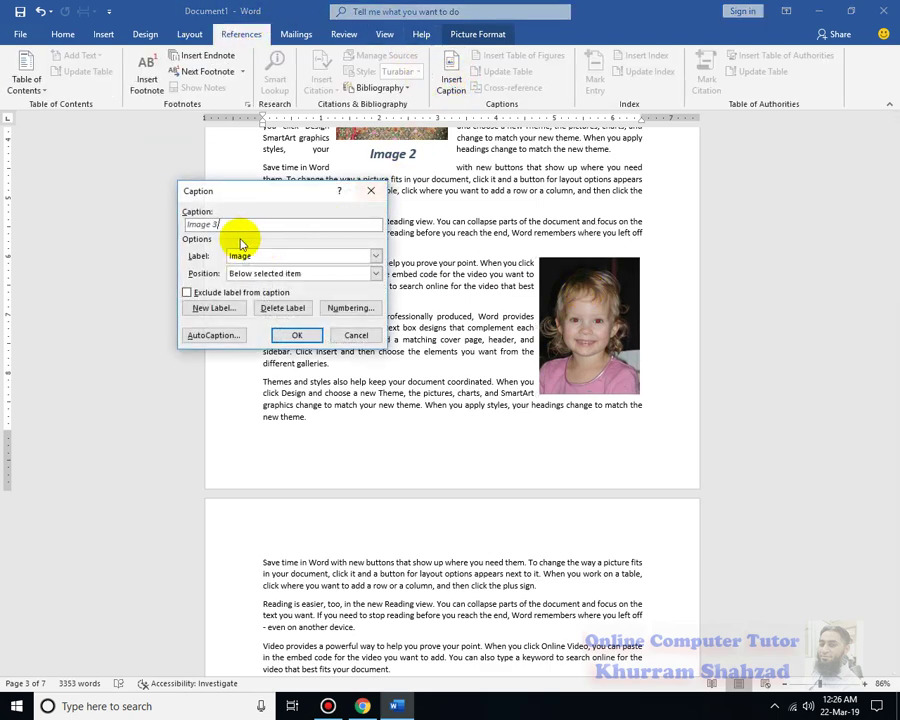
pyautogui.click(297, 335)
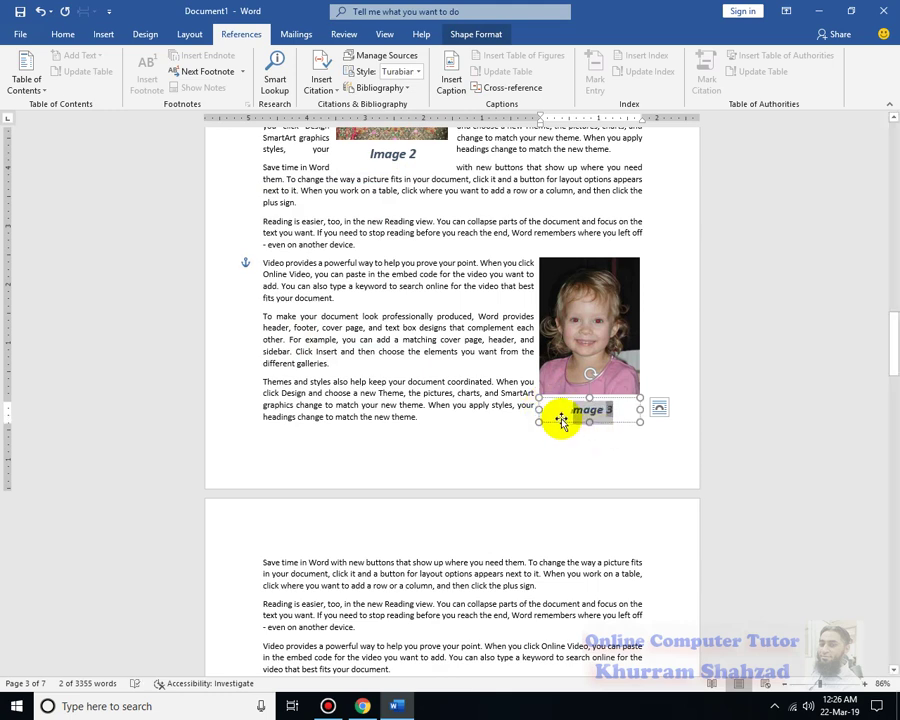
pyautogui.click(573, 411)
pyautogui.doubleClick(578, 411)
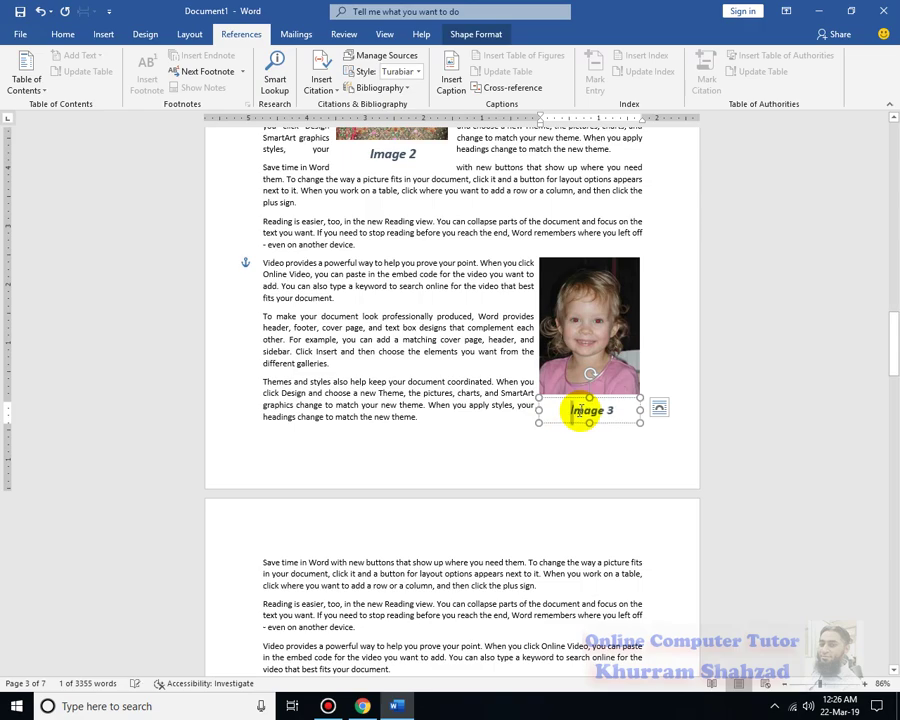
# Insert the caption "Image 4" below the duck picture on the sixth page and make it centred, bold and larger
pyautogui.scroll(-8, 576, 450)
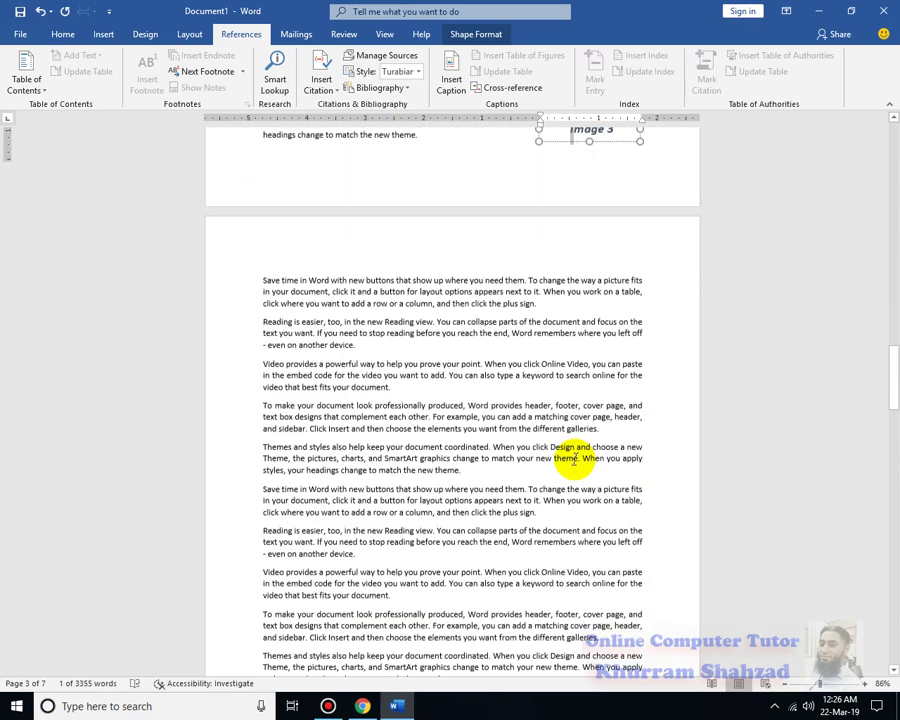
pyautogui.scroll(-5, 573, 460)
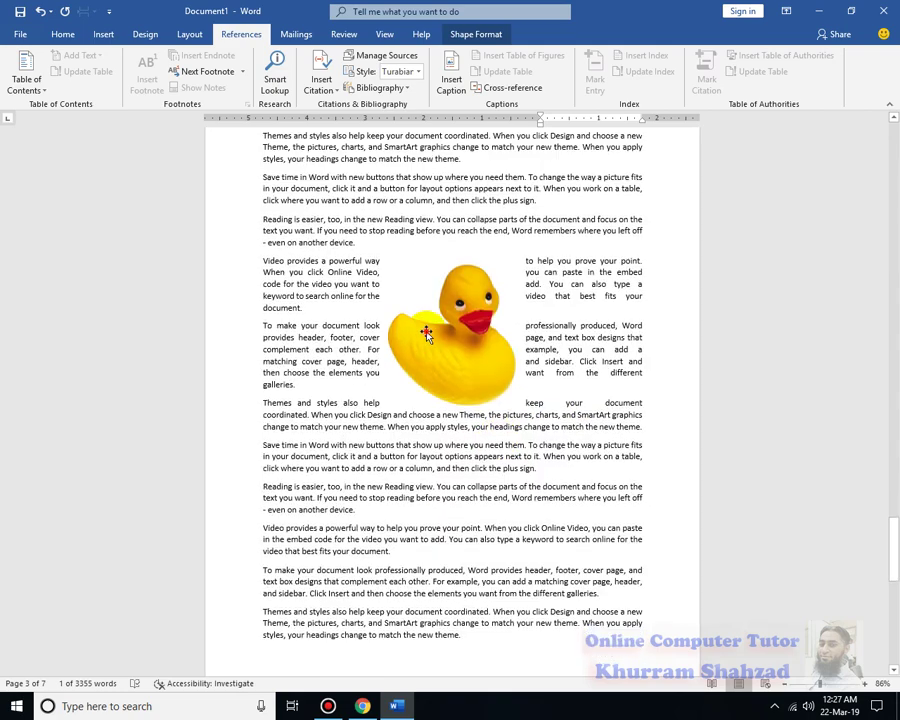
pyautogui.click(426, 332)
pyautogui.click(453, 79)
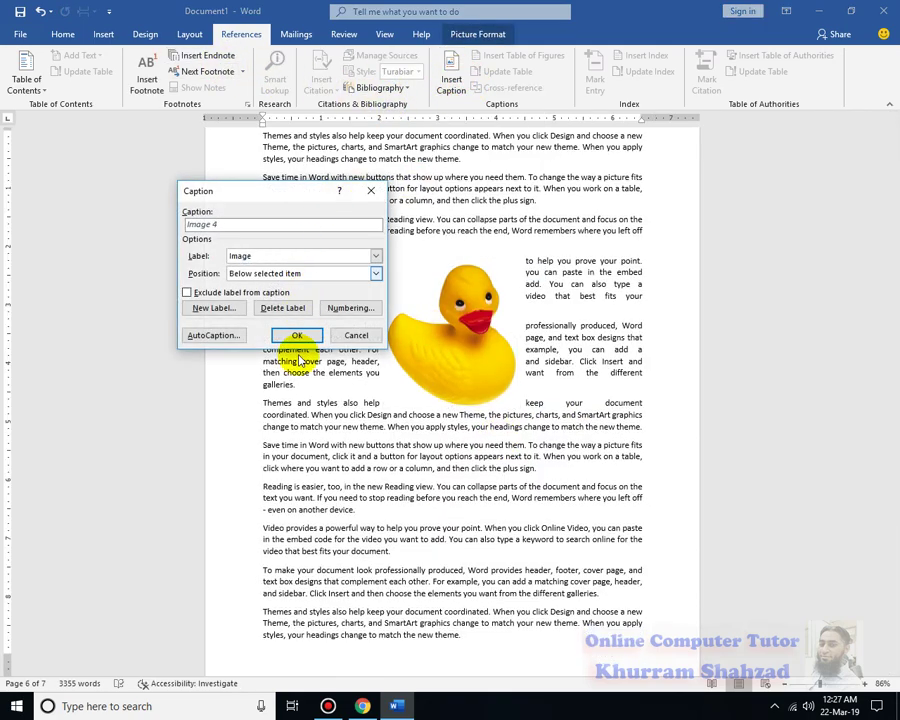
pyautogui.click(296, 337)
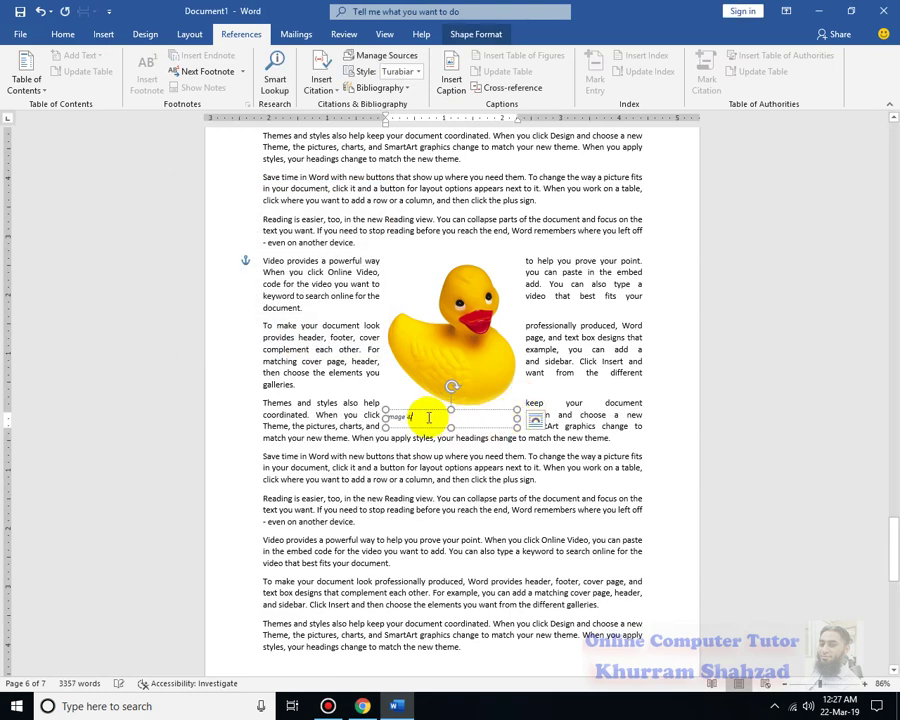
pyautogui.moveTo(374, 414); pyautogui.dragTo(420, 411)
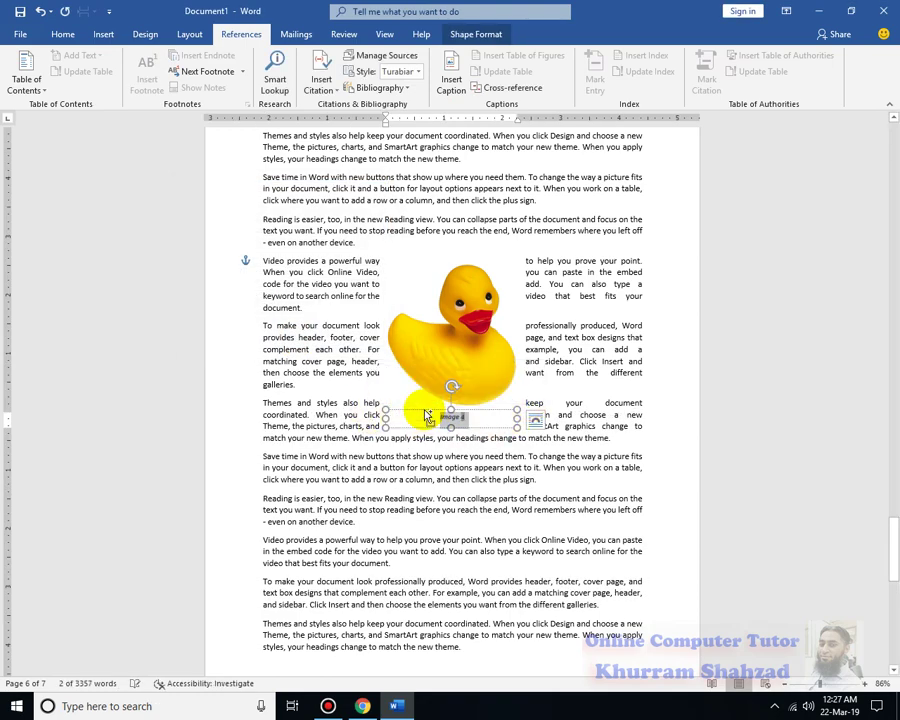
pyautogui.hotkey('ctrl', 'shift', '.')
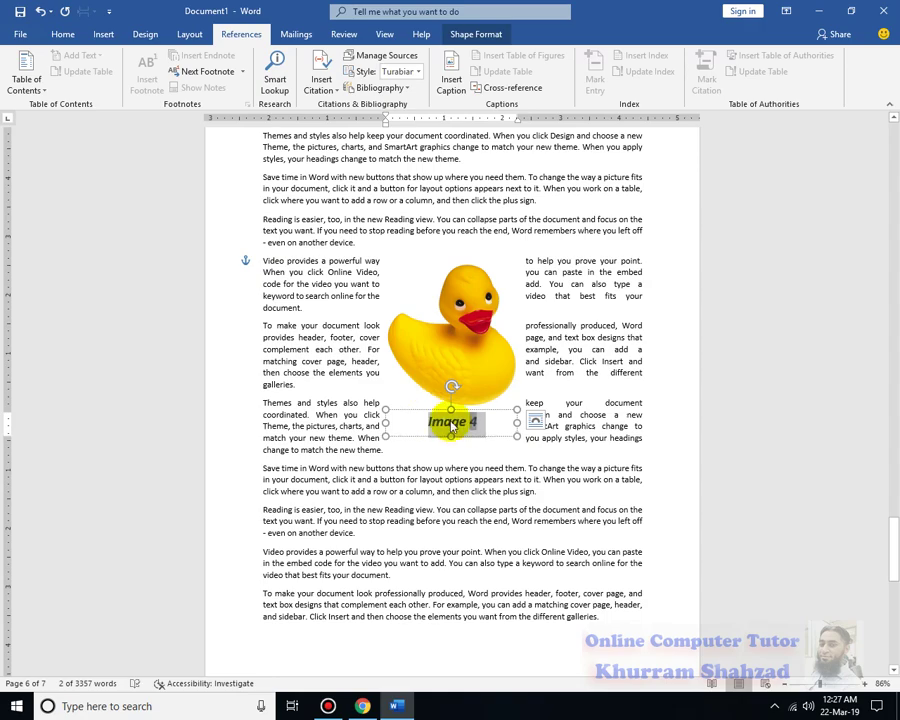
pyautogui.click(473, 489)
# Insert a table of five columns and five rows after the first "Reading is easier" paragraph on the second page
pyautogui.scroll(15, 473, 489)
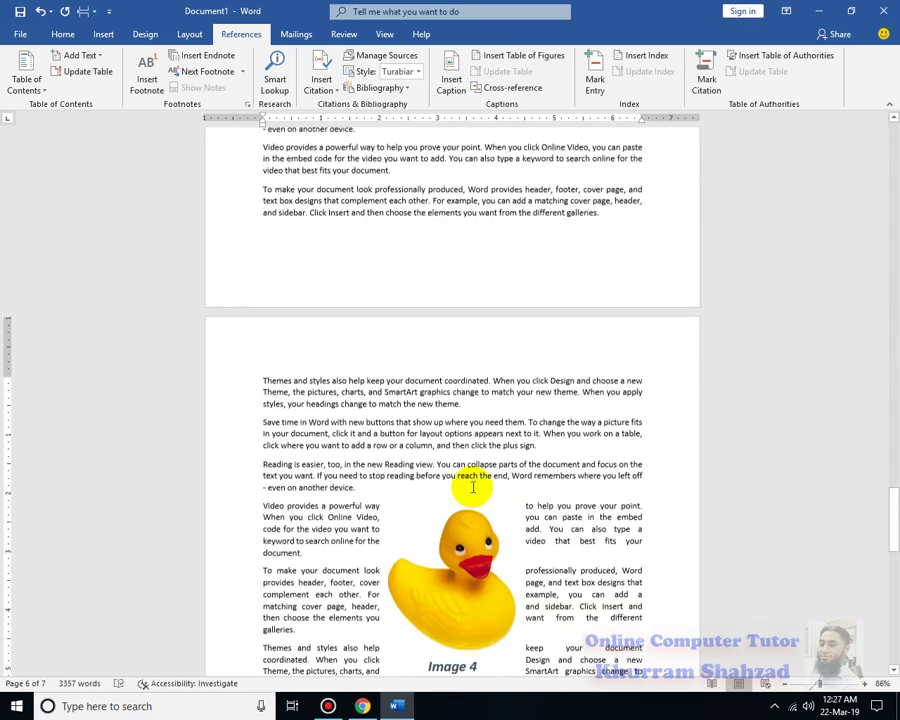
pyautogui.scroll(15, 473, 489)
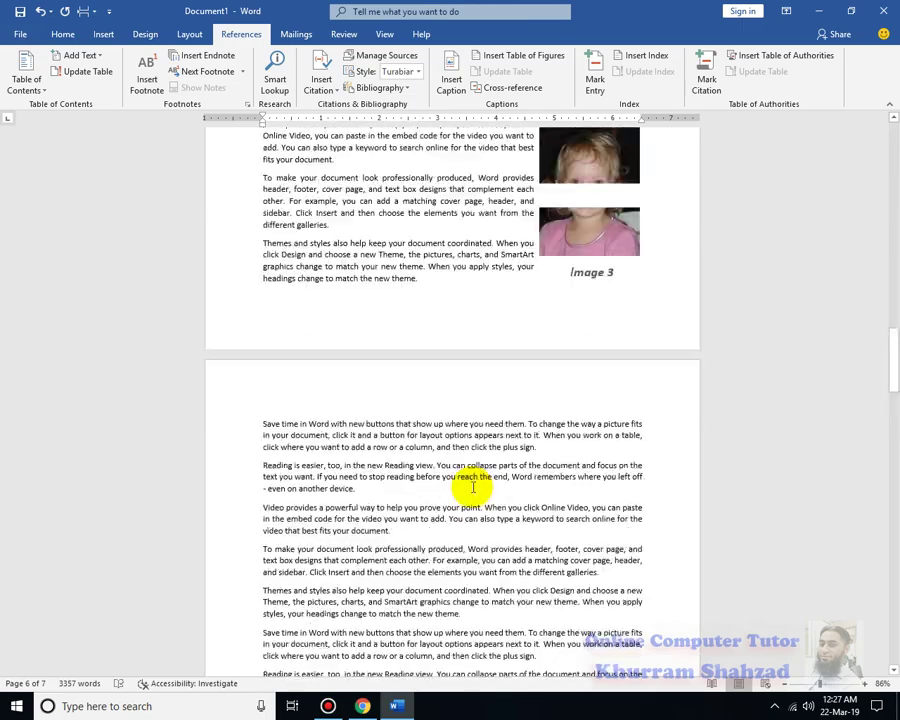
pyautogui.scroll(15, 473, 489)
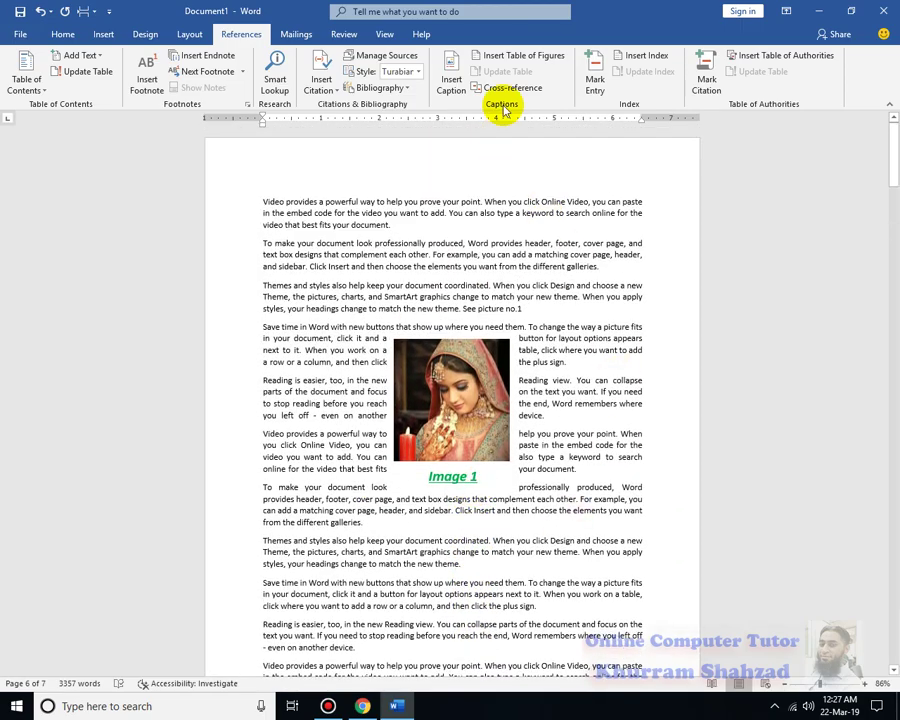
pyautogui.click(262, 200)
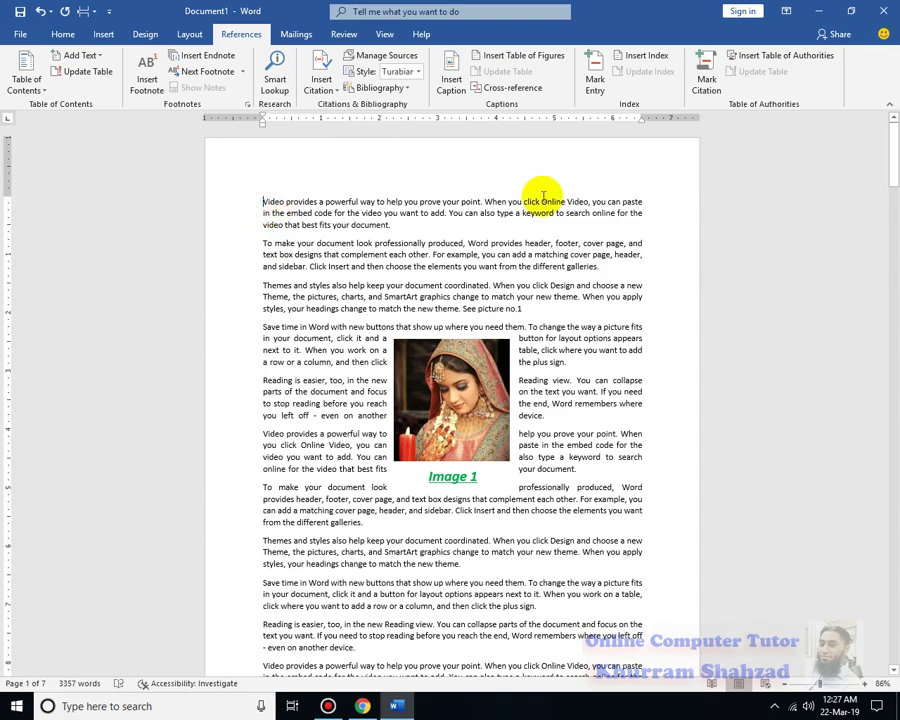
pyautogui.scroll(-15, 530, 362)
pyautogui.scroll(-14, 520, 356)
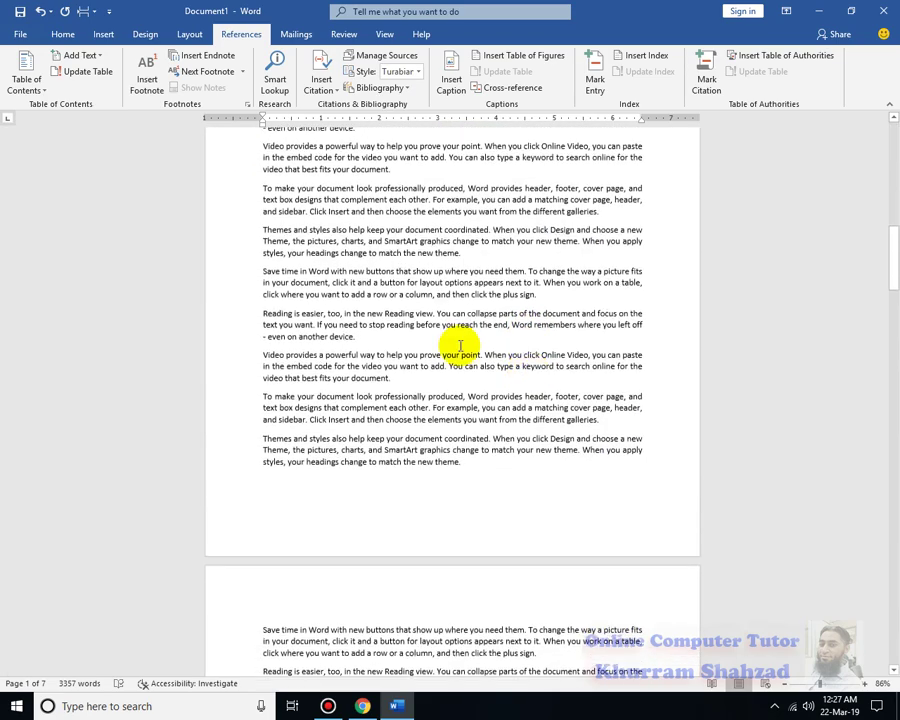
pyautogui.scroll(2, 400, 300)
pyautogui.click(345, 341)
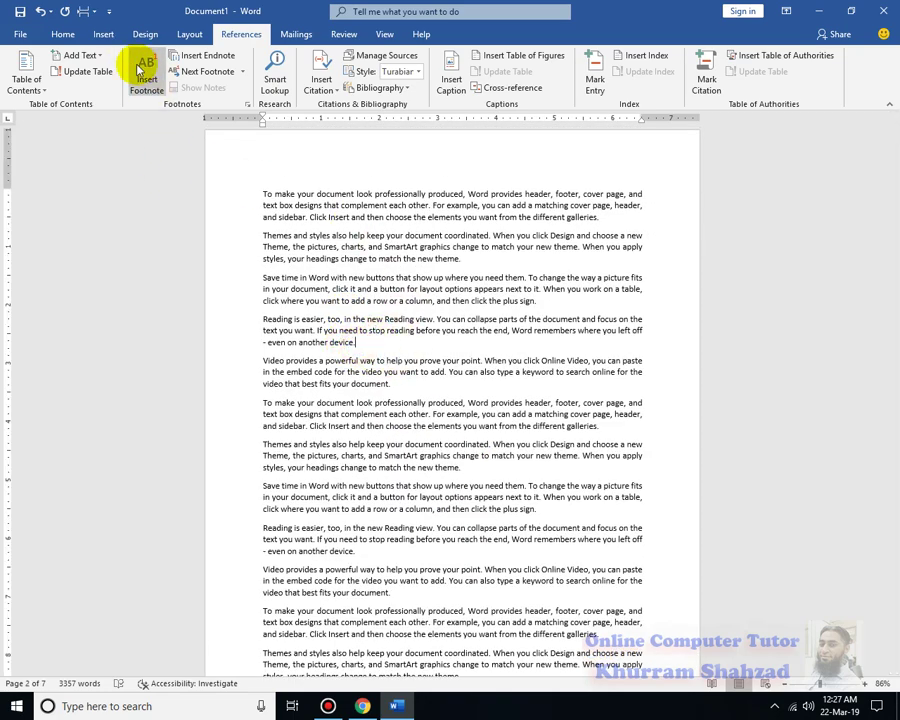
pyautogui.click(105, 34)
pyautogui.click(103, 80)
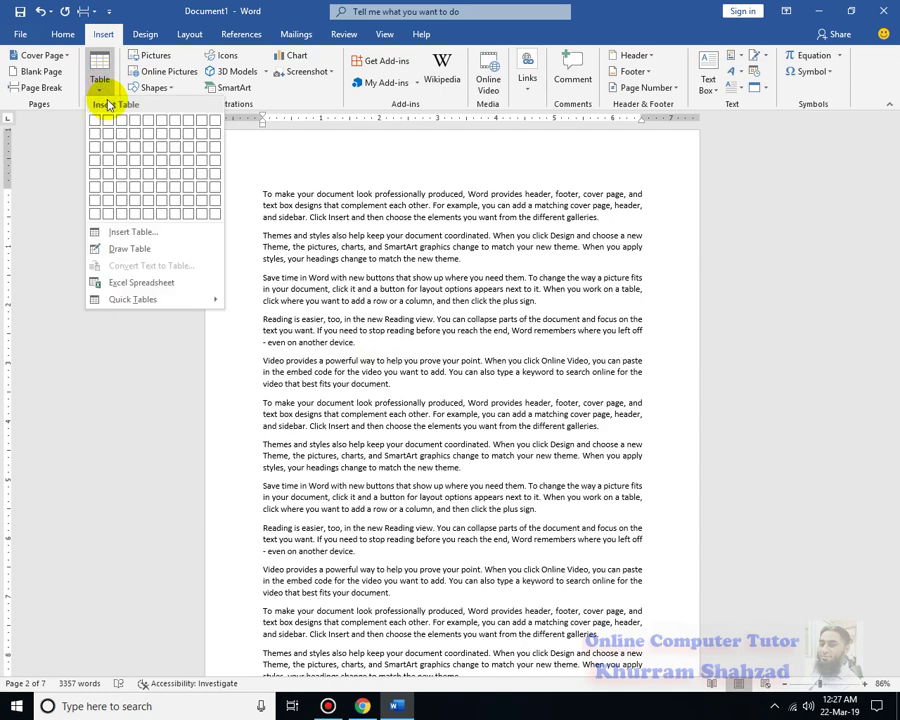
pyautogui.click(133, 179)
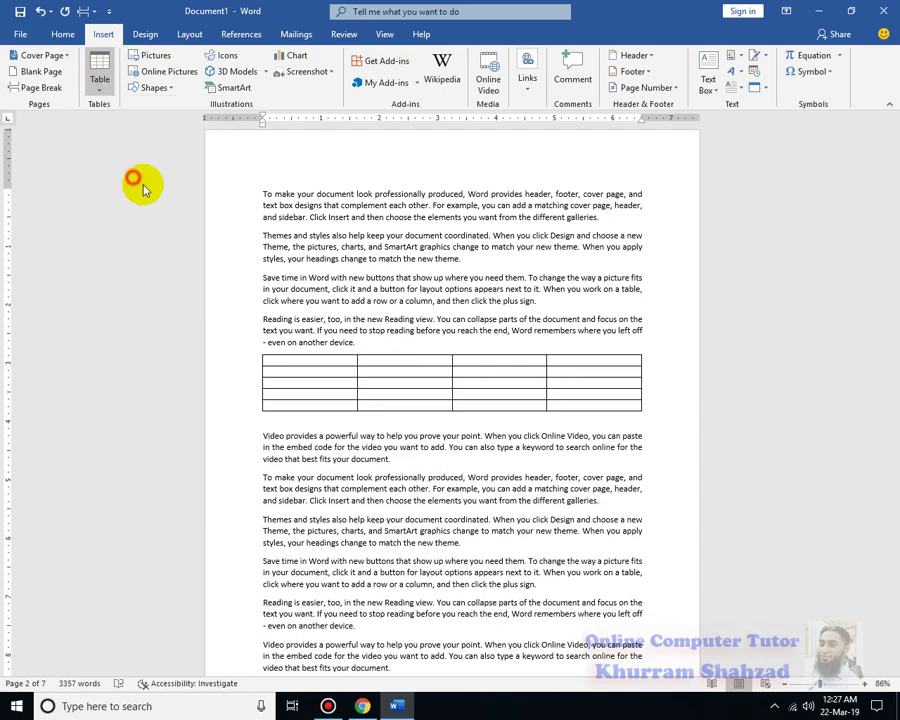
# Insert the caption "Table 1" above the whole new table, using the Table label and the "Above selected item" position
pyautogui.click(361, 345)
pyautogui.click(257, 348)
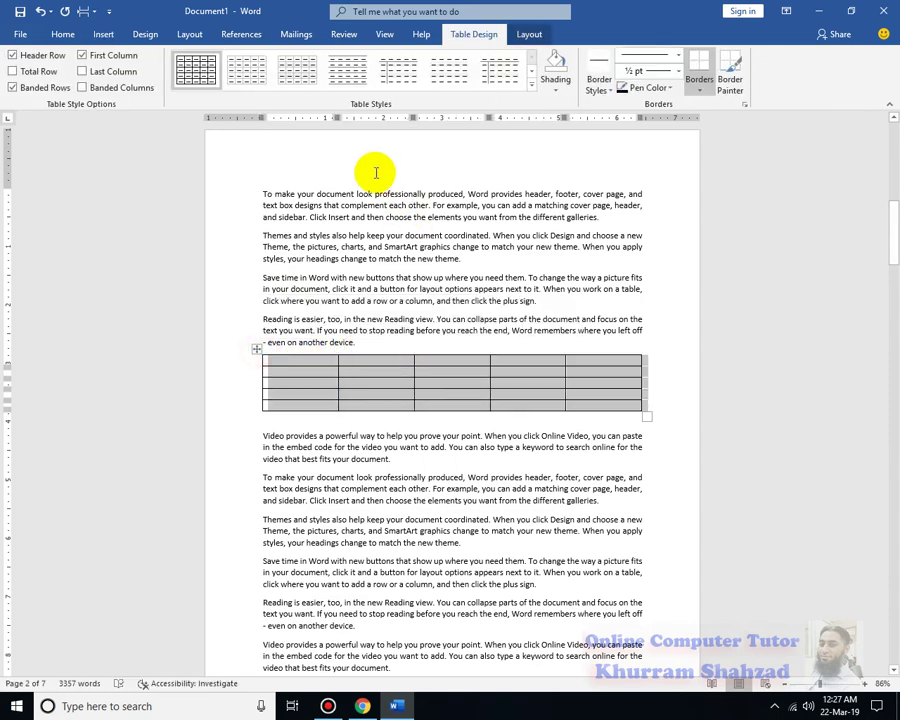
pyautogui.click(100, 38)
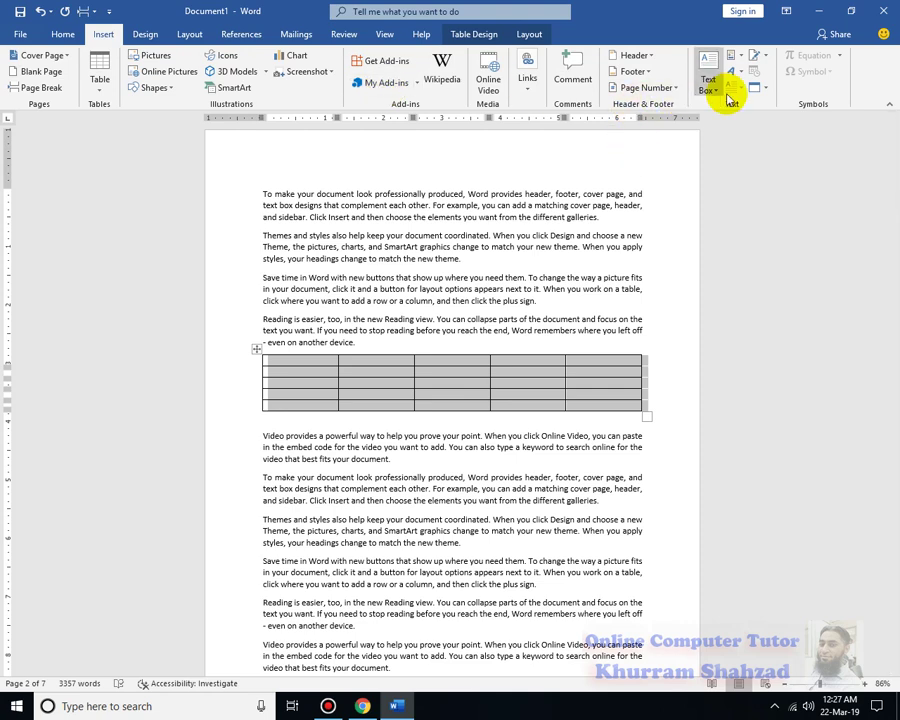
pyautogui.click(241, 35)
pyautogui.click(451, 80)
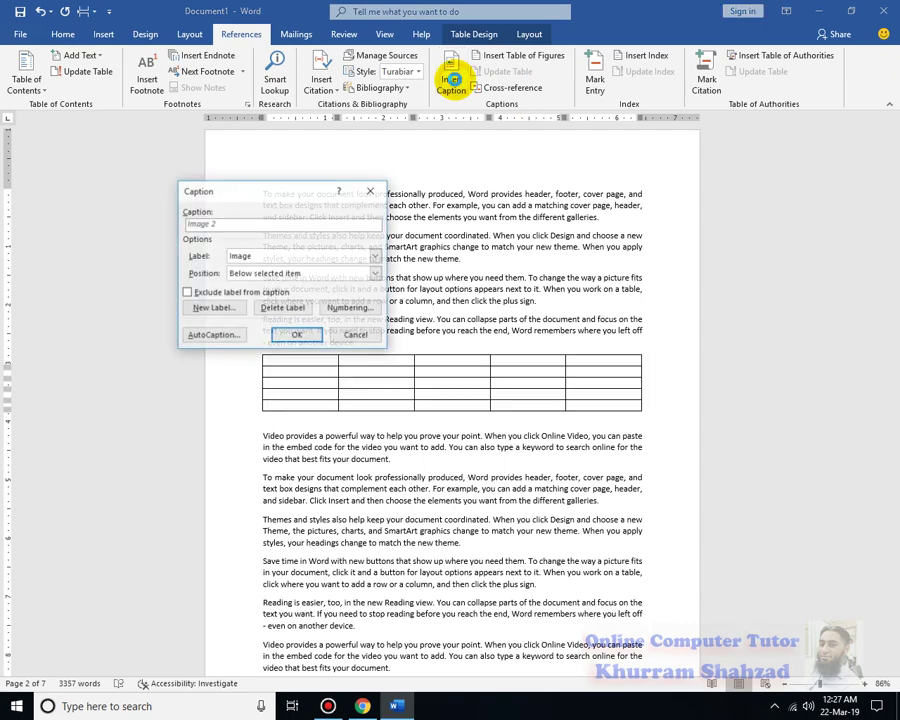
pyautogui.moveTo(290, 191); pyautogui.dragTo(586, 193)
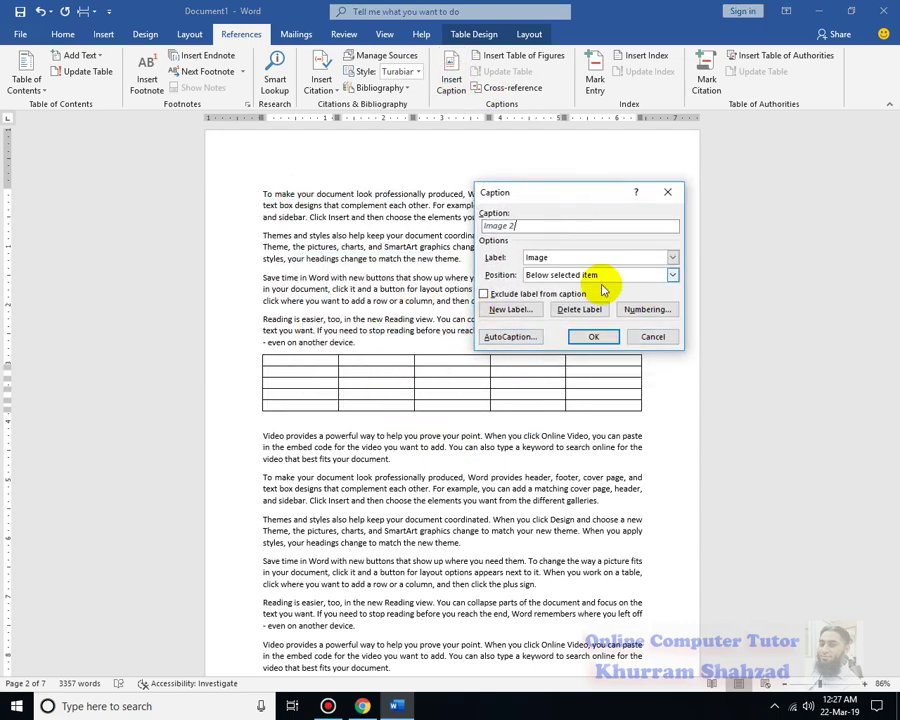
pyautogui.click(622, 258)
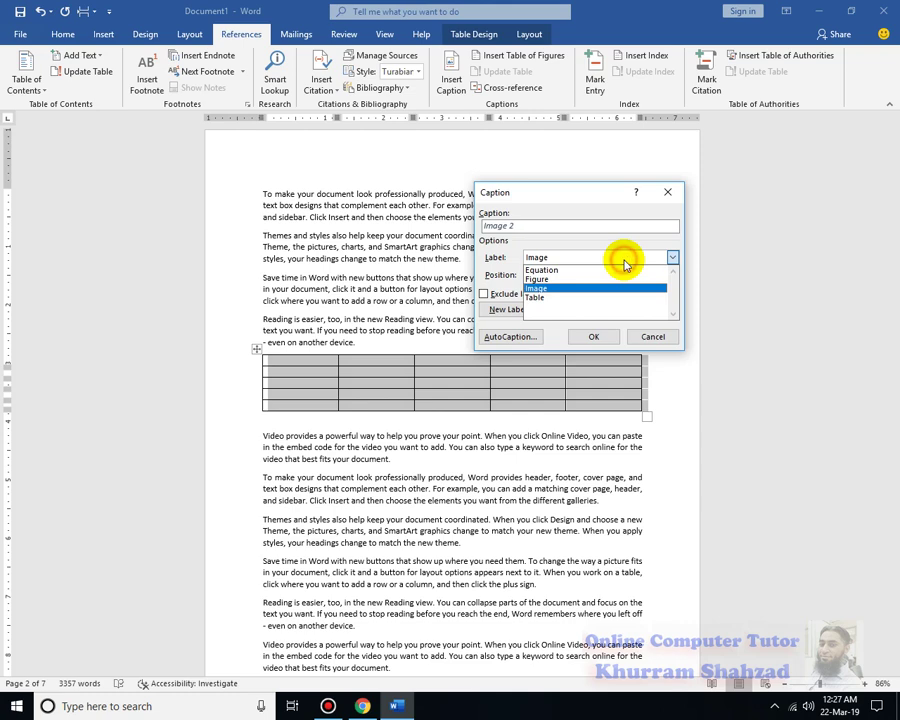
pyautogui.click(577, 298)
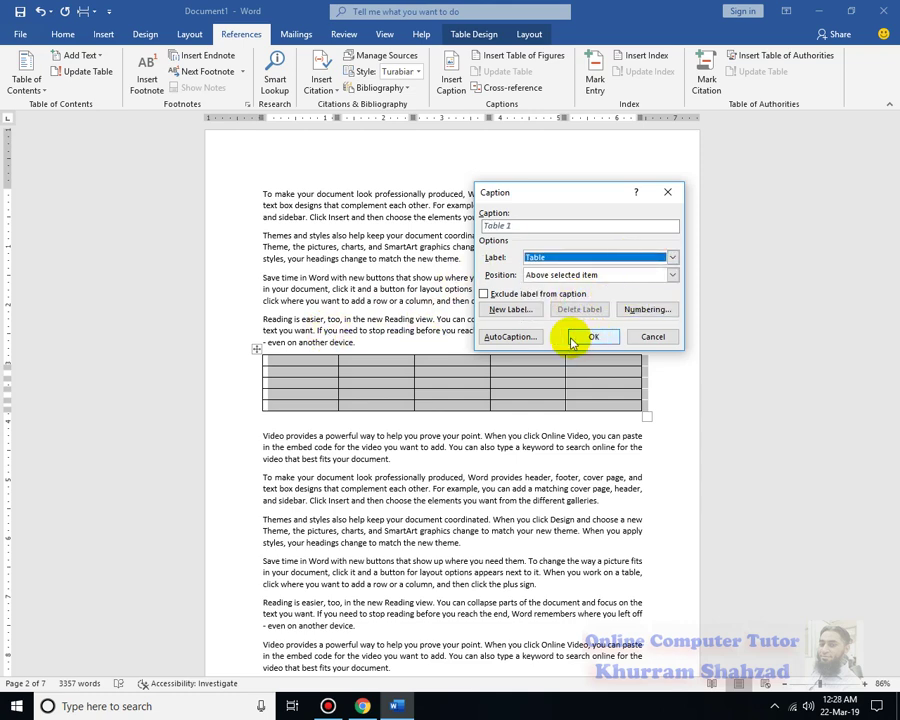
pyautogui.click(570, 275)
pyautogui.click(567, 287)
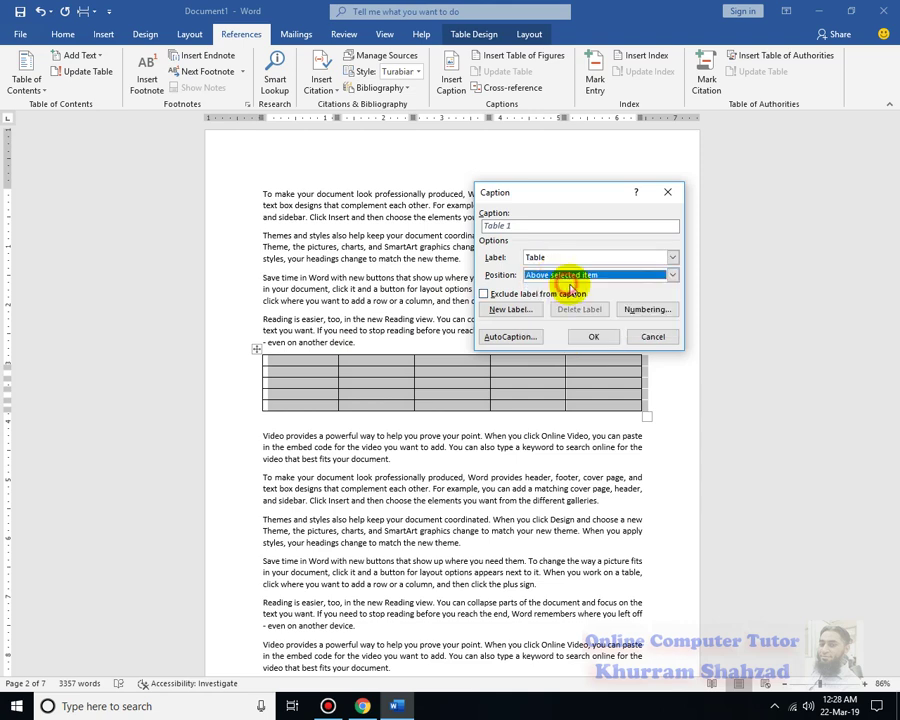
pyautogui.click(596, 340)
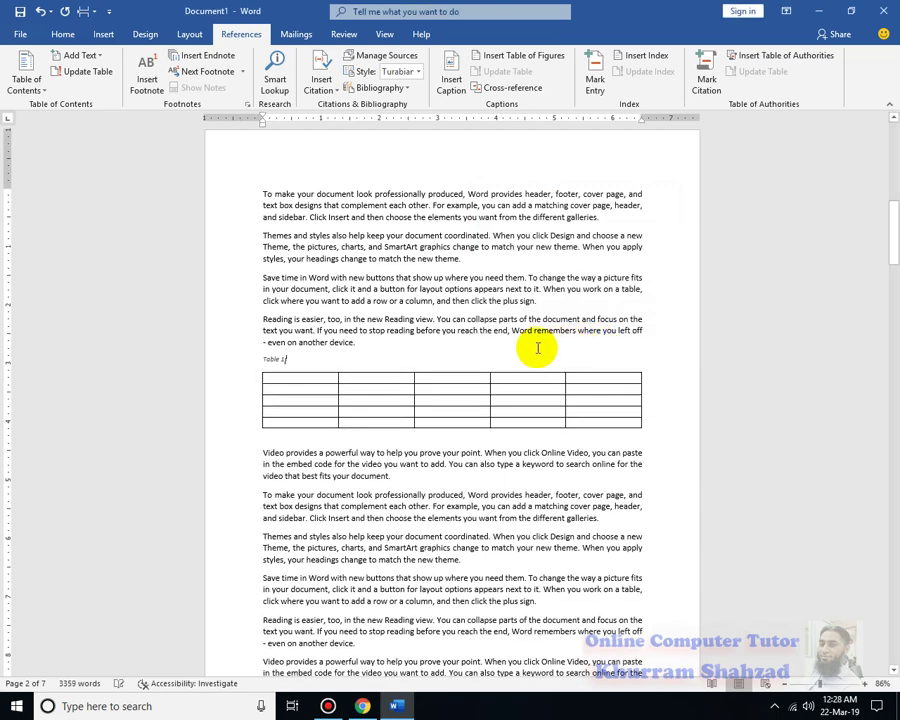
# Centre the "Table 1" caption, make it bold and enlarge its text
pyautogui.moveTo(264, 358); pyautogui.dragTo(300, 358)
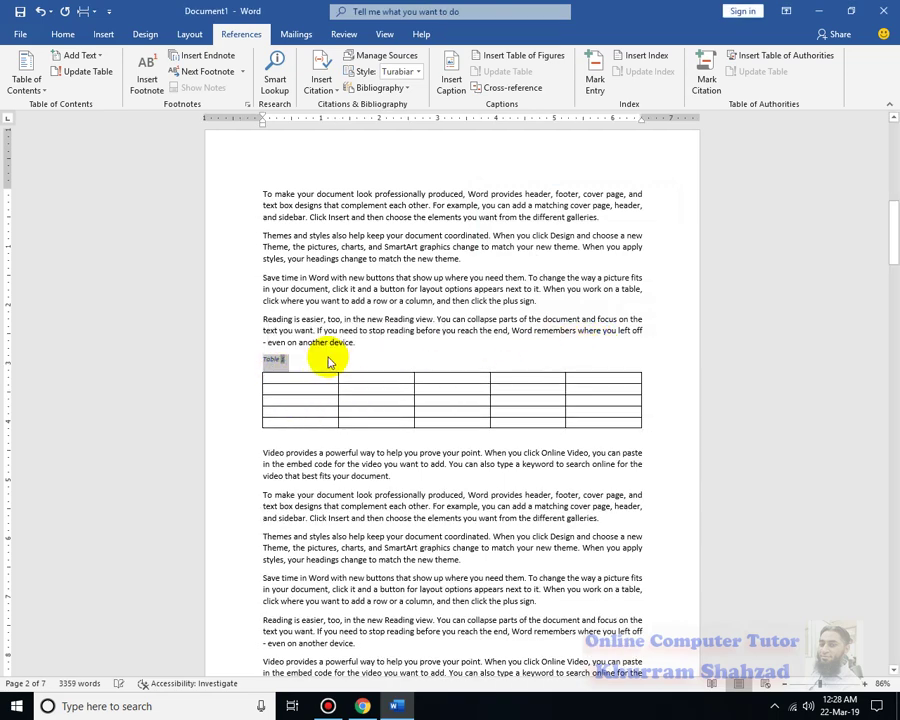
pyautogui.hotkey('ctrl', ']')
pyautogui.hotkey('ctrl', ']')
pyautogui.hotkey('ctrl', ']')
pyautogui.hotkey('ctrl', ']')
pyautogui.hotkey('ctrl', ']')
pyautogui.hotkey('ctrl', ']')
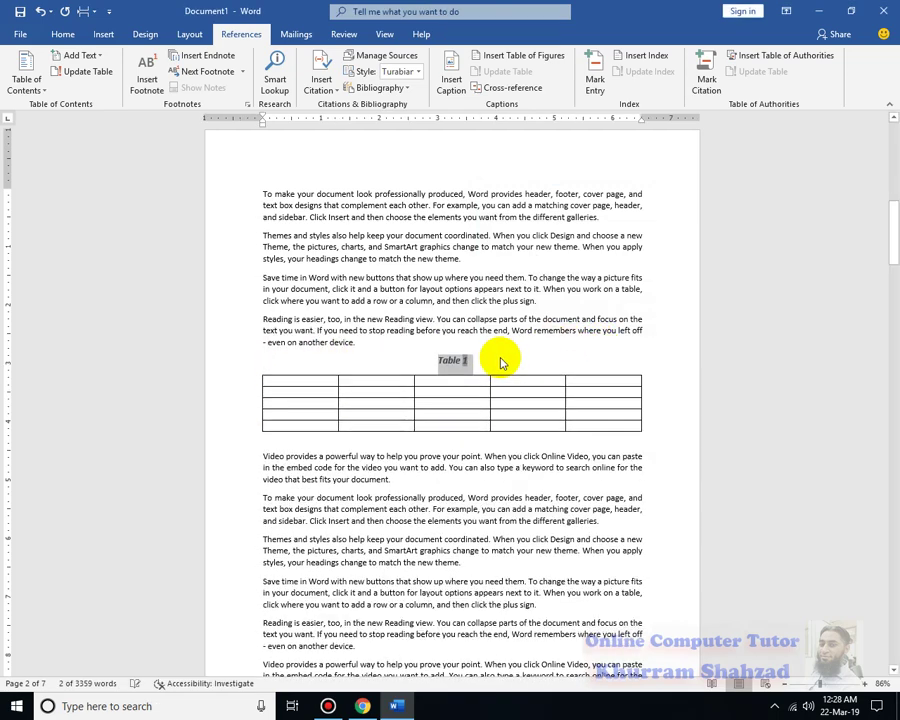
pyautogui.hotkey('ctrl', ']')
pyautogui.hotkey('ctrl', ']')
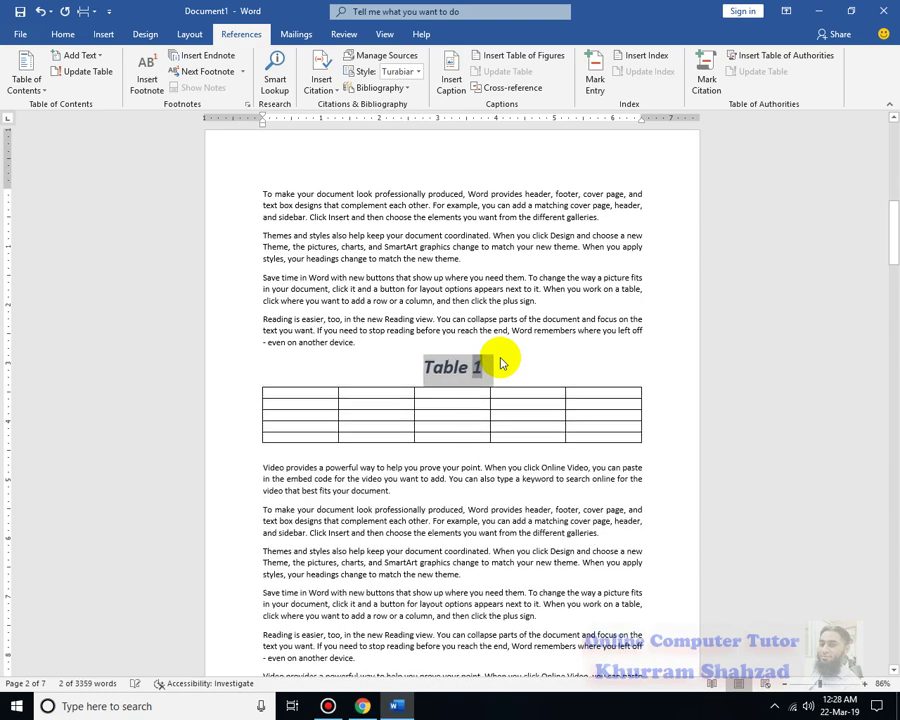
# Copy the whole table from the second page and paste it before a "Save time in Word" paragraph on the fifth page
pyautogui.click(542, 402)
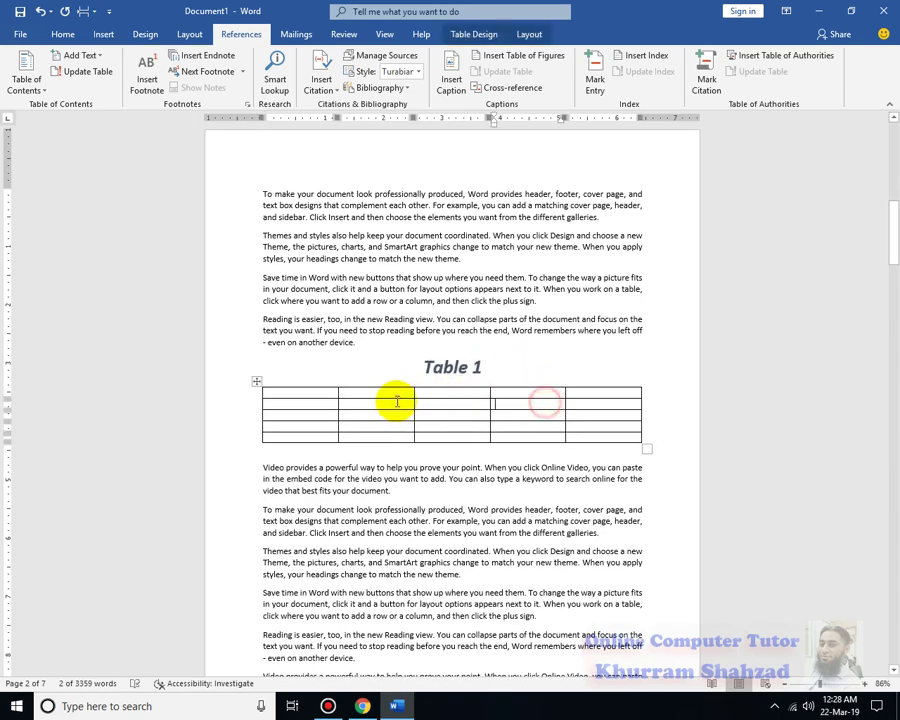
pyautogui.click(256, 379)
pyautogui.scroll(-6, 330, 490)
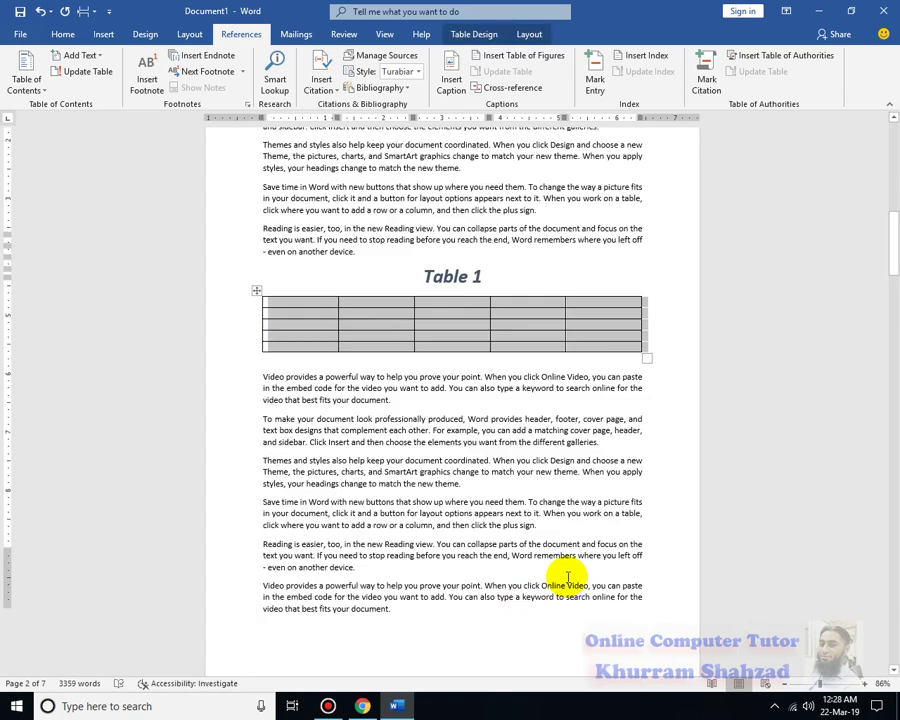
pyautogui.scroll(-17, 571, 576)
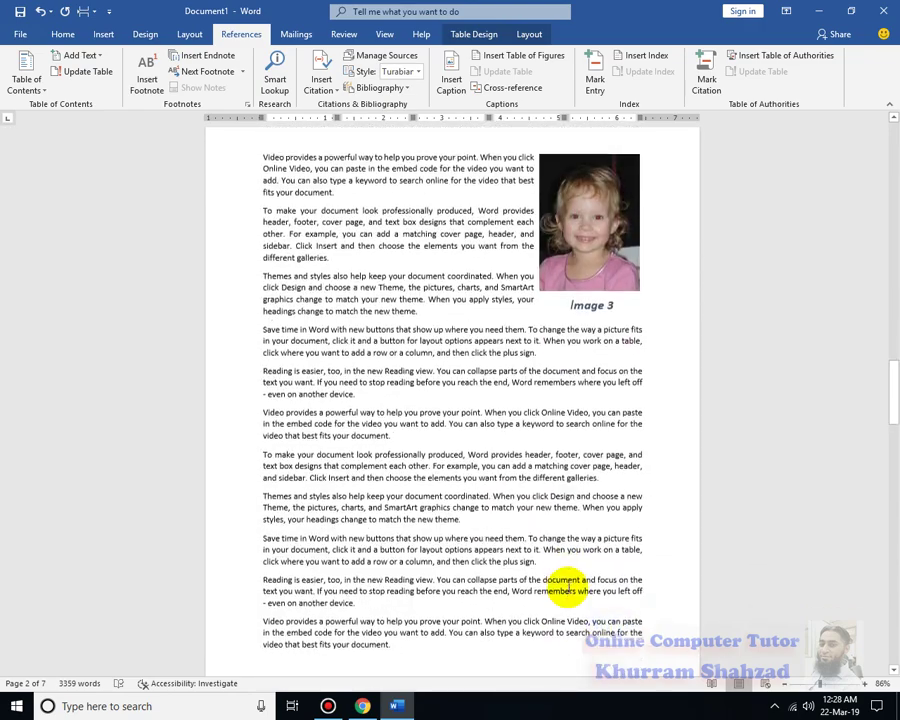
pyautogui.scroll(-20, 492, 580)
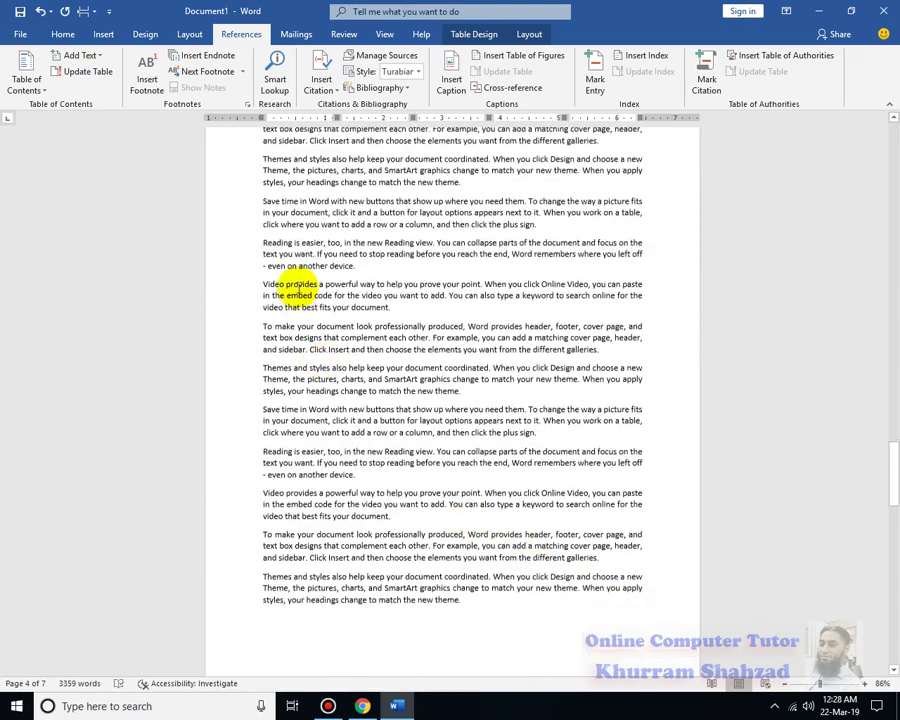
pyautogui.click(263, 200)
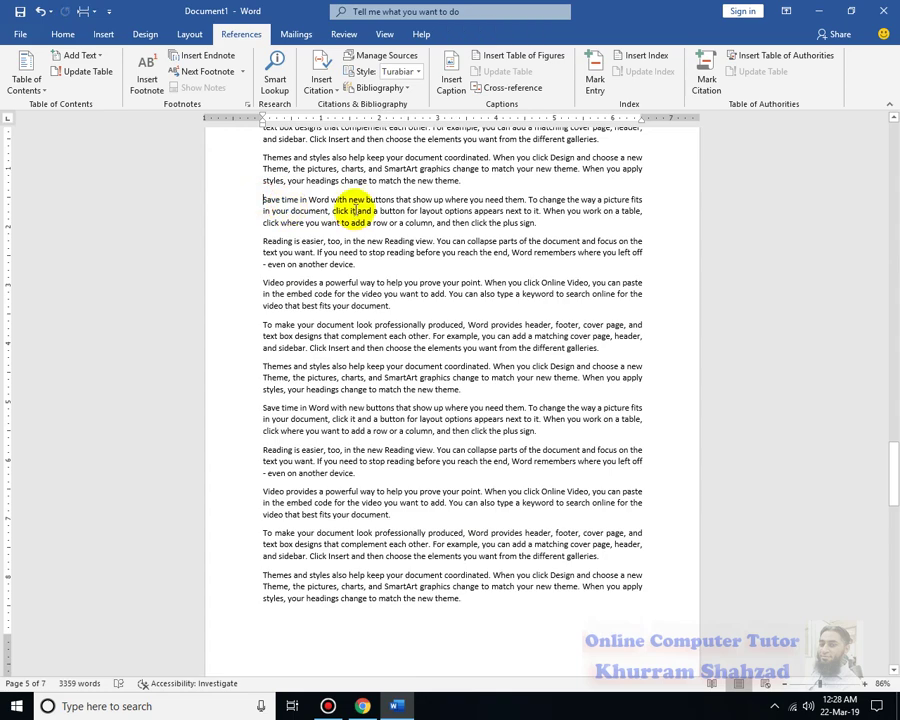
pyautogui.hotkey('ctrl', 'v')
# Try to insert the caption "Table 2" from within the paragraph above the pasted table, and undo the insertion
pyautogui.click(297, 203)
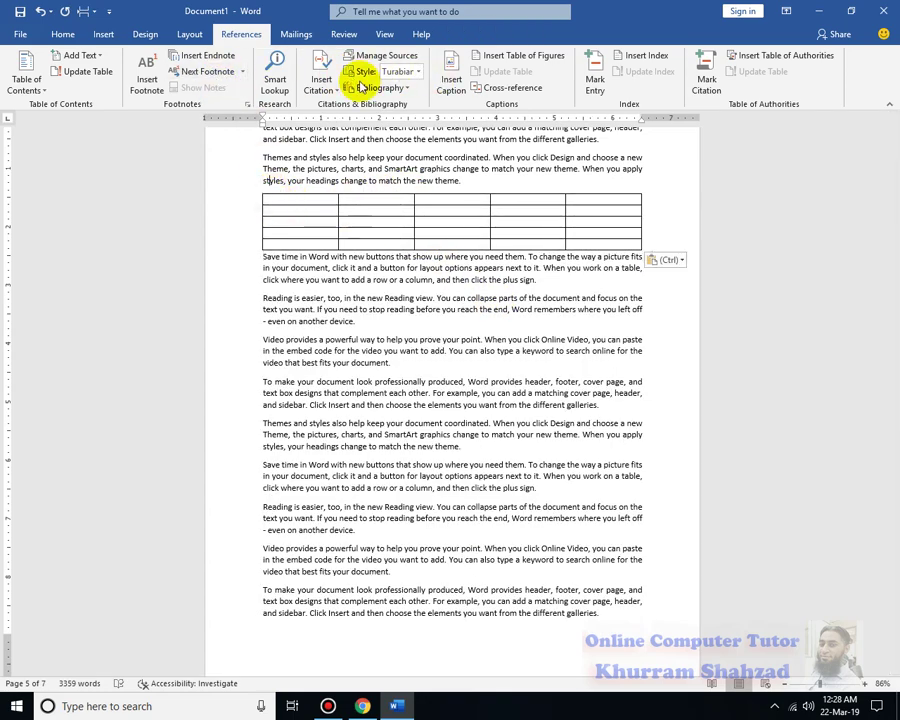
pyautogui.click(320, 72)
pyautogui.click(452, 72)
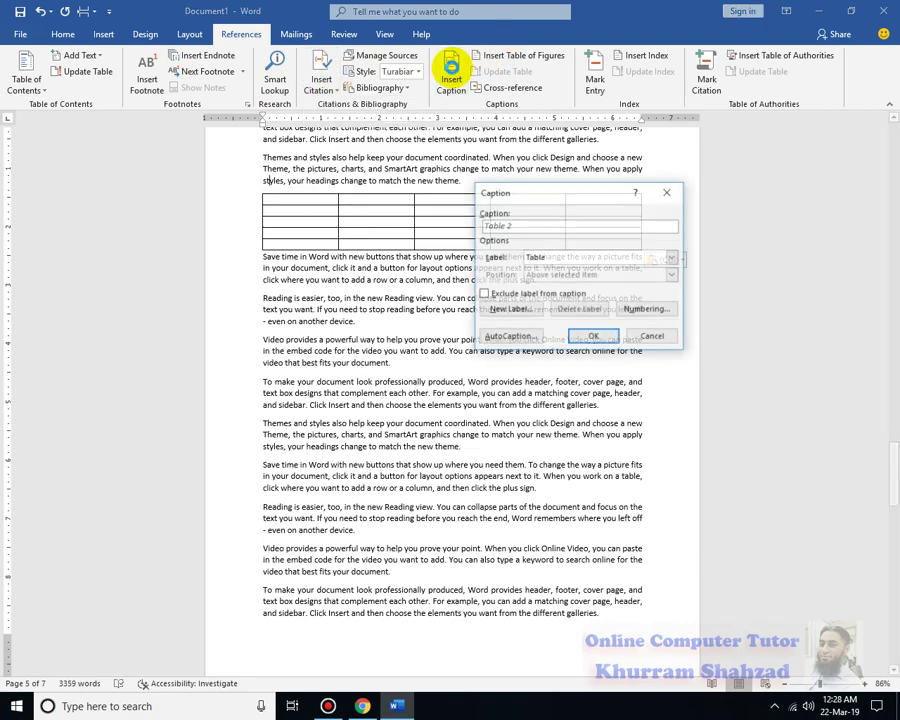
pyautogui.click(596, 337)
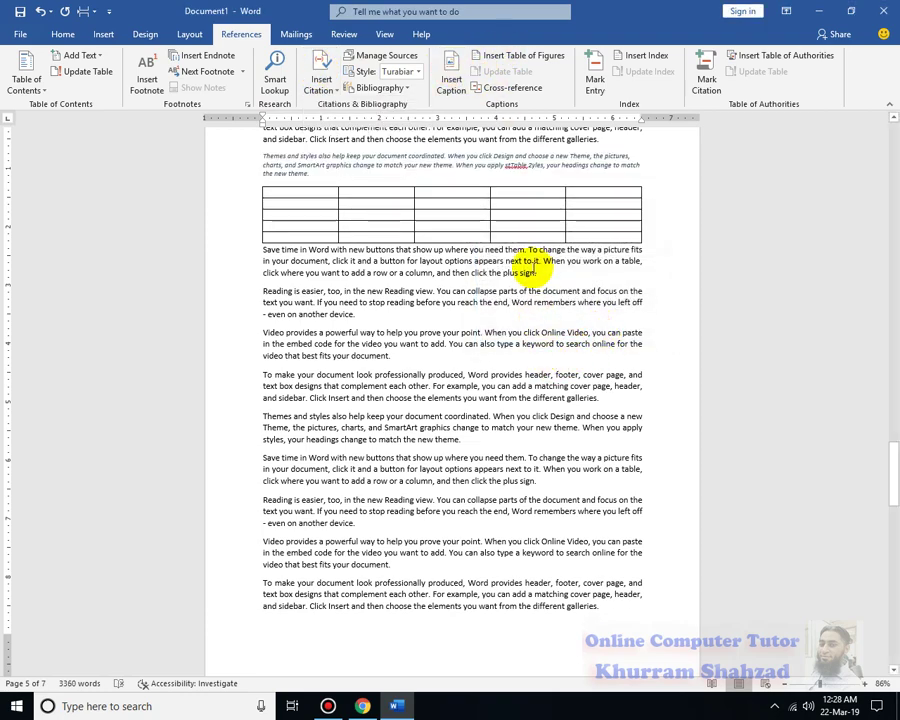
pyautogui.hotkey('ctrl', 'z')
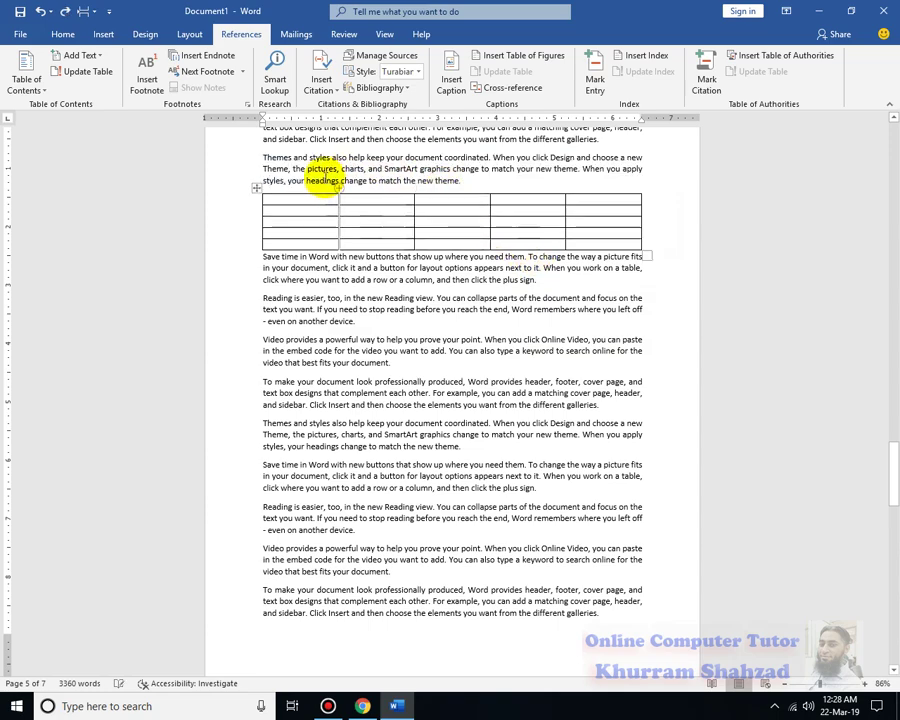
# Add an empty paragraph above the pasted table on the fifth page and insert the caption "Table 2" there
pyautogui.press('Return')
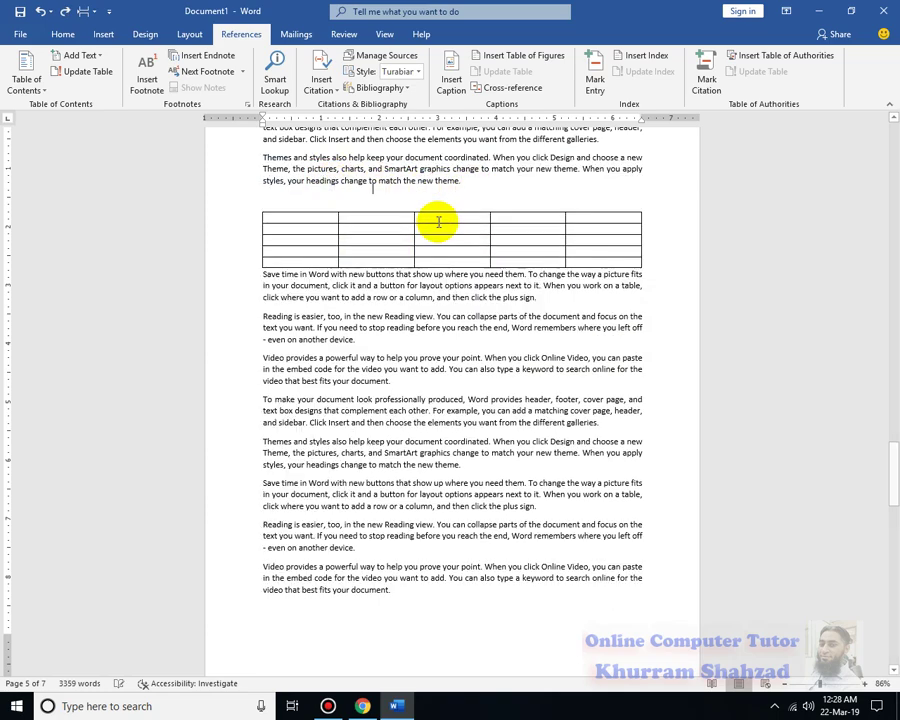
pyautogui.click(446, 82)
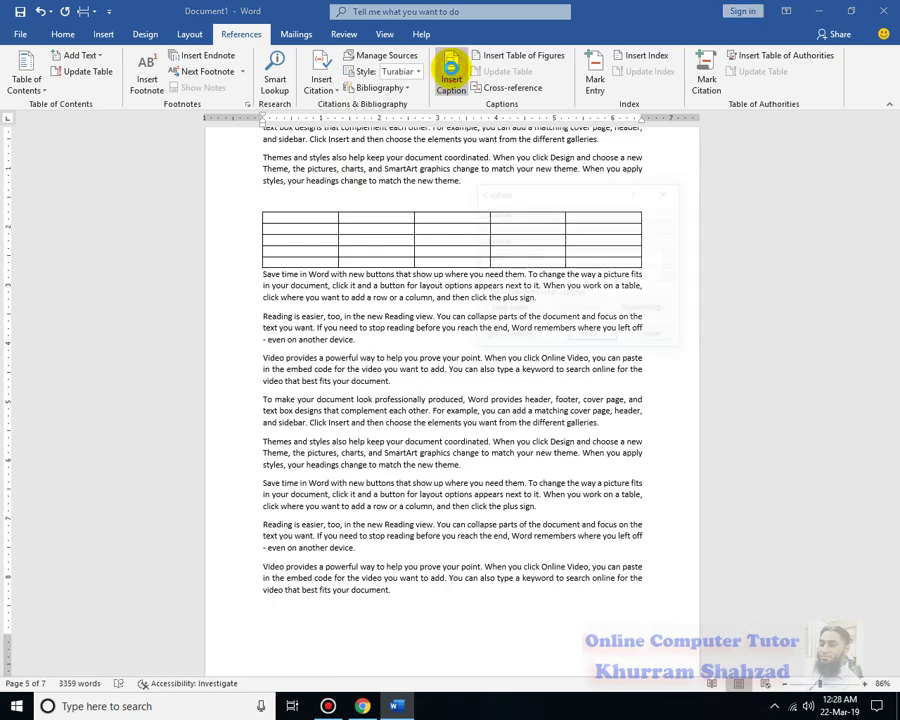
pyautogui.click(596, 336)
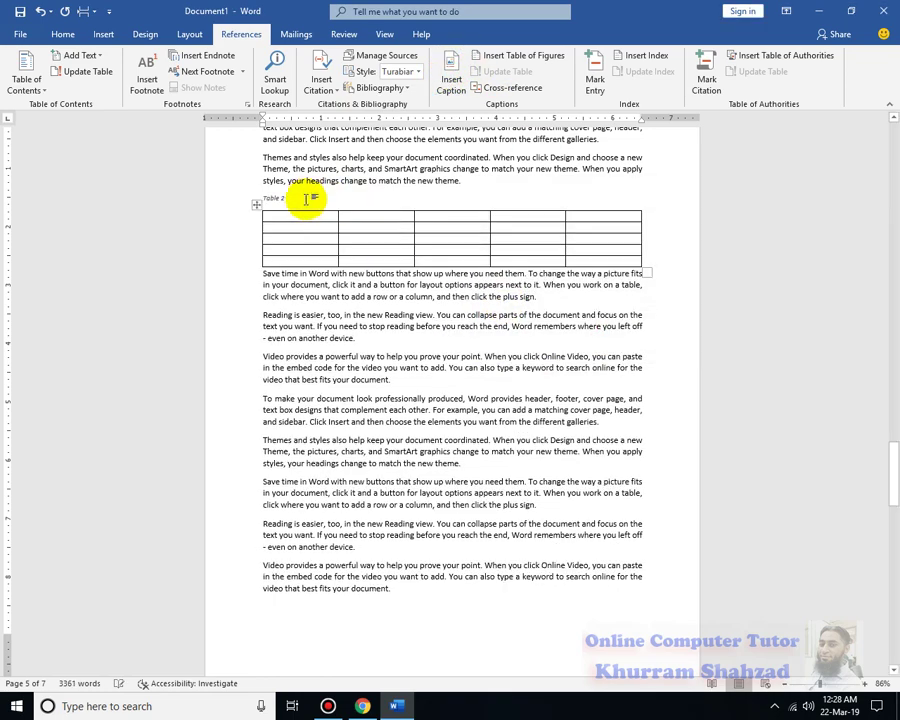
# Centre the "Table 2" caption, make it bold and enlarge its text
pyautogui.moveTo(300, 199); pyautogui.dragTo(272, 197)
pyautogui.hotkey('ctrl', 'e')
pyautogui.hotkey('ctrl', 'shift', '.')
pyautogui.hotkey('ctrl', 'shift', '.')
pyautogui.hotkey('ctrl', 'shift', '.')
pyautogui.hotkey('ctrl', 'shift', '.')
pyautogui.hotkey('ctrl', 'shift', '.')
pyautogui.hotkey('ctrl', 'shift', '.')
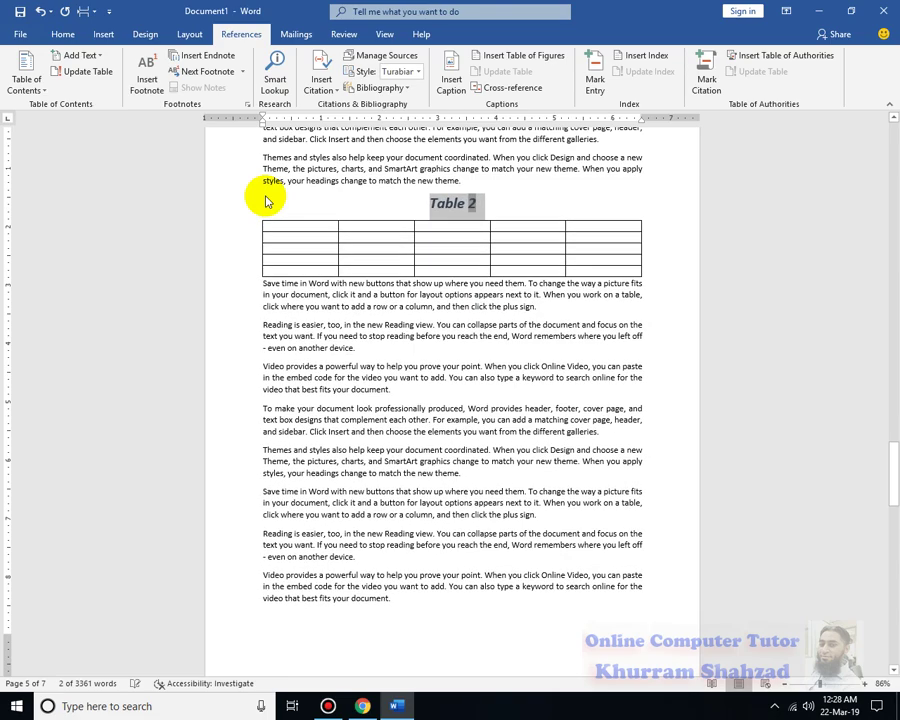
pyautogui.click(492, 390)
# Insert a page break before the document's first paragraph and place the cursor on the blank first page
pyautogui.scroll(10, 492, 390)
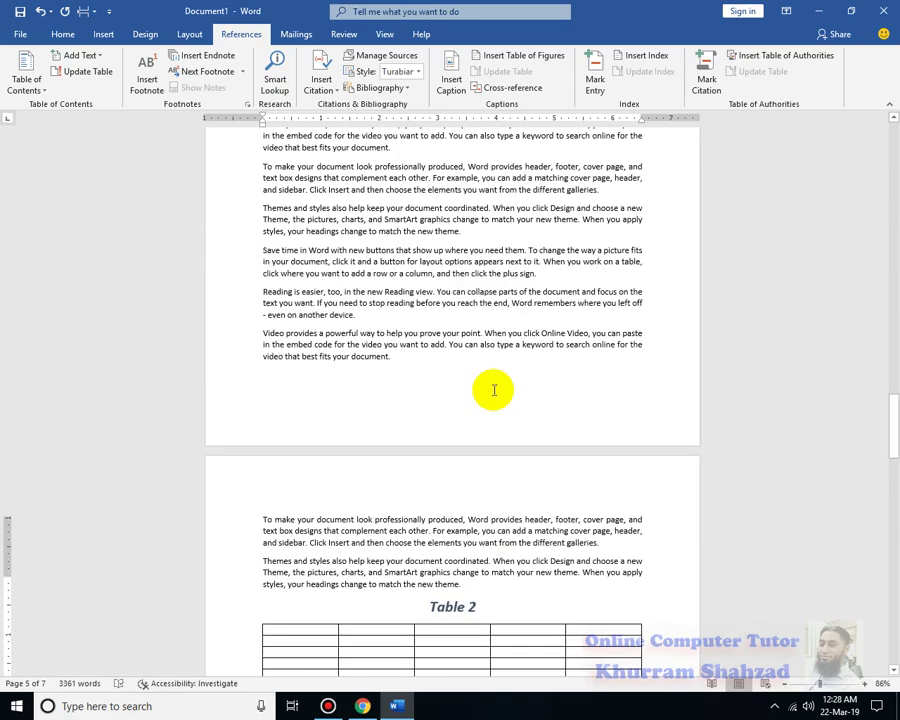
pyautogui.scroll(20, 492, 390)
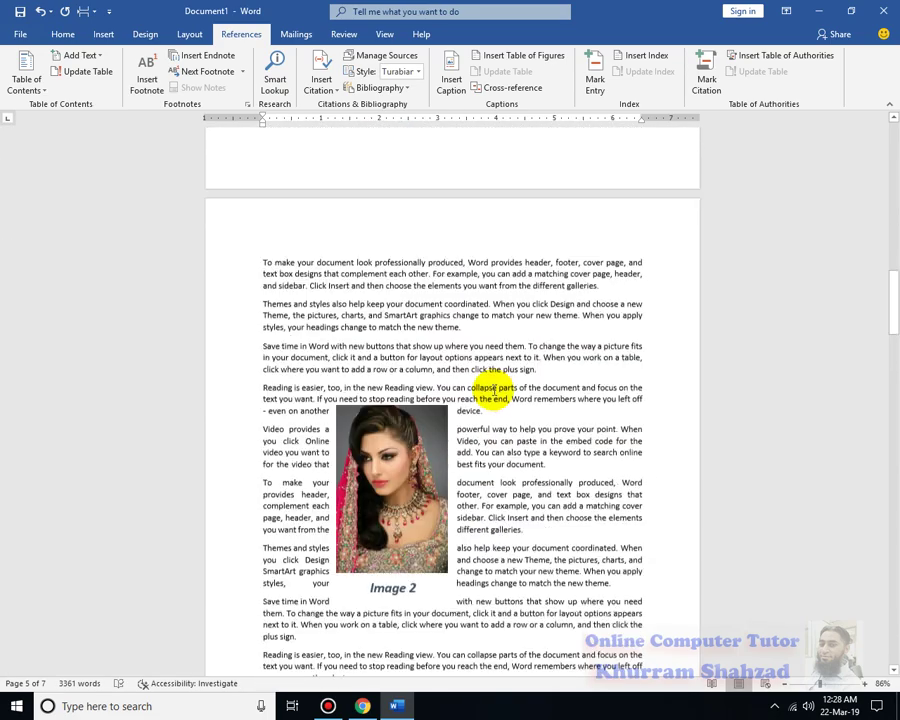
pyautogui.scroll(15, 492, 390)
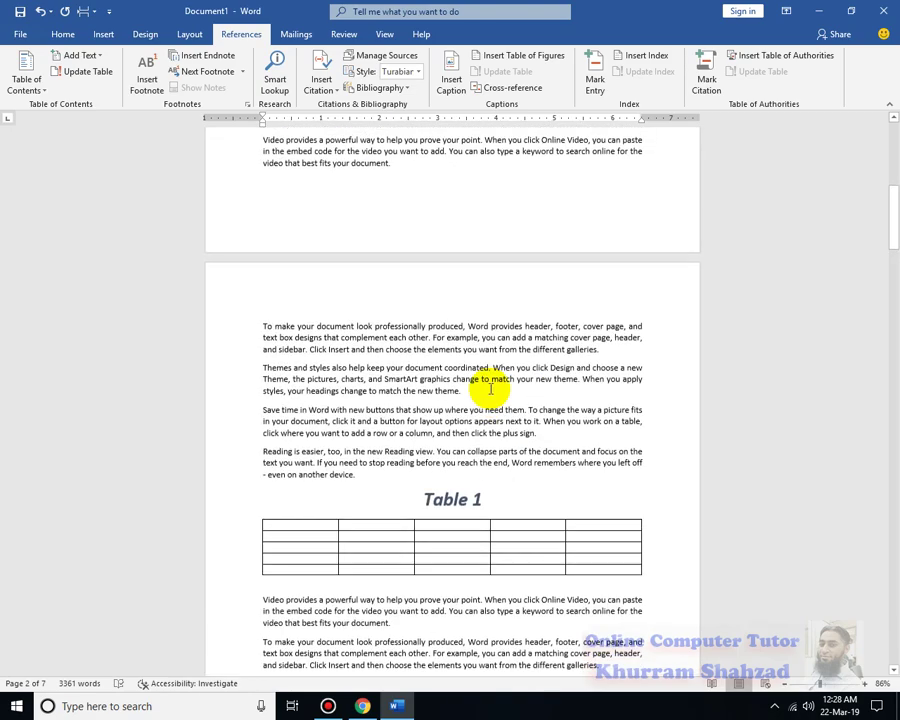
pyautogui.scroll(3, 490, 390)
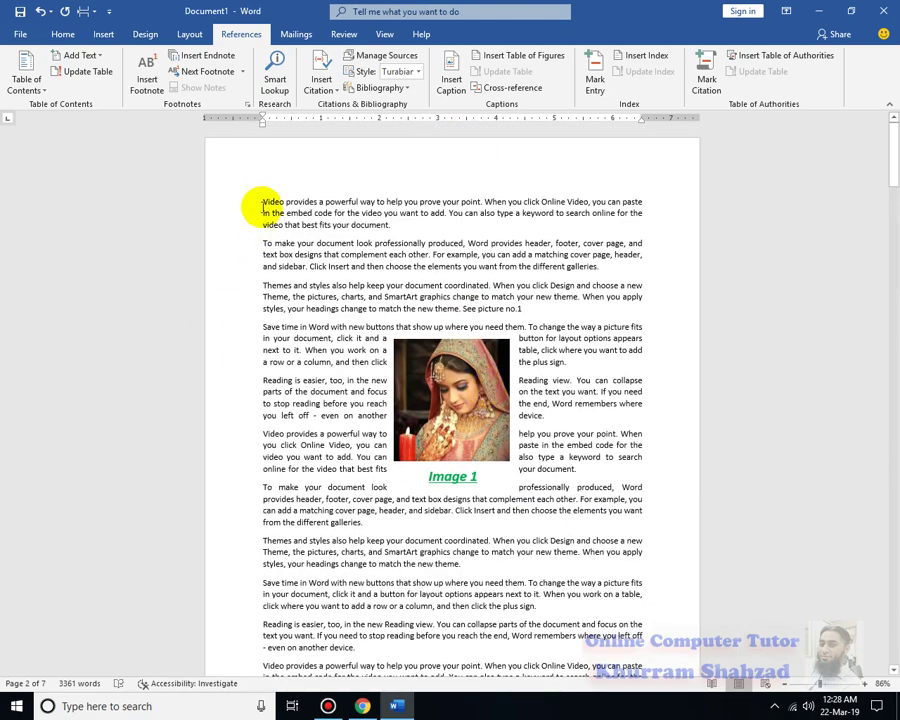
pyautogui.click(262, 202)
pyautogui.hotkey('ctrl', 'Return')
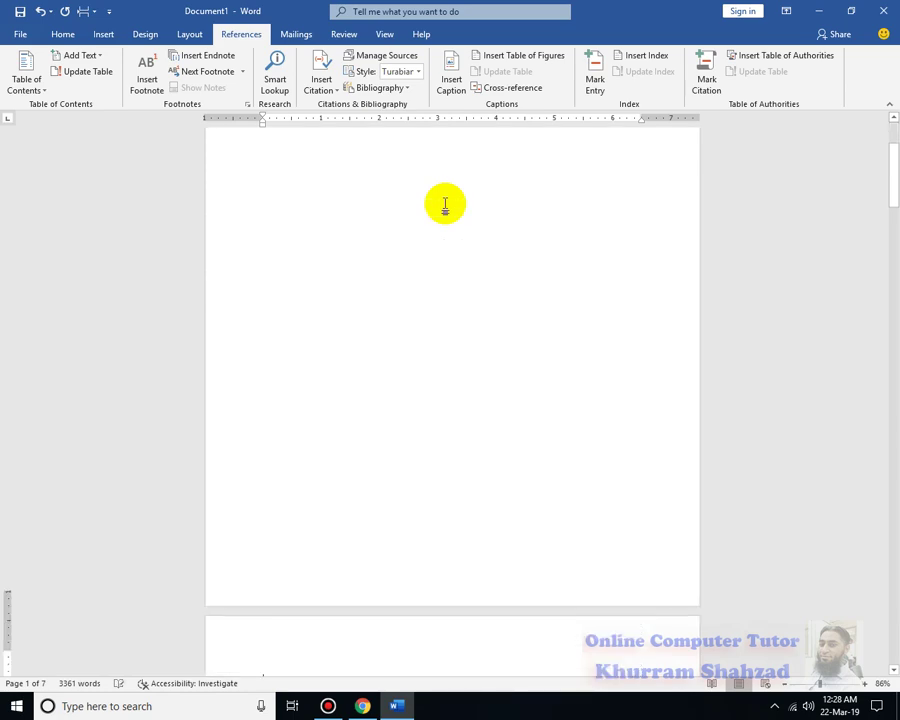
pyautogui.scroll(-12, 340, 422)
pyautogui.scroll(2, 505, 433)
pyautogui.scroll(8, 505, 433)
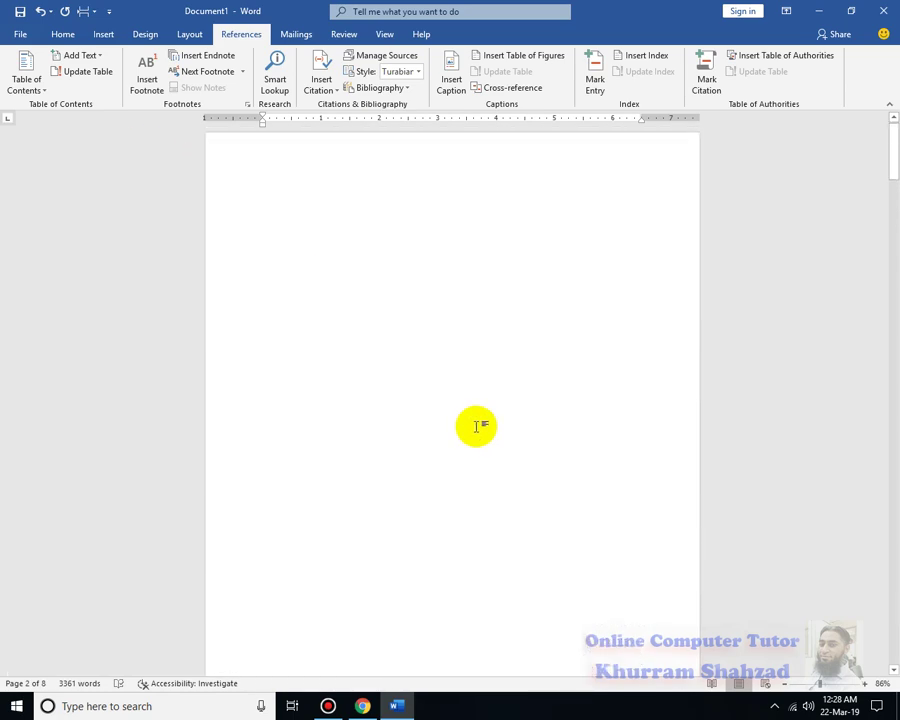
pyautogui.click(304, 195)
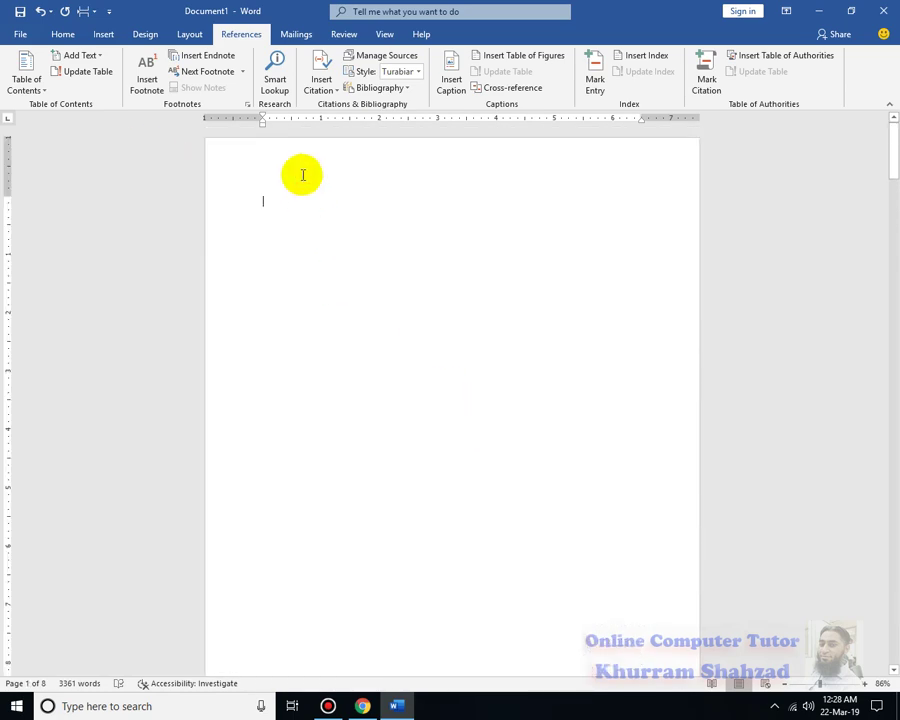
# Set up a table of figures for the Table caption label with an underline tab leader and the Distinctive format
pyautogui.click(515, 58)
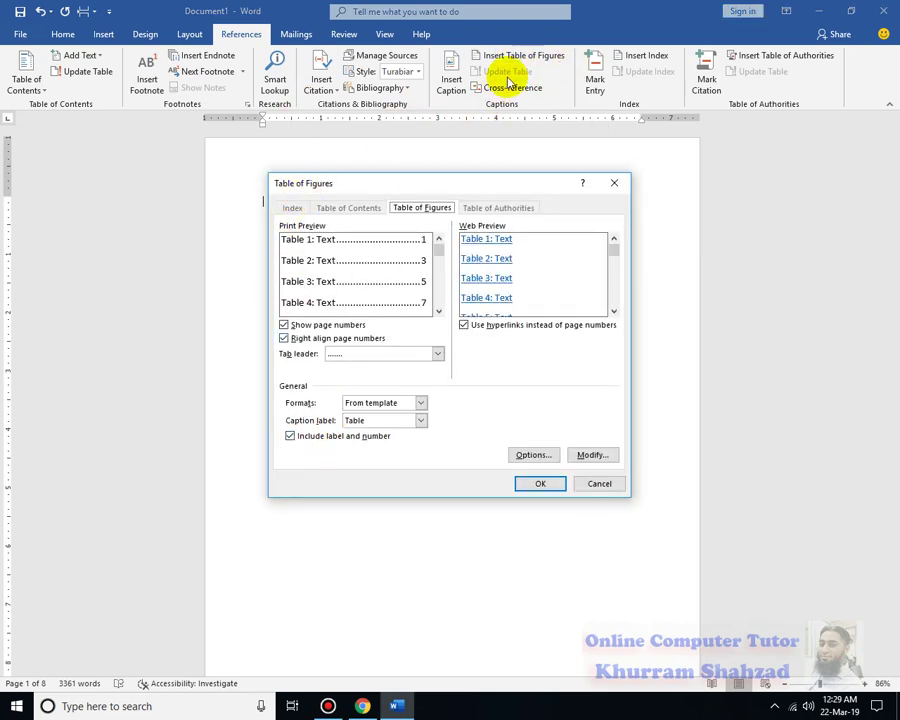
pyautogui.click(406, 272)
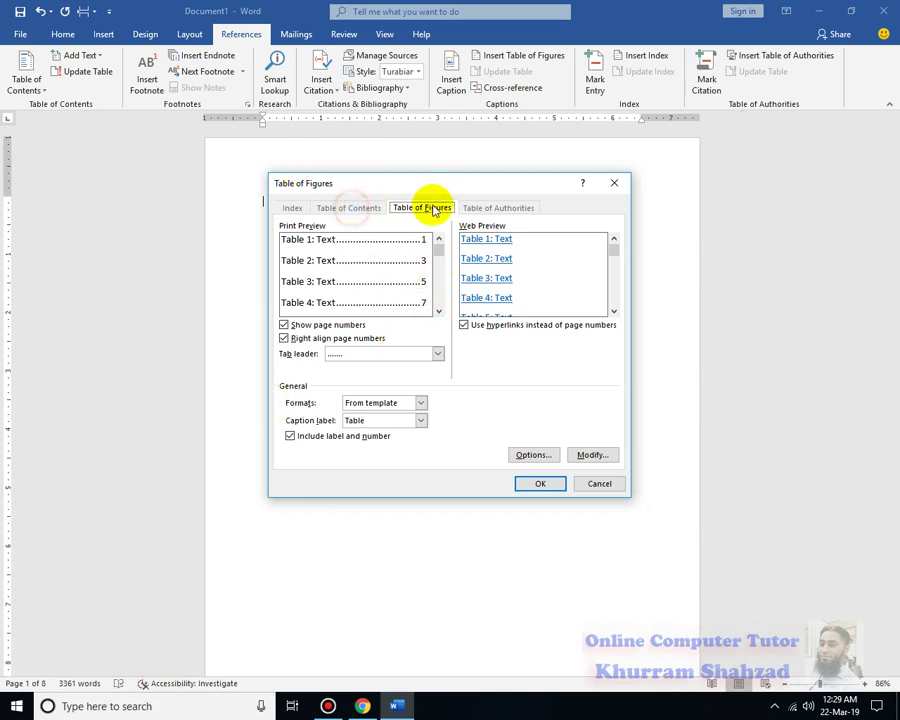
pyautogui.click(437, 353)
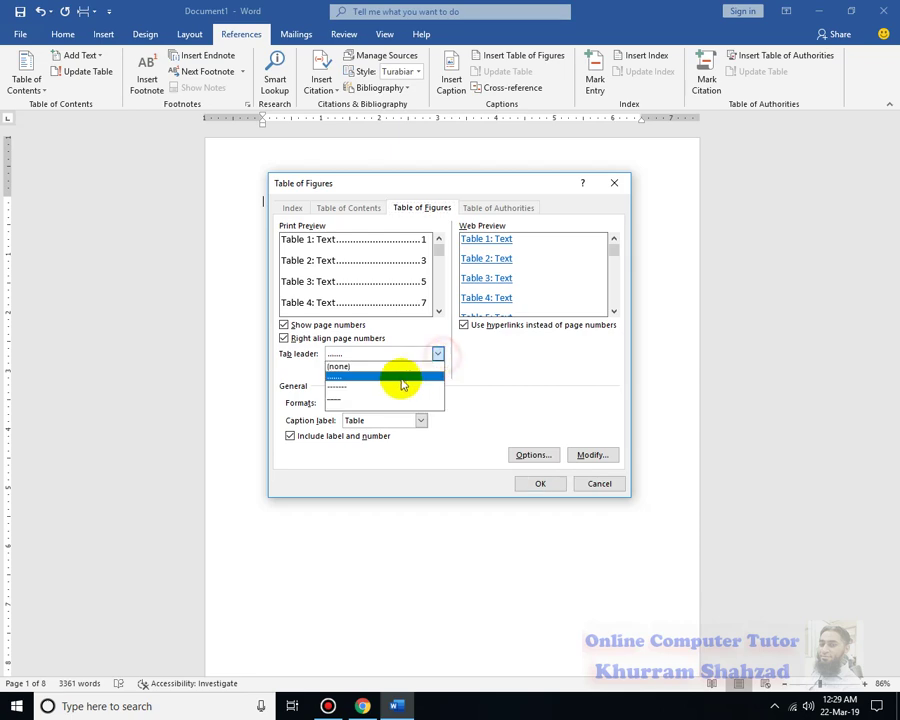
pyautogui.click(392, 395)
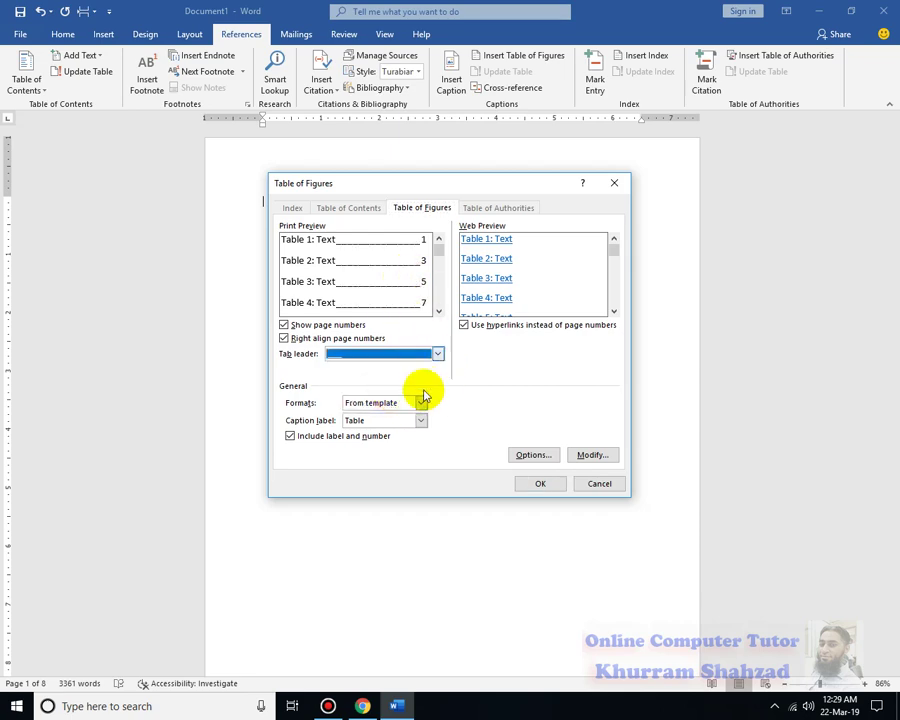
pyautogui.click(373, 401)
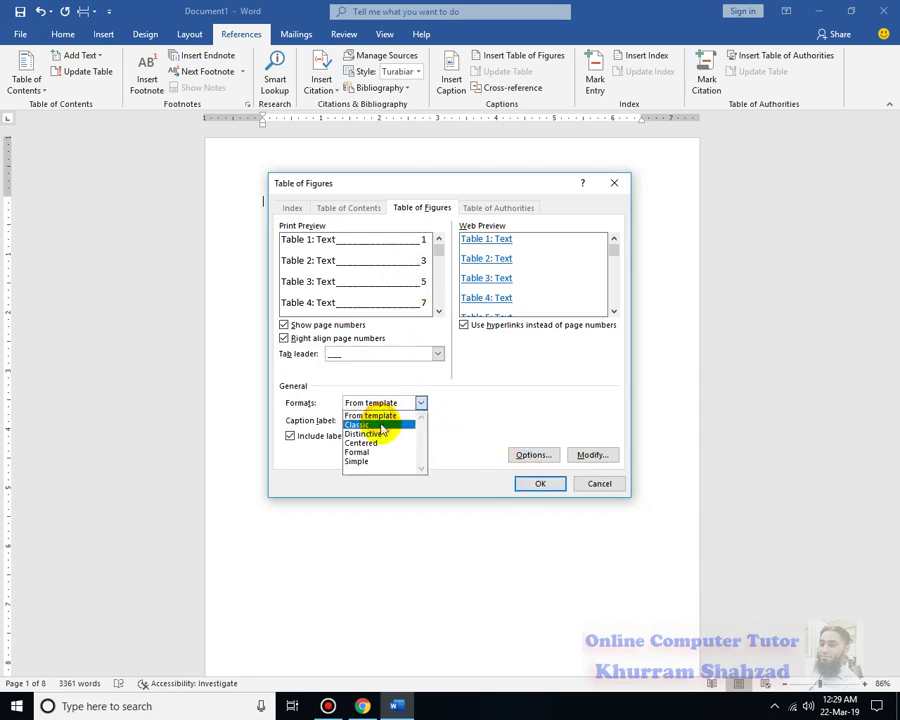
pyautogui.click(381, 428)
pyautogui.click(420, 402)
pyautogui.click(397, 436)
pyautogui.click(418, 402)
pyautogui.click(490, 391)
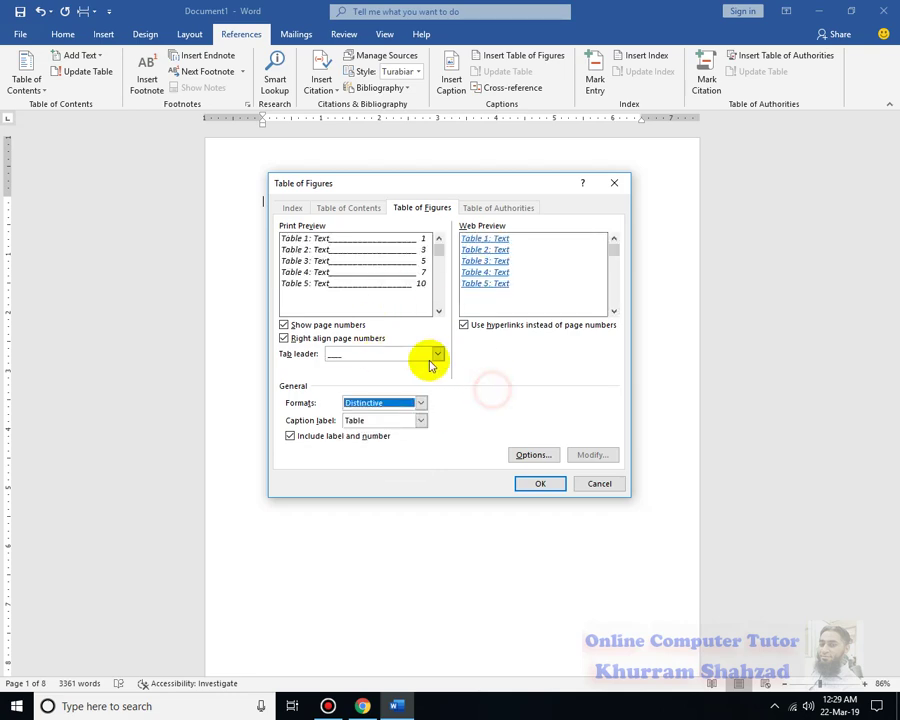
# Try to insert the table of figures built from the Balloon Text style with table entry fields enabled and identifier F
pyautogui.click(537, 456)
pyautogui.click(428, 322)
pyautogui.click(455, 343)
pyautogui.click(468, 323)
pyautogui.click(447, 350)
pyautogui.click(432, 325)
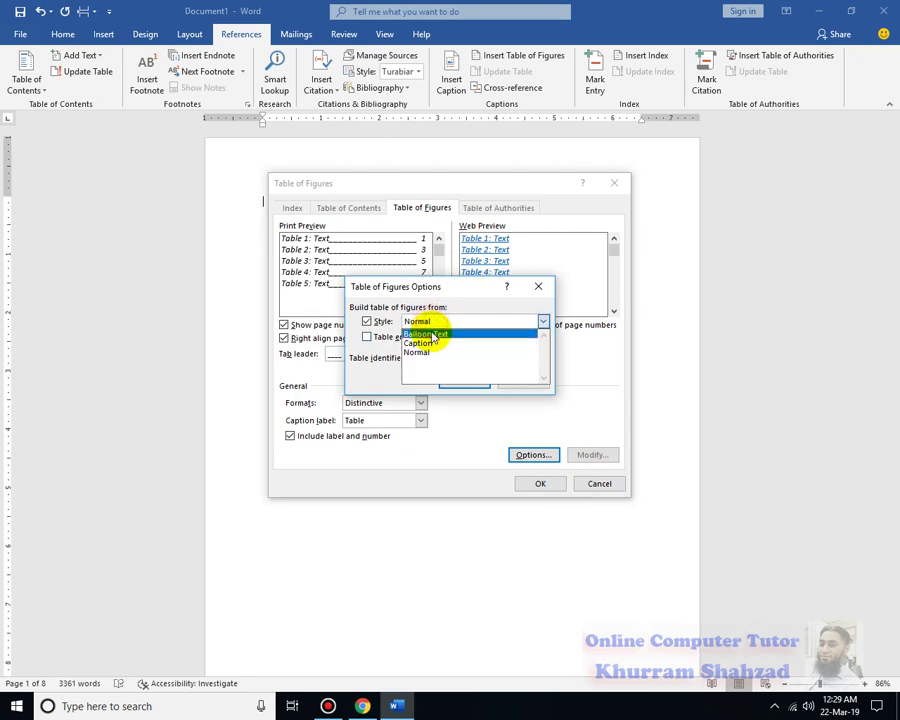
pyautogui.click(434, 331)
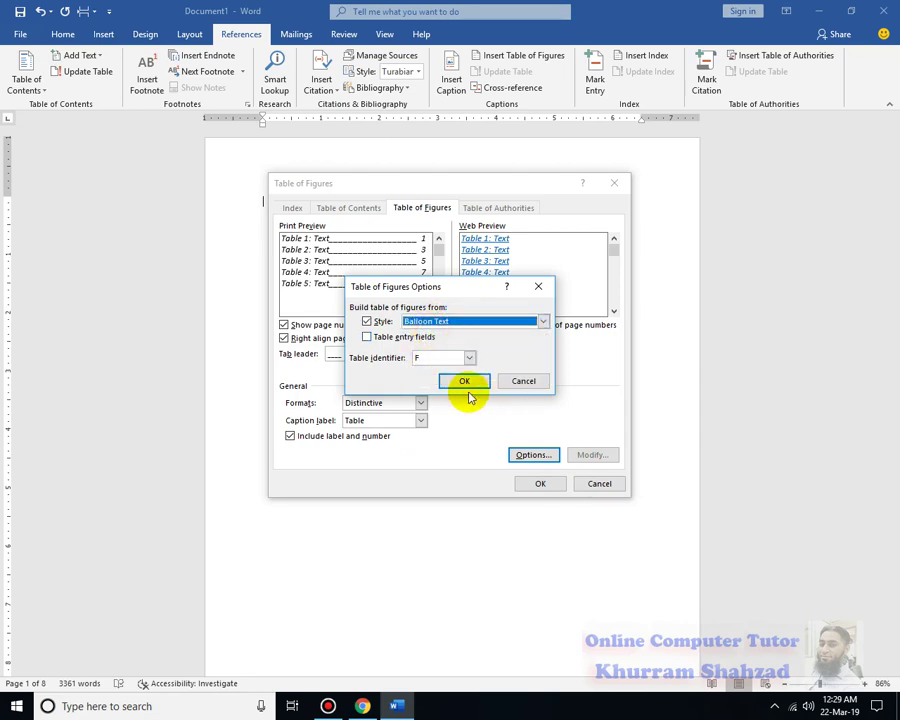
pyautogui.click(367, 337)
pyautogui.click(469, 357)
pyautogui.click(499, 357)
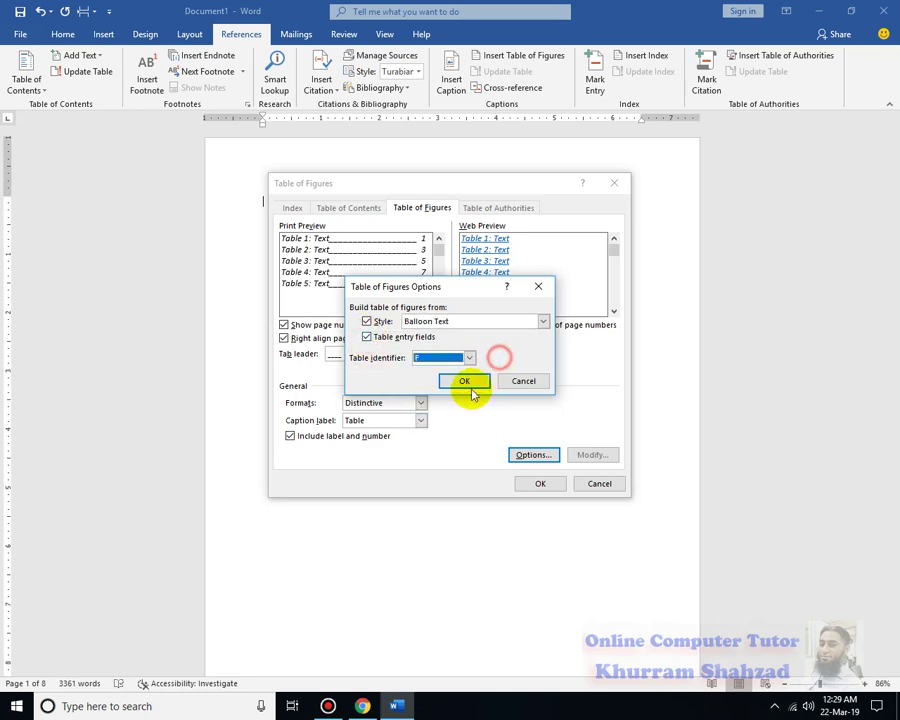
pyautogui.click(465, 382)
pyautogui.click(543, 484)
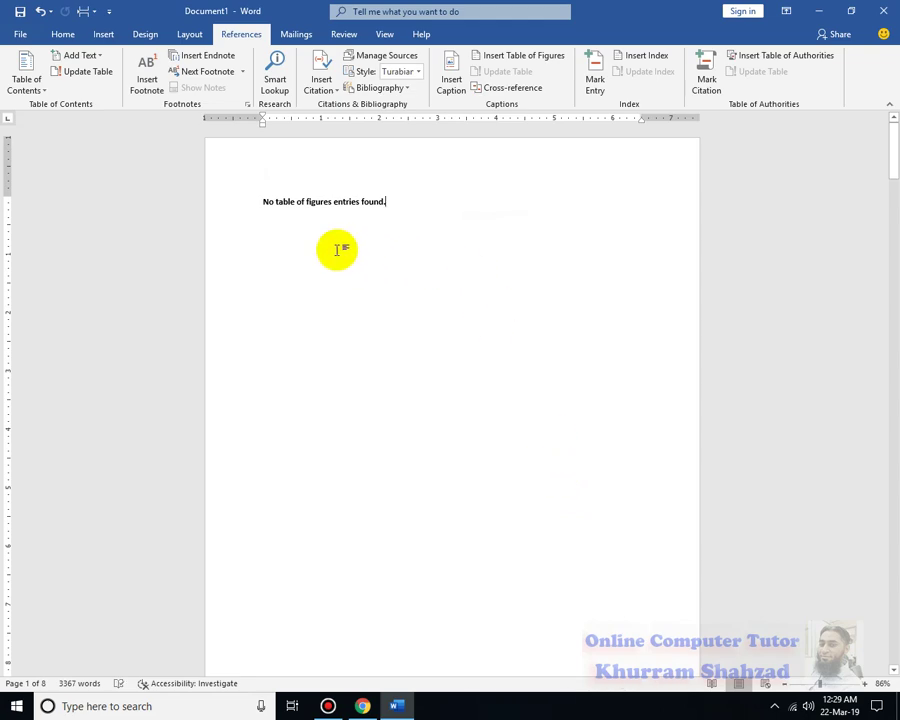
# Insert a table of figures listing the Table captions in the Distinctive format with an underline leader, and undo the insertion
pyautogui.click(519, 55)
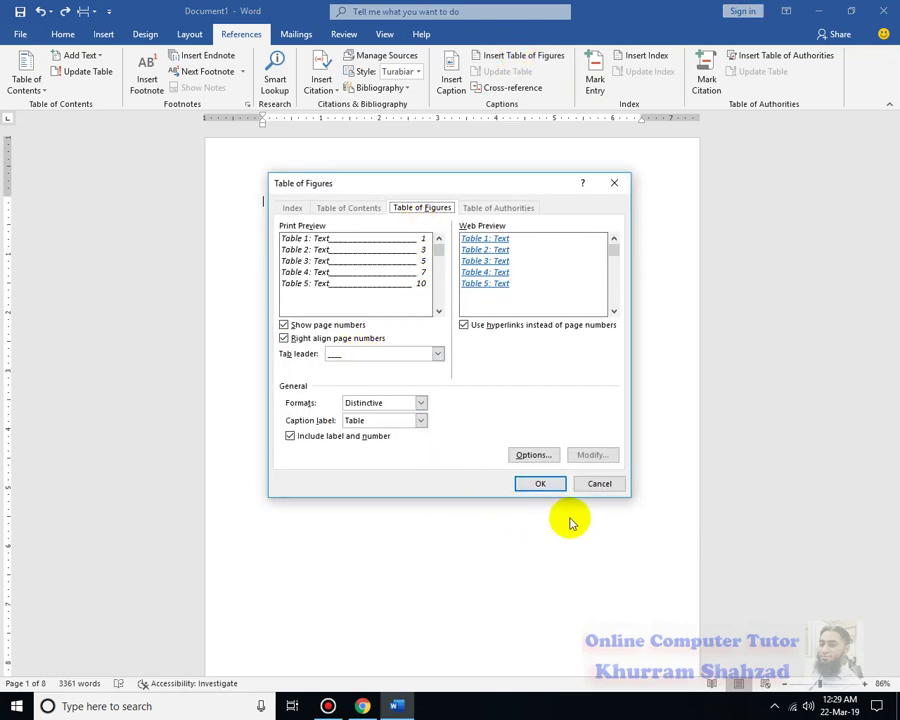
pyautogui.click(530, 455)
pyautogui.click(463, 380)
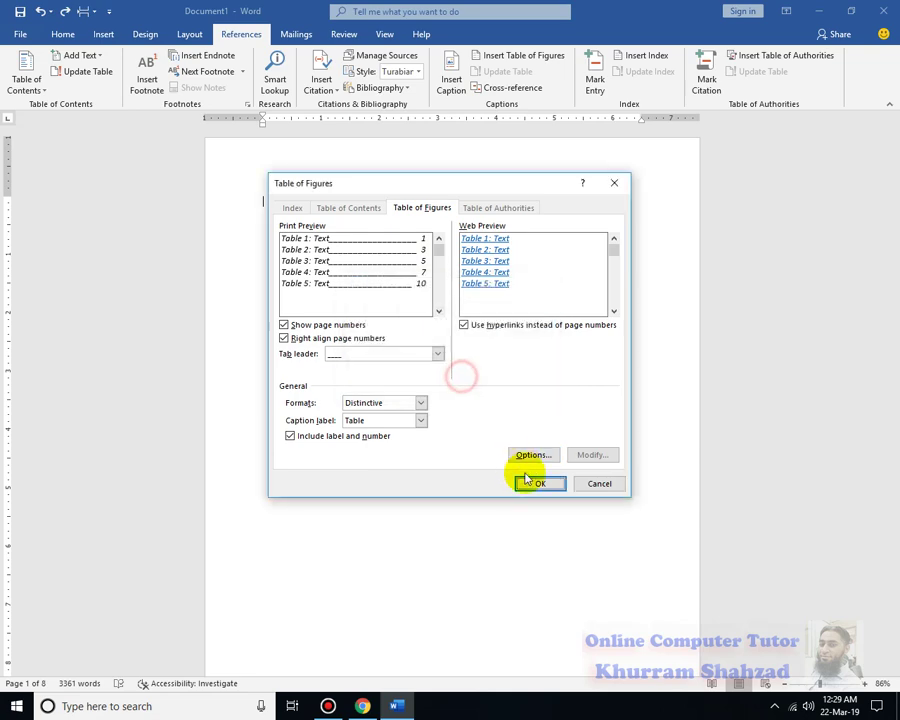
pyautogui.click(541, 483)
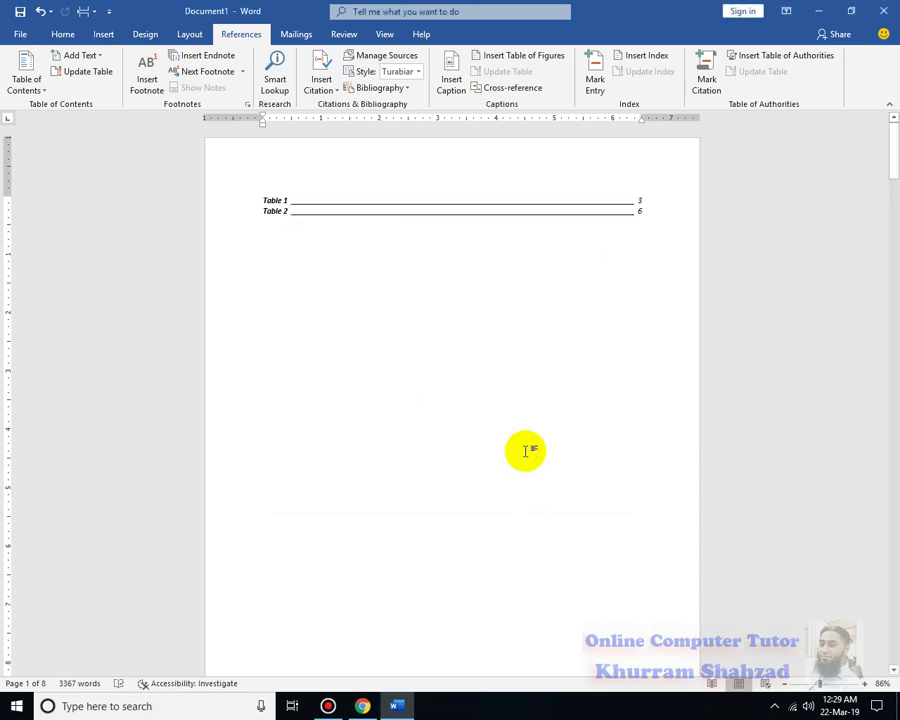
pyautogui.click(290, 204)
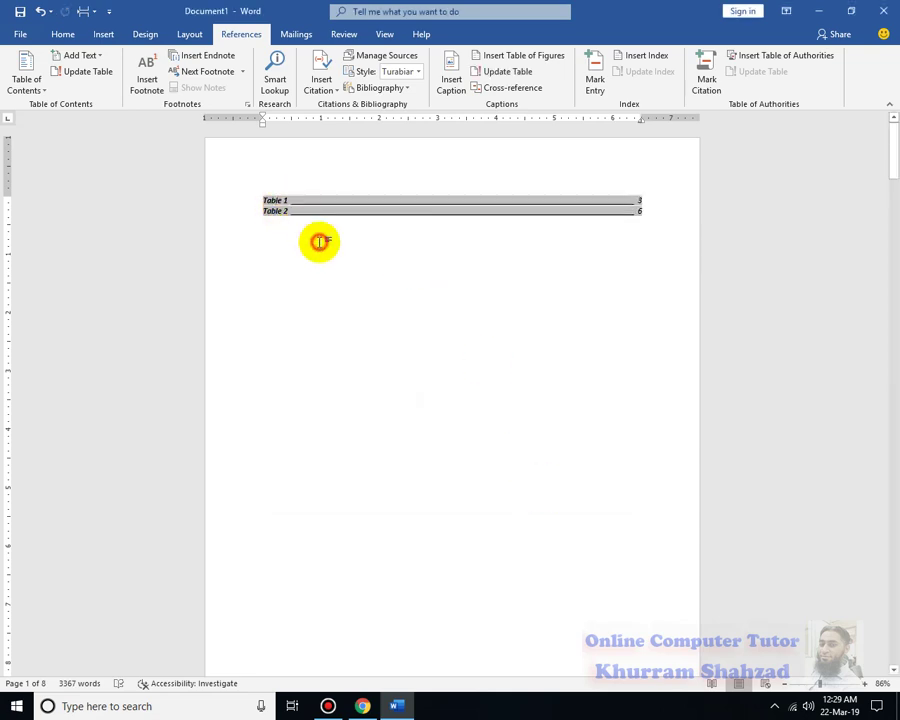
pyautogui.click(320, 241)
pyautogui.hotkey('ctrl', 'z')
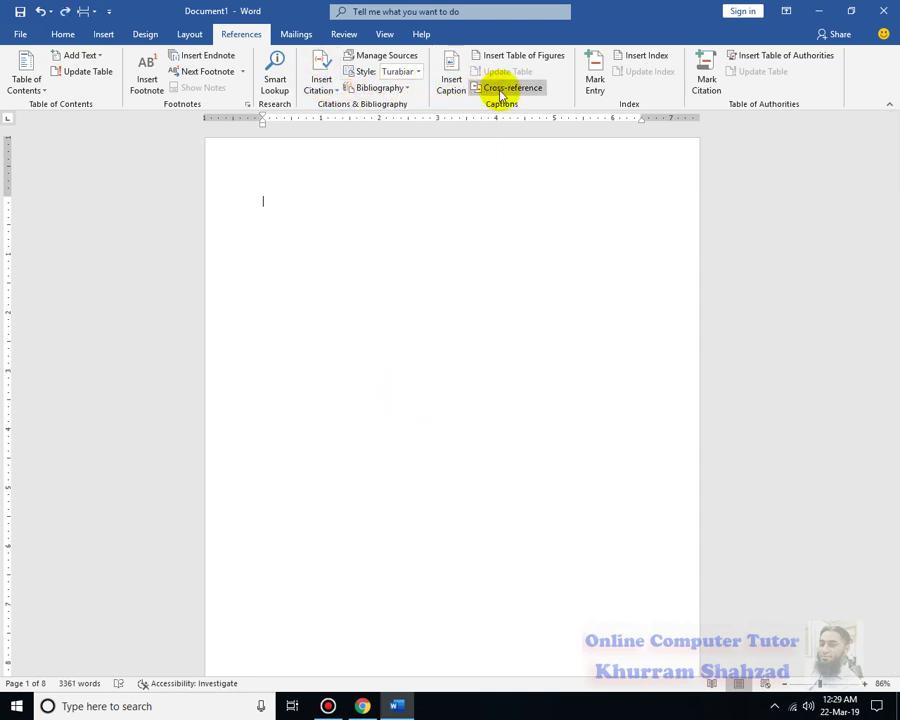
# Reopen the table of figures settings and toggle the use of hyperlinks instead of page numbers off and on again
pyautogui.click(514, 57)
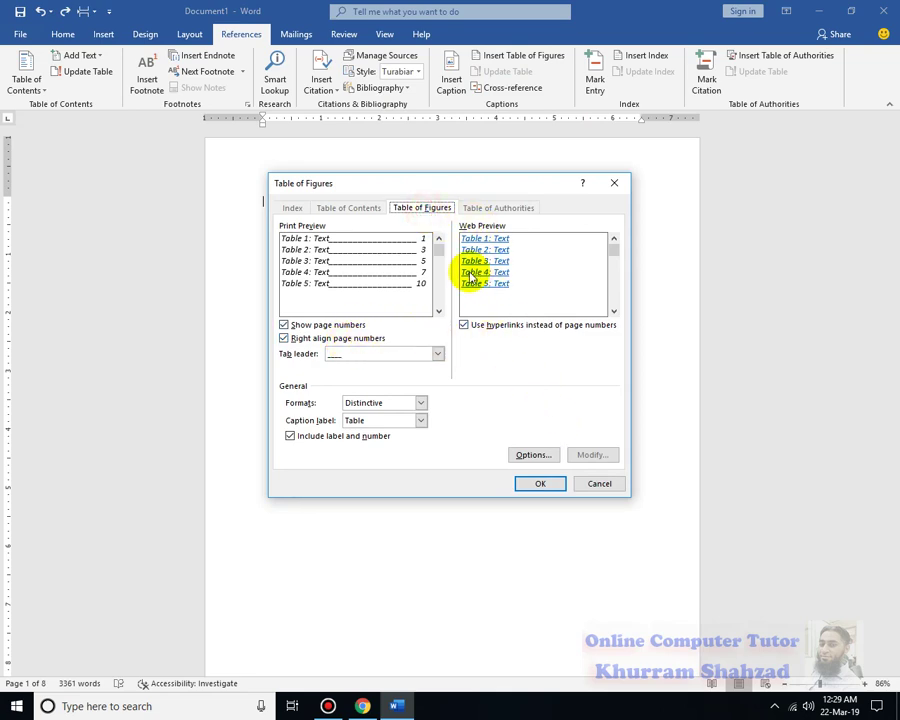
pyautogui.click(466, 325)
pyautogui.click(466, 325)
pyautogui.click(463, 326)
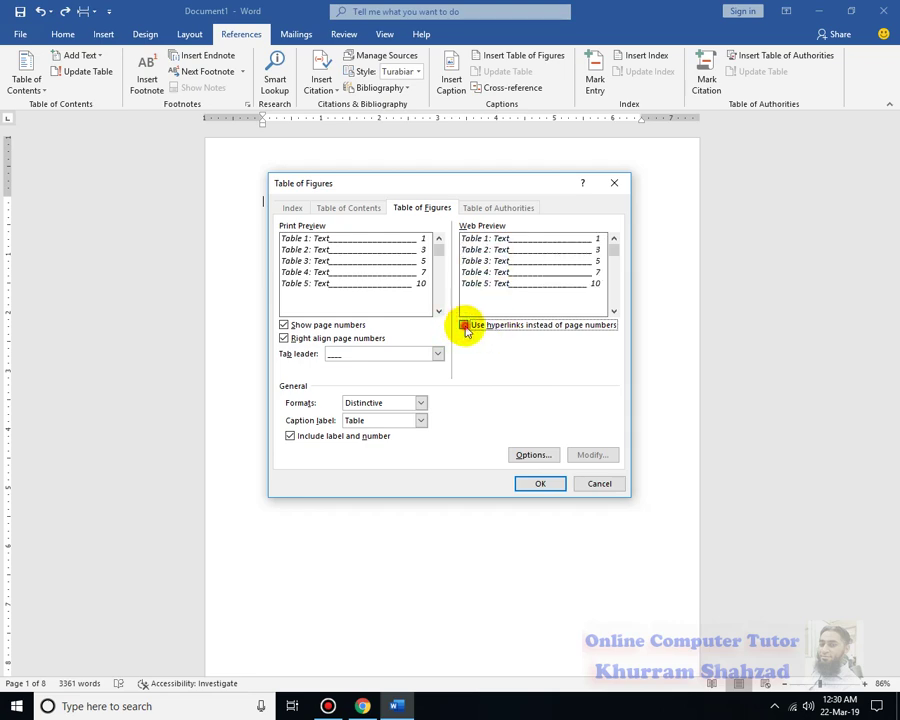
pyautogui.click(464, 326)
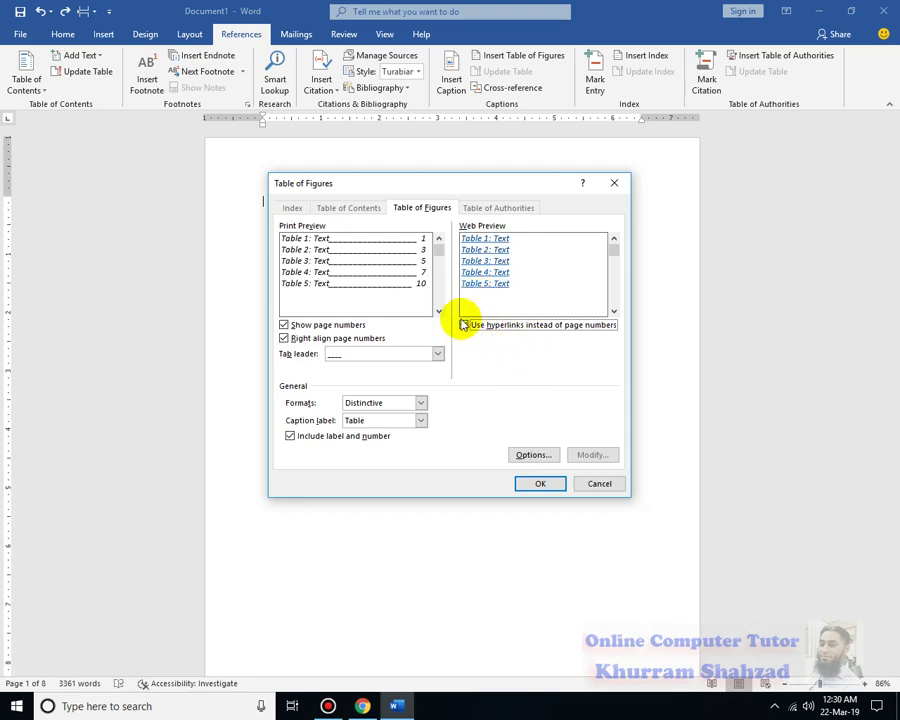
# Try to insert a table of figures using the From template format, the Figure caption label and the Table of Figures style
pyautogui.click(418, 402)
pyautogui.click(460, 414)
pyautogui.click(421, 408)
pyautogui.click(380, 415)
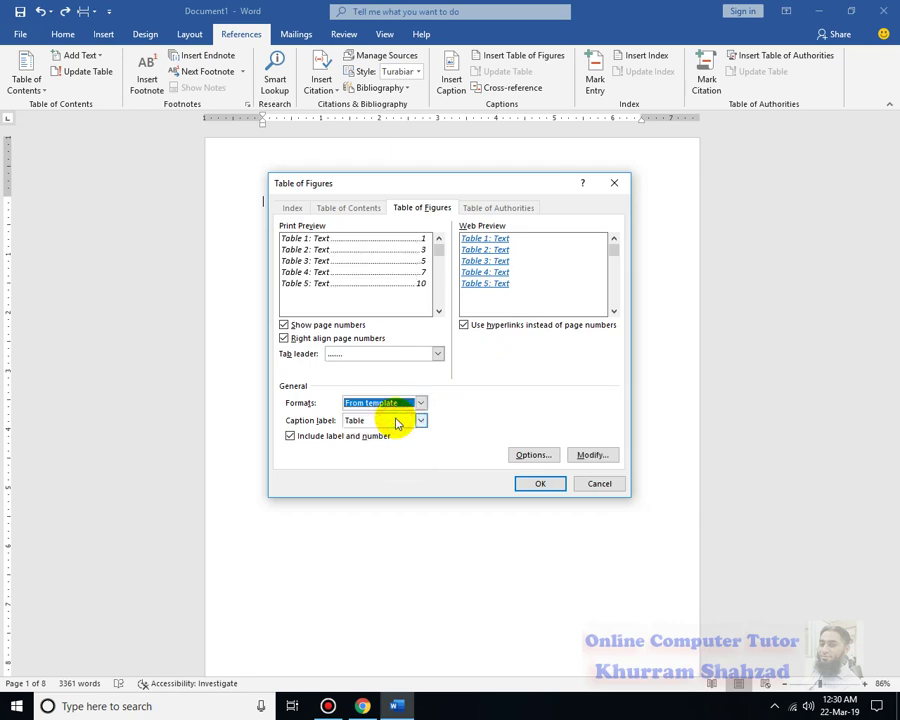
pyautogui.click(420, 420)
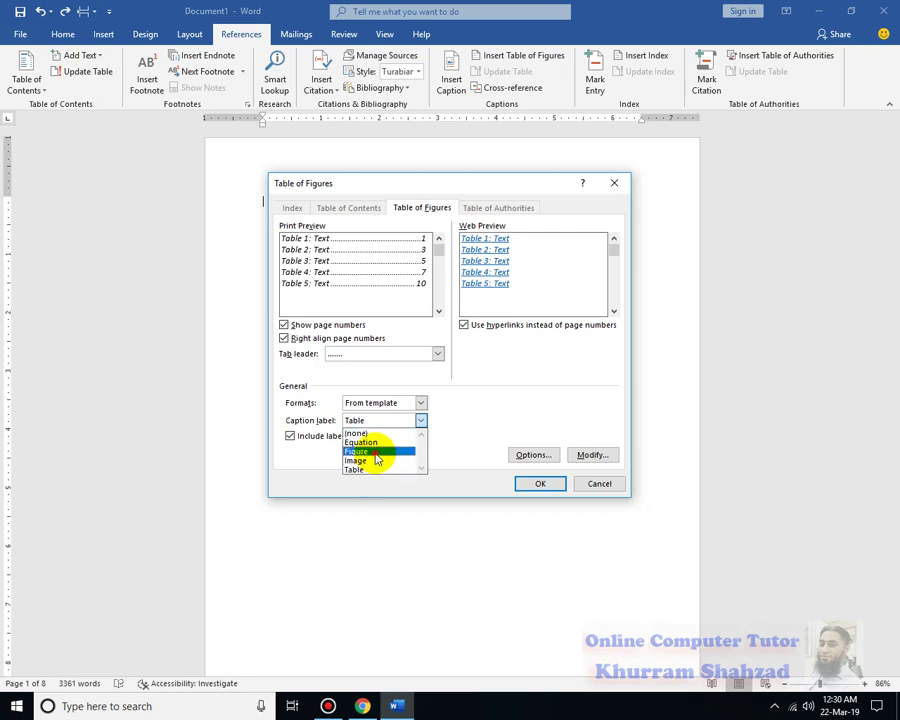
pyautogui.click(374, 452)
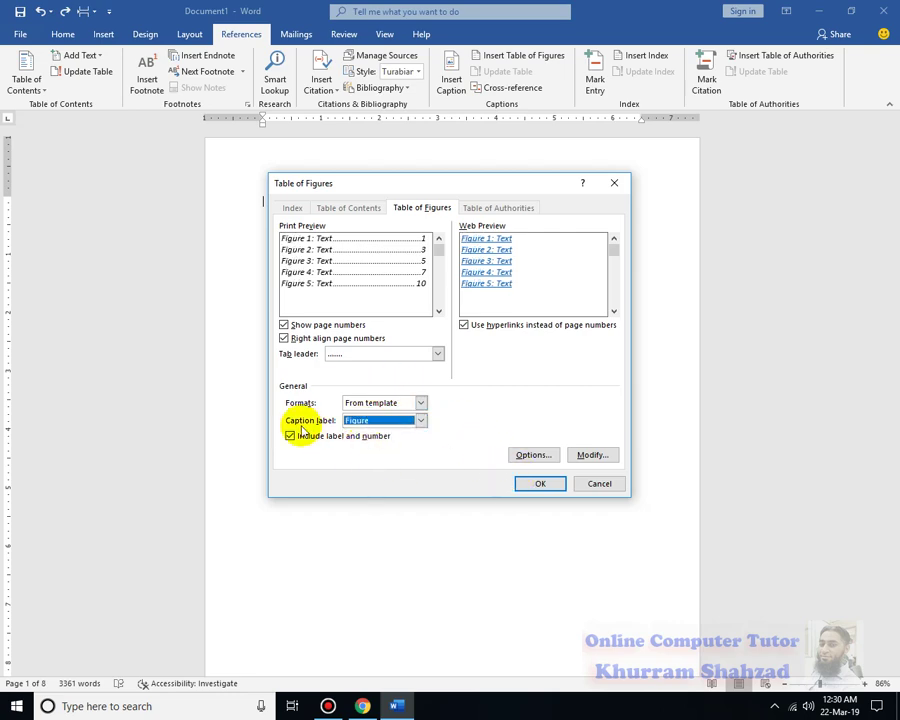
pyautogui.click(585, 457)
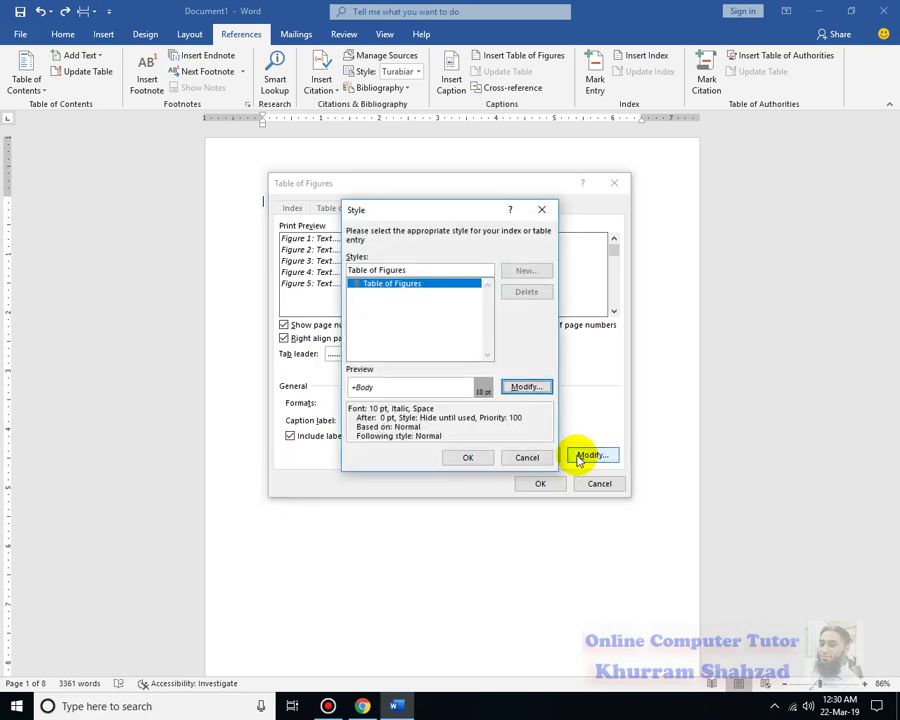
pyautogui.click(474, 457)
pyautogui.click(532, 483)
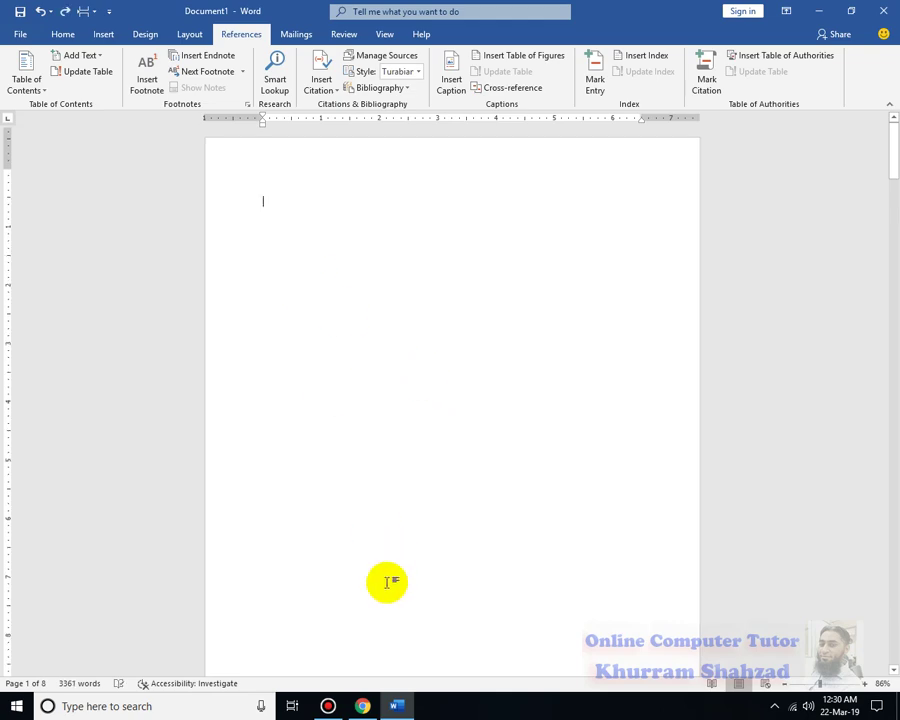
pyautogui.scroll(-8, 400, 600)
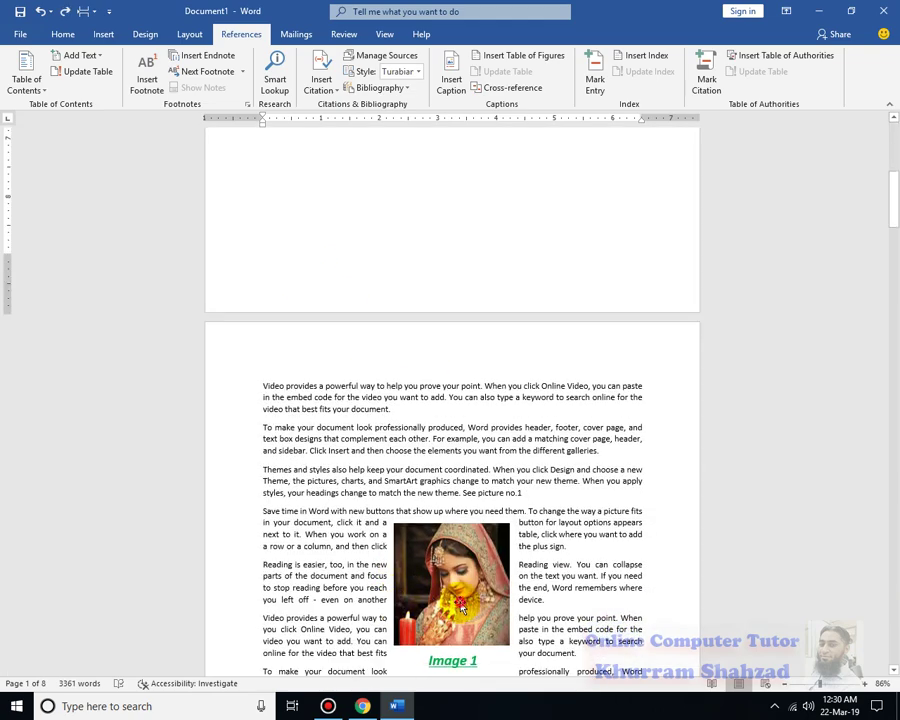
# Insert a table of figures for the Image caption label at the start of the blank first page
pyautogui.click(461, 607)
pyautogui.scroll(10, 268, 330)
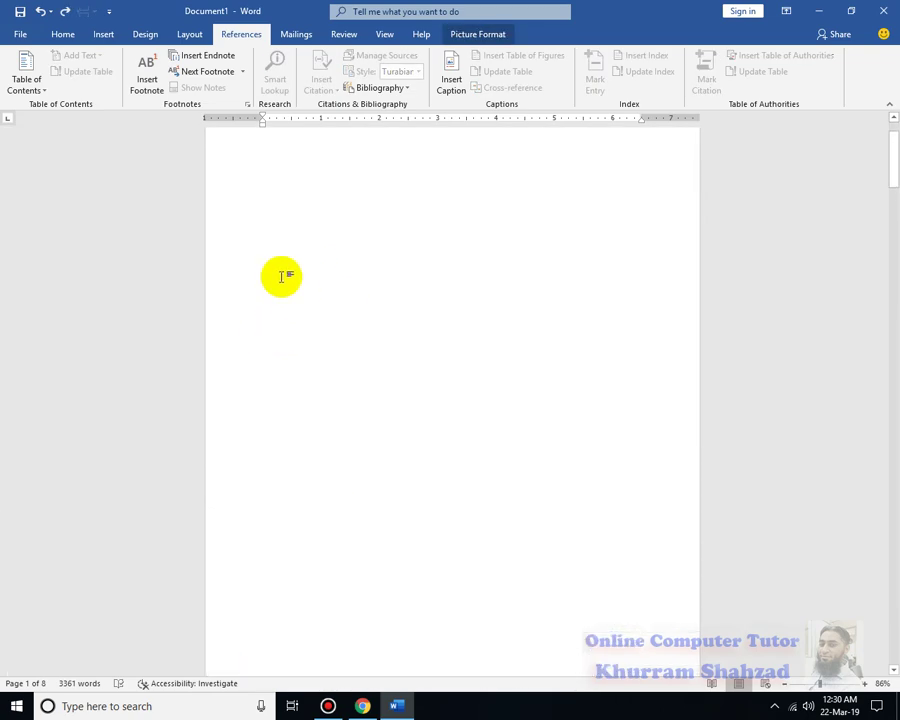
pyautogui.click(283, 188)
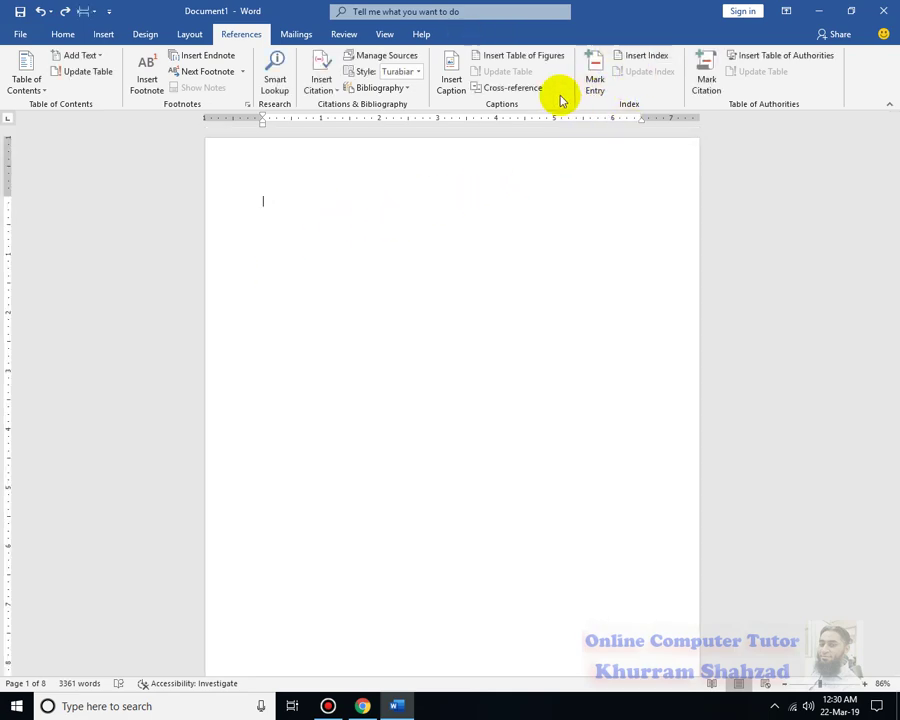
pyautogui.click(497, 56)
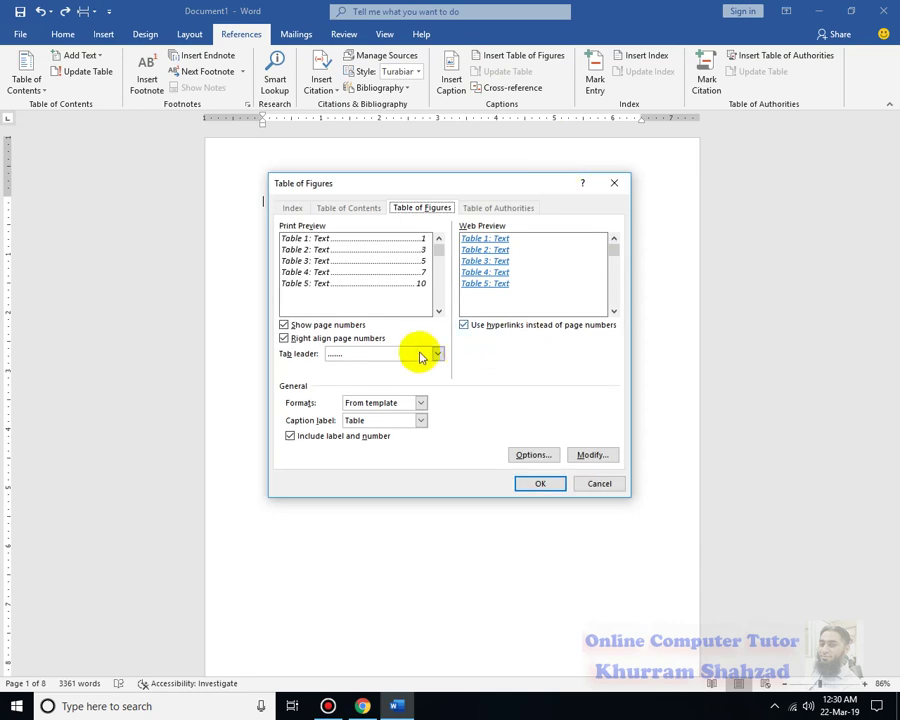
pyautogui.click(420, 402)
pyautogui.click(419, 421)
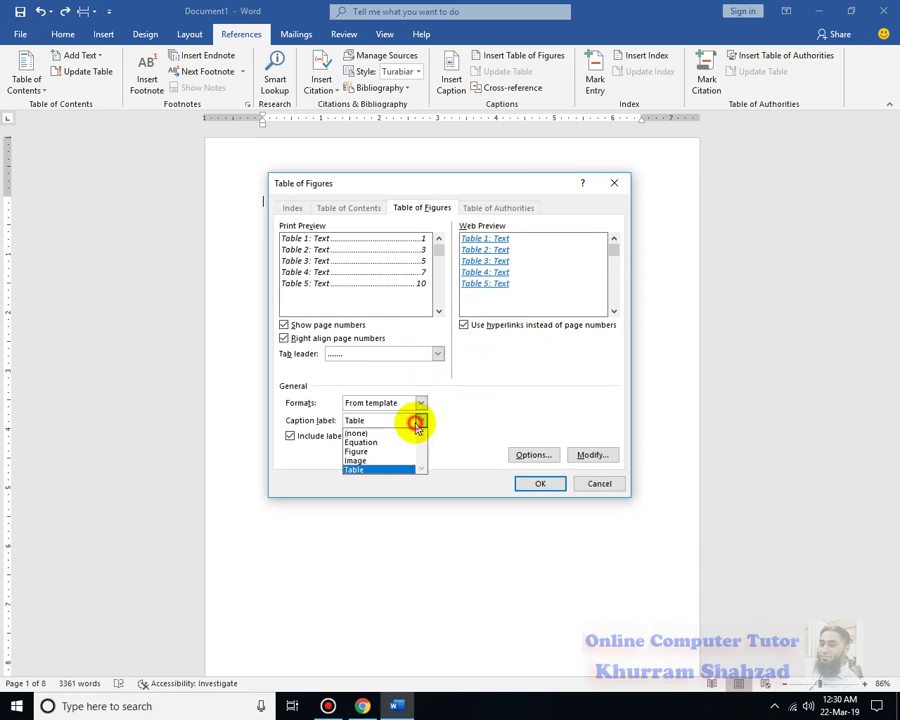
pyautogui.click(395, 460)
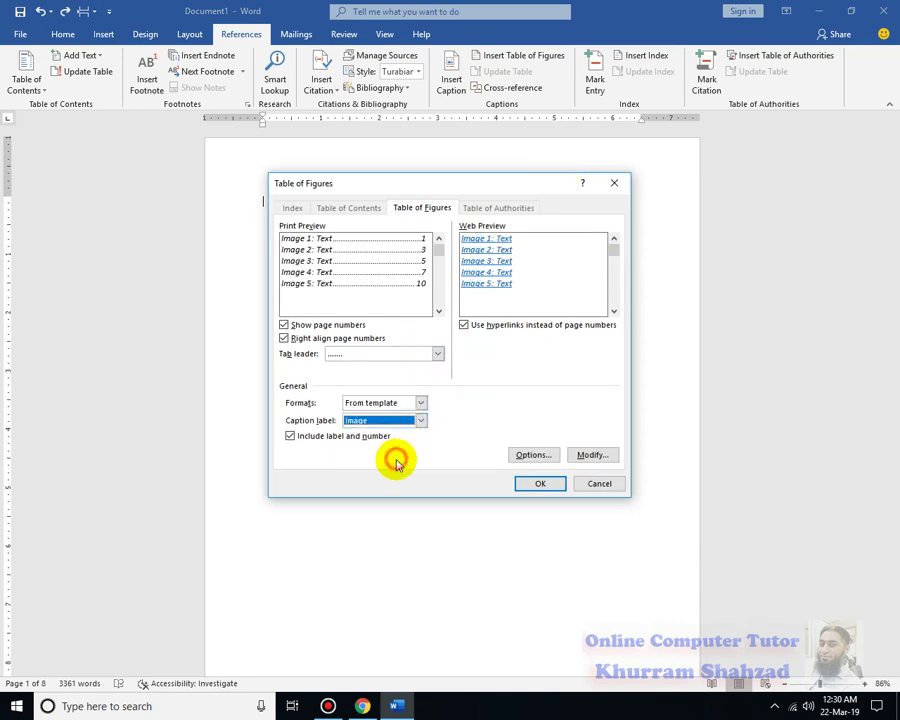
pyautogui.click(538, 483)
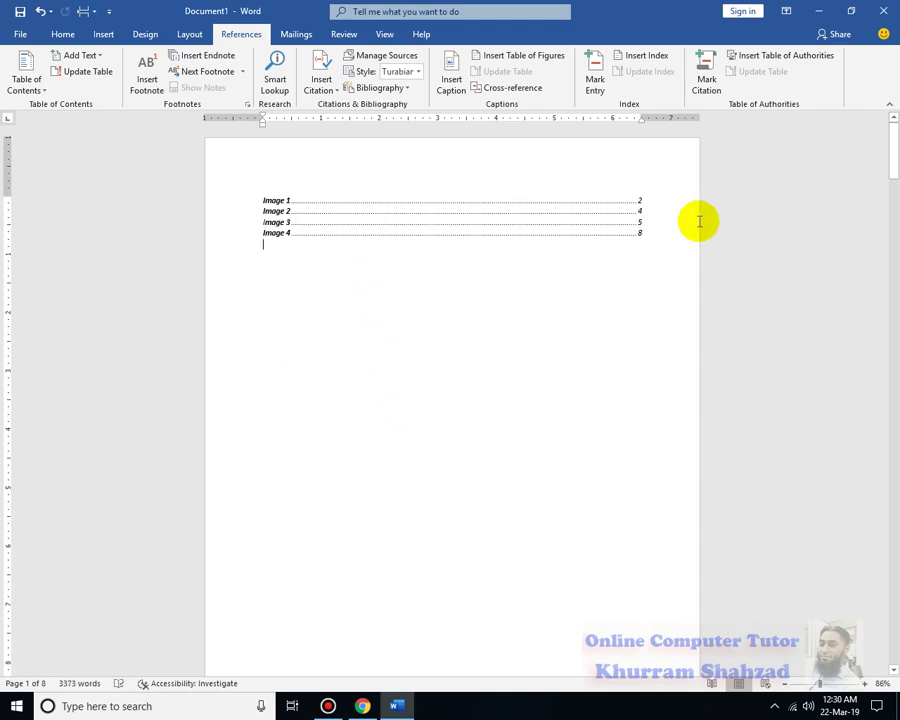
# Insert a second table of figures for the Table caption label below the image list
pyautogui.click(520, 58)
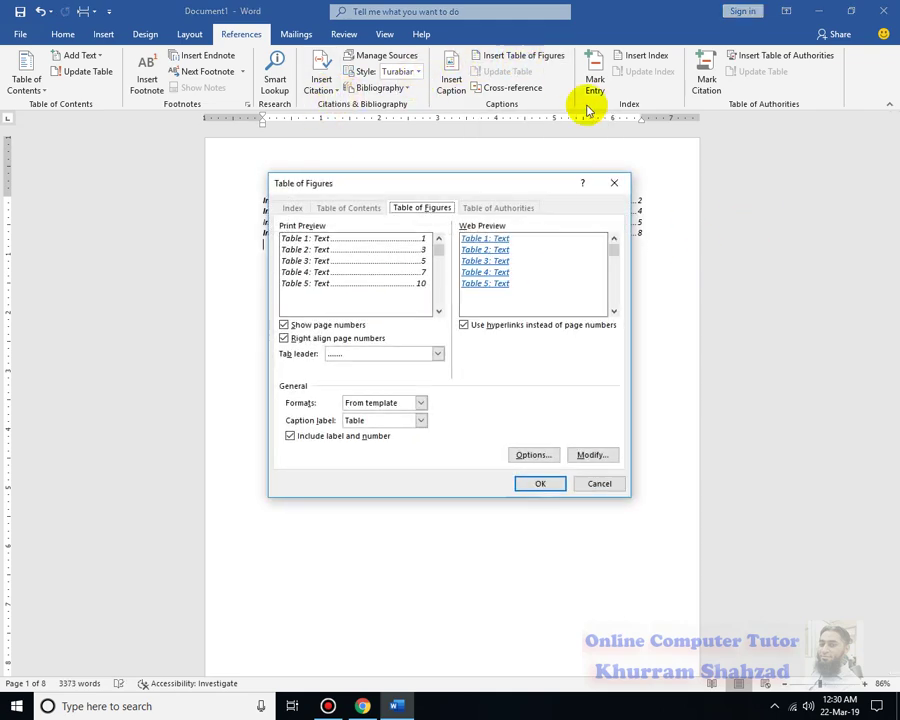
pyautogui.click(400, 423)
pyautogui.click(360, 456)
pyautogui.click(542, 484)
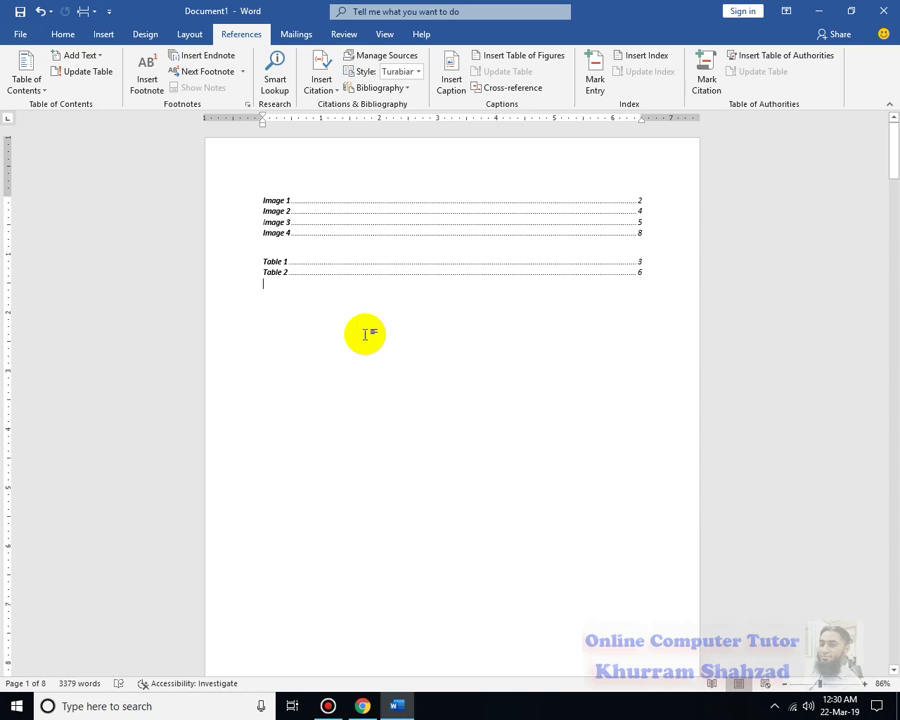
# Follow the Image 4 and Table 2 entries in the tables of figures to check where their links lead
pyautogui.click(269, 194)
pyautogui.click(287, 262)
pyautogui.click(326, 356)
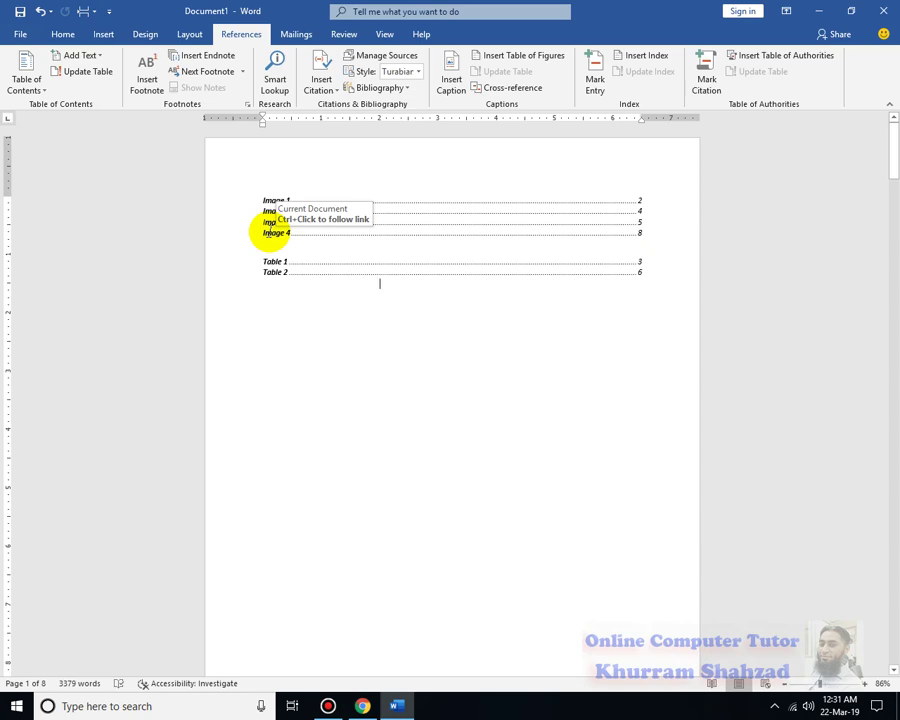
pyautogui.keyDown('ctrl'); pyautogui.click(271, 234); pyautogui.keyUp('ctrl')
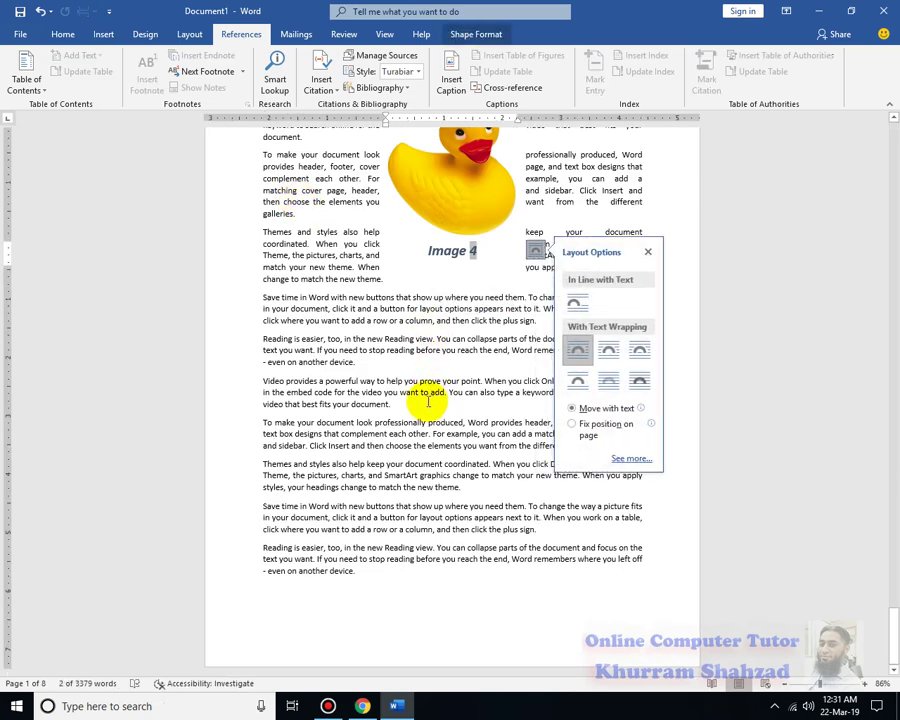
pyautogui.scroll(3, 893, 453)
pyautogui.moveTo(893, 578); pyautogui.dragTo(888, 120)
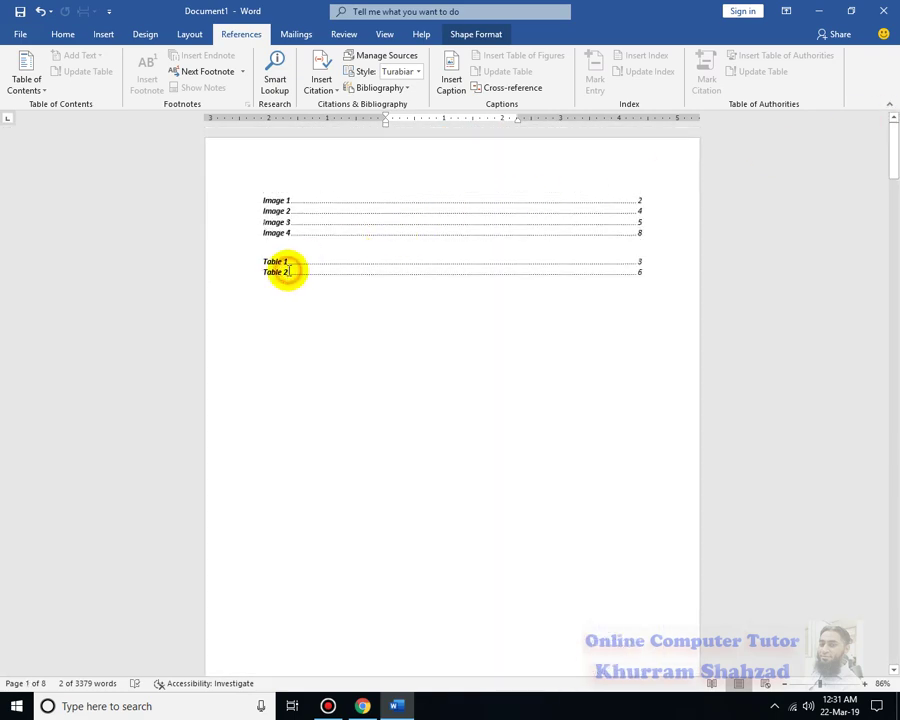
pyautogui.keyDown('ctrl'); pyautogui.click(287, 273); pyautogui.keyUp('ctrl')
pyautogui.click(466, 353)
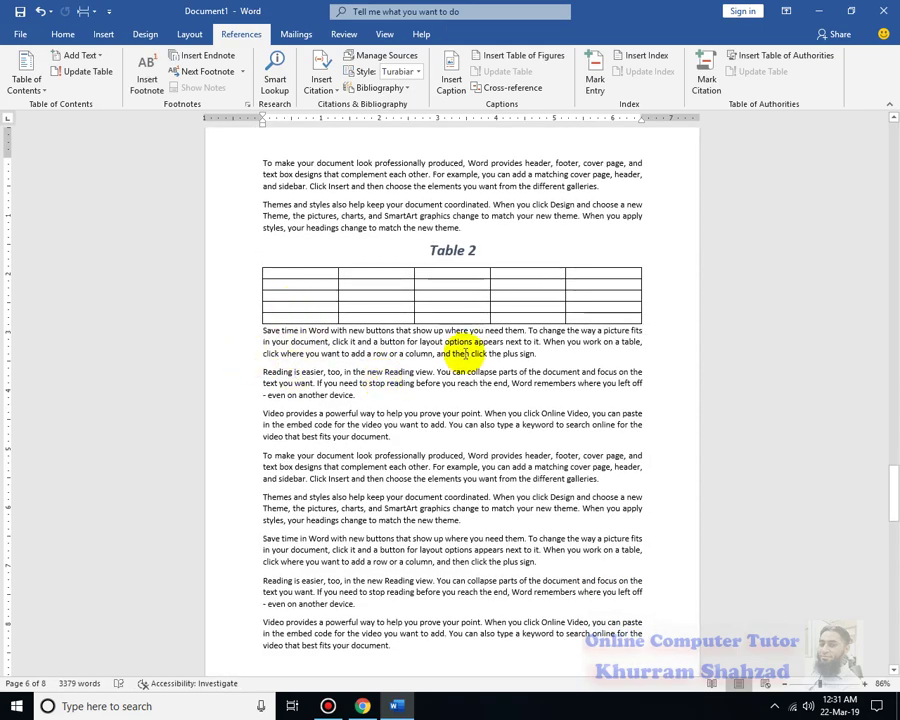
# Delete the sentence "See picture no.1" from the end of the third paragraph on page 2
pyautogui.click(510, 90)
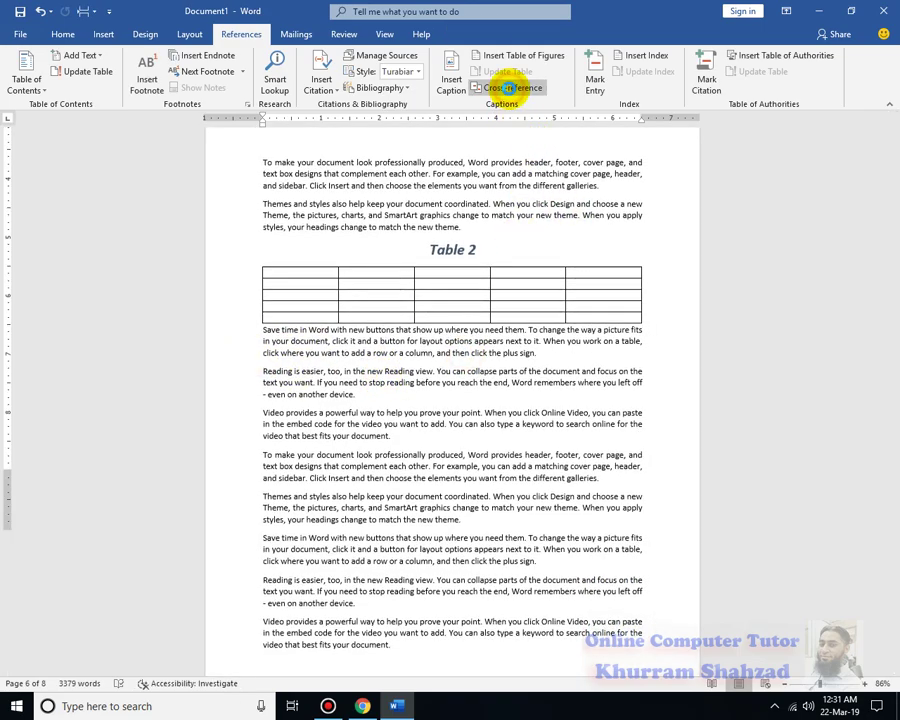
pyautogui.click(632, 480)
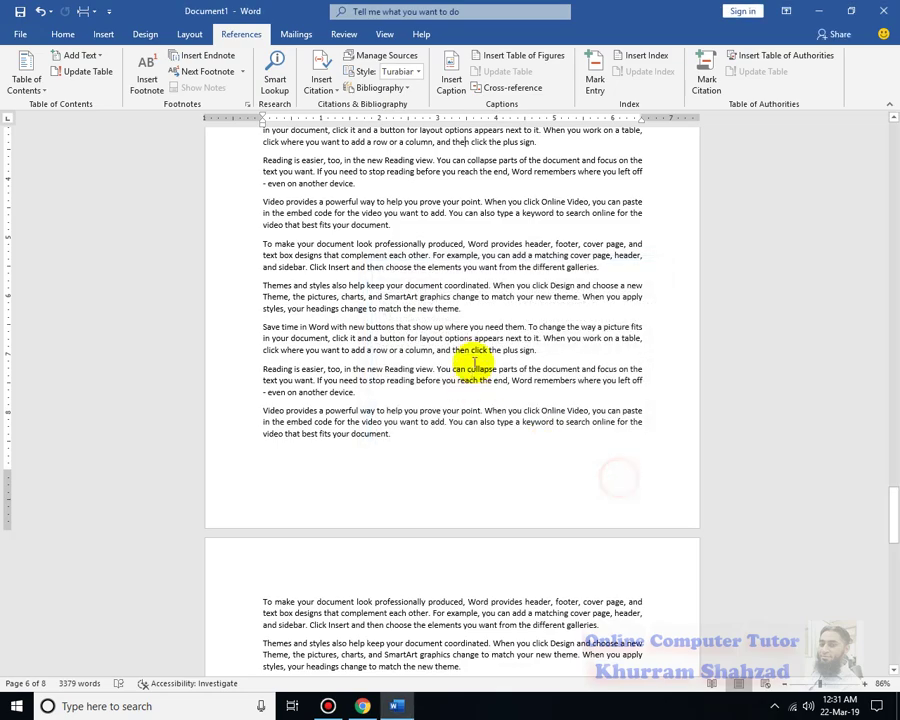
pyautogui.scroll(5, 572, 550)
pyautogui.moveTo(890, 448); pyautogui.dragTo(880, 215)
pyautogui.moveTo(532, 314); pyautogui.dragTo(470, 318)
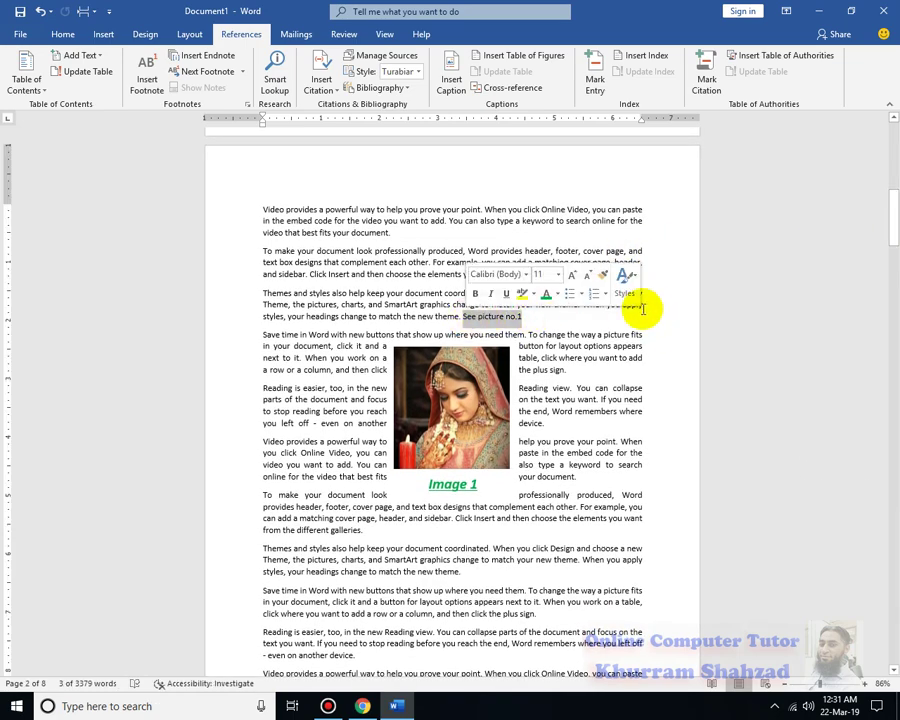
pyautogui.press('Delete')
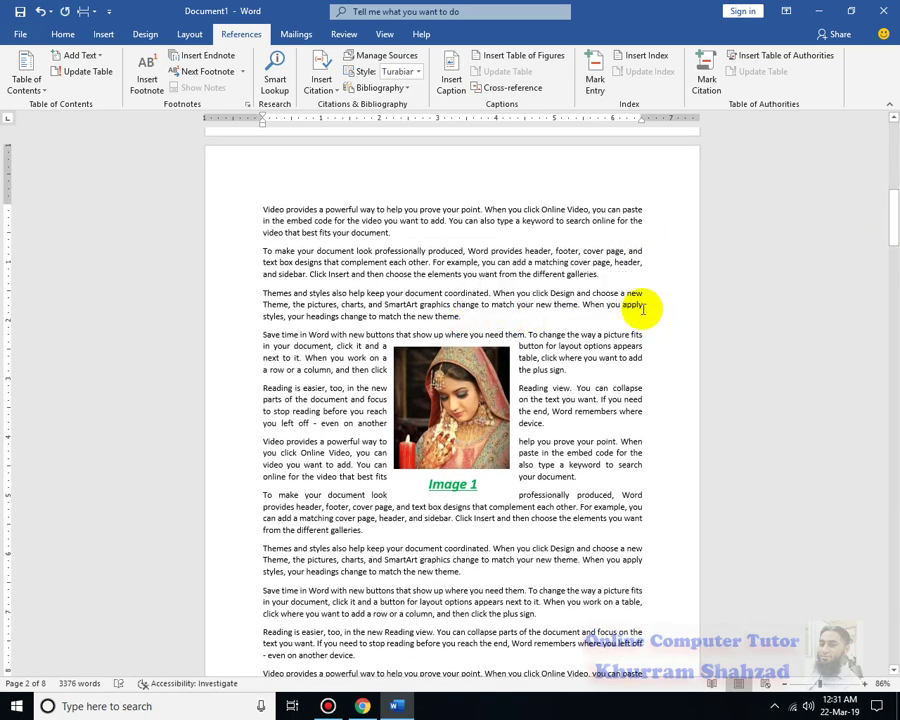
# Add "Plz see Image 2" after "different galleries." below Image 1, followed by a hyperlinked cross-reference to the entire Image 3 caption
pyautogui.click(382, 529)
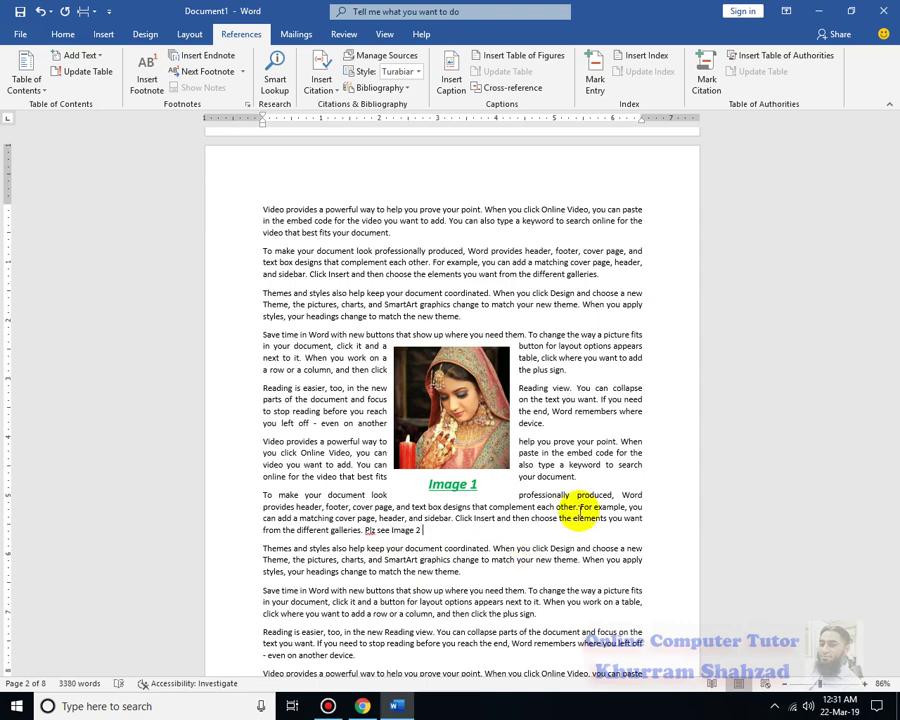
pyautogui.click(515, 88)
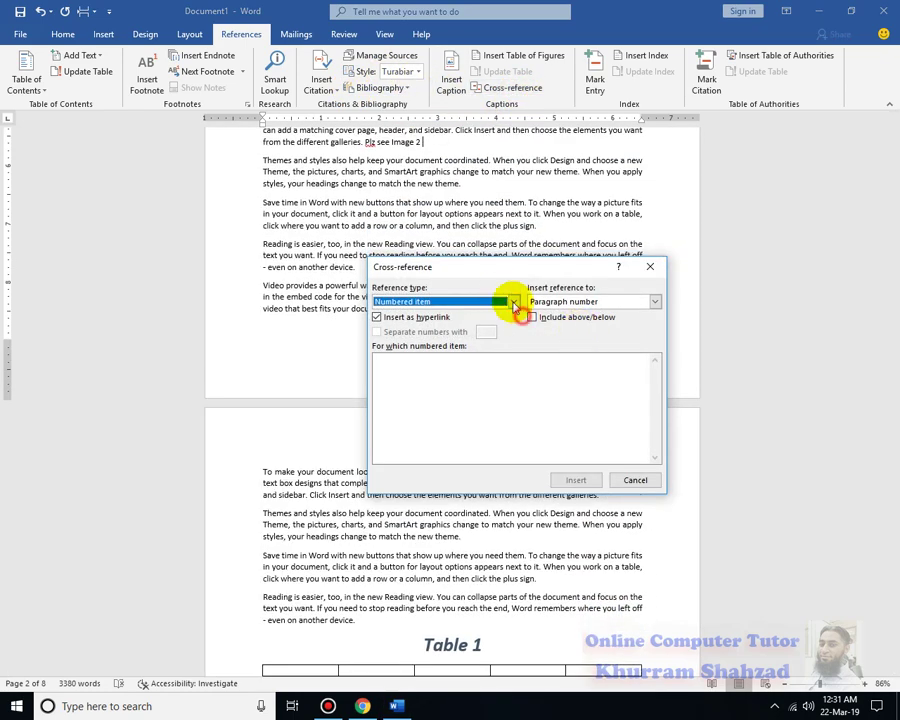
pyautogui.click(513, 302)
pyautogui.moveTo(519, 326); pyautogui.dragTo(513, 336)
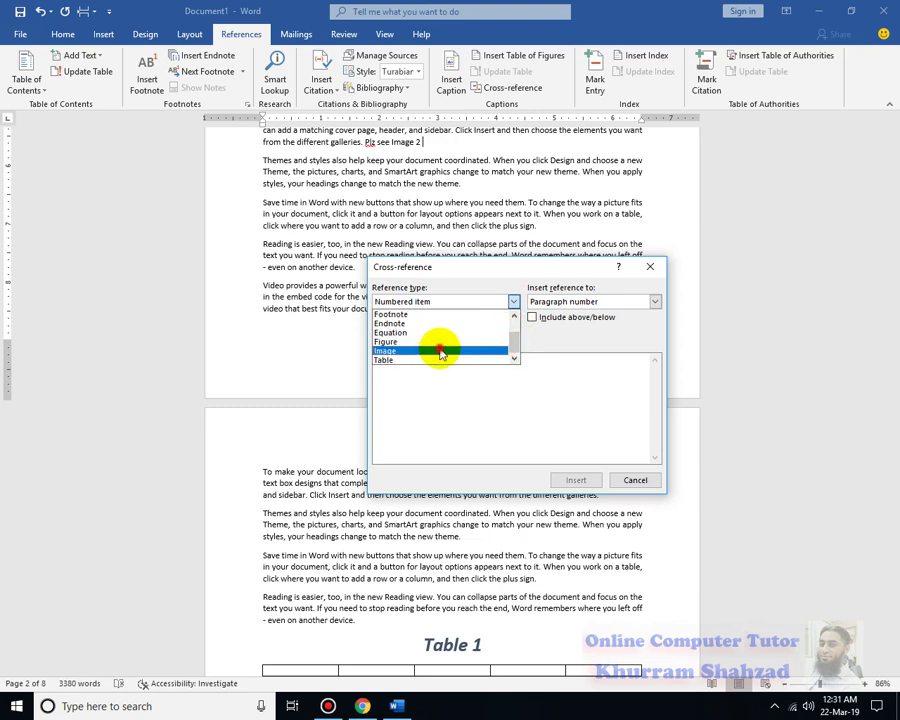
pyautogui.click(390, 352)
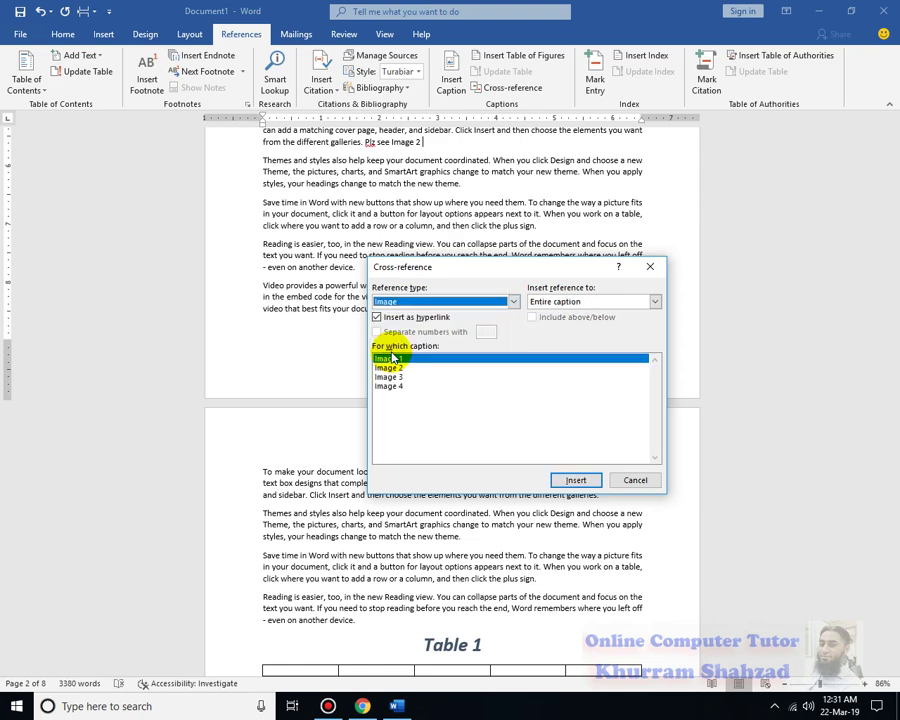
pyautogui.click(390, 368)
pyautogui.click(390, 377)
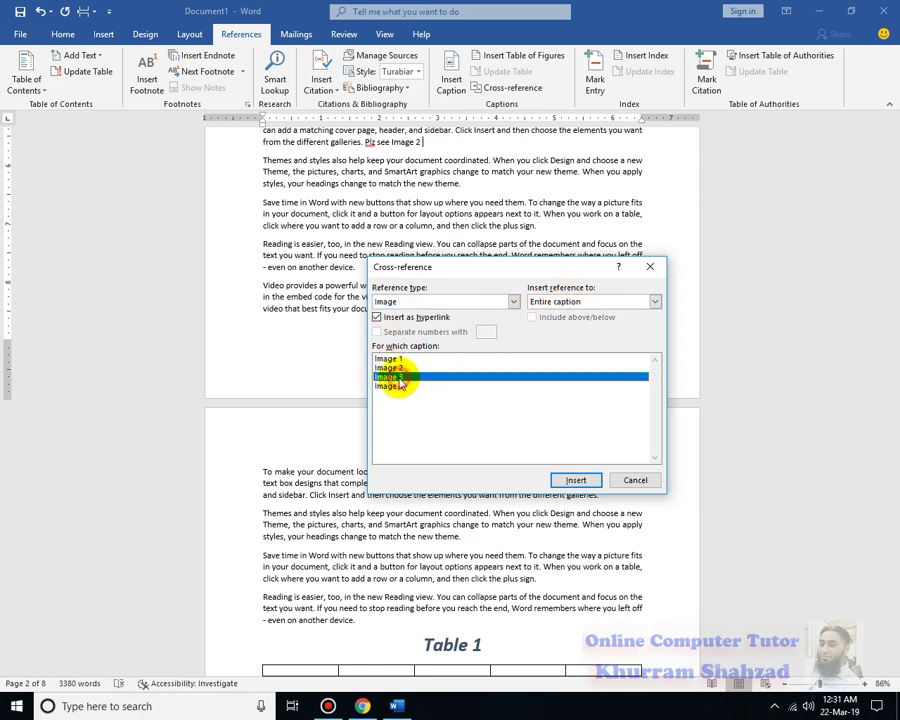
pyautogui.click(572, 481)
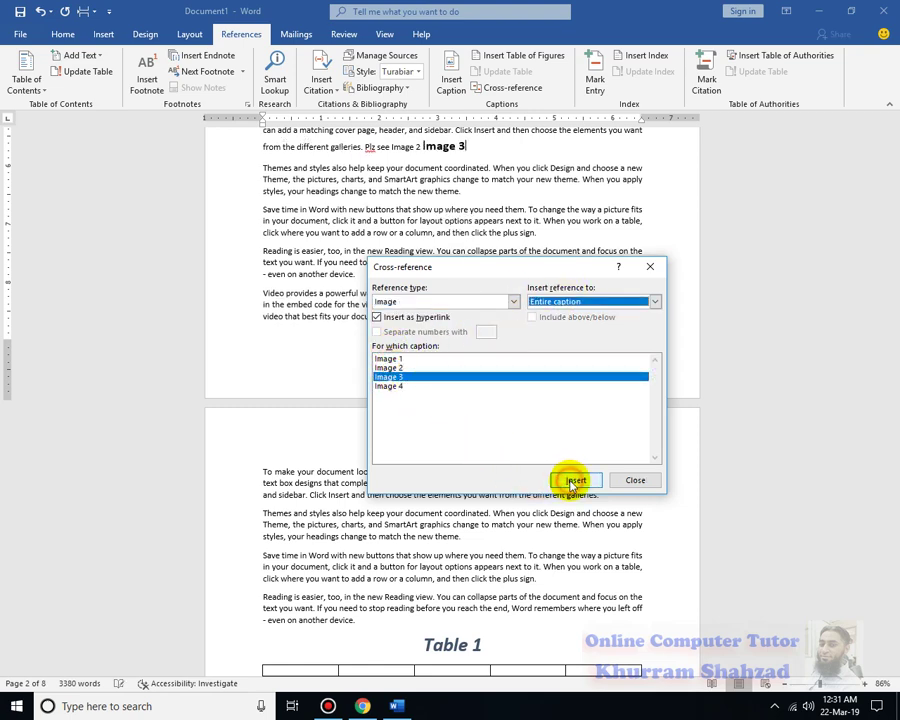
pyautogui.click(635, 480)
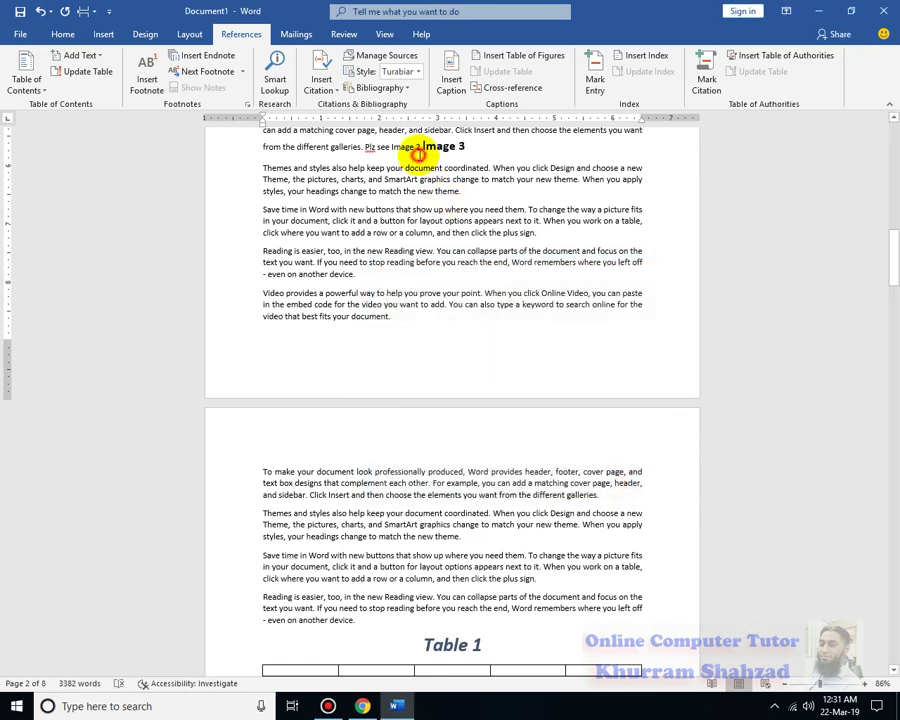
# Remove the plain "Image 2" text before the cross-reference and follow the Image 3 link to its picture
pyautogui.press('BackSpace')
pyautogui.press('BackSpace')
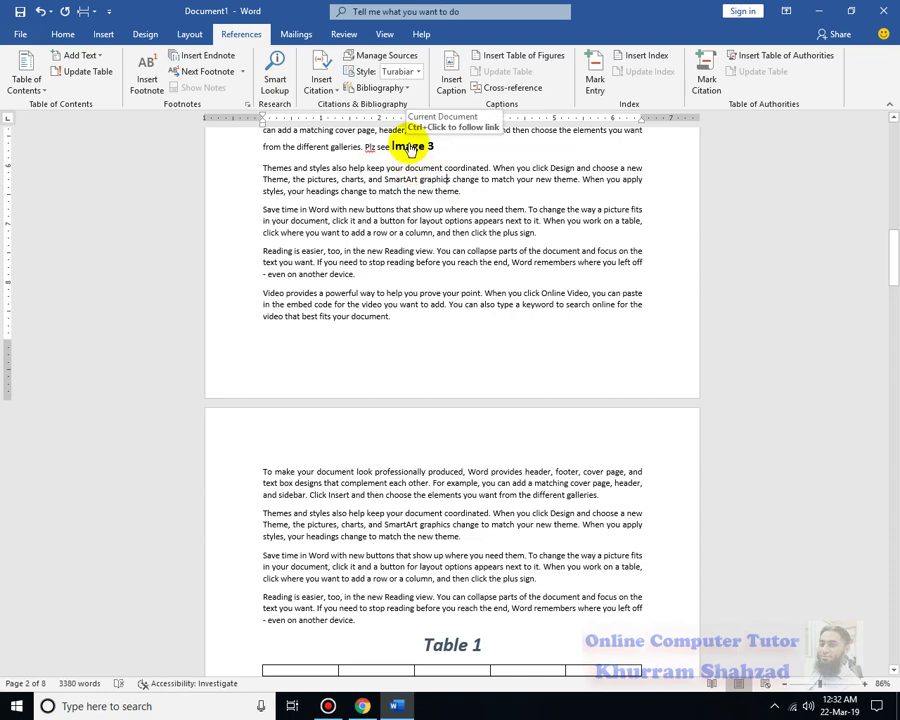
pyautogui.keyDown('ctrl'); pyautogui.click(410, 147); pyautogui.keyUp('ctrl')
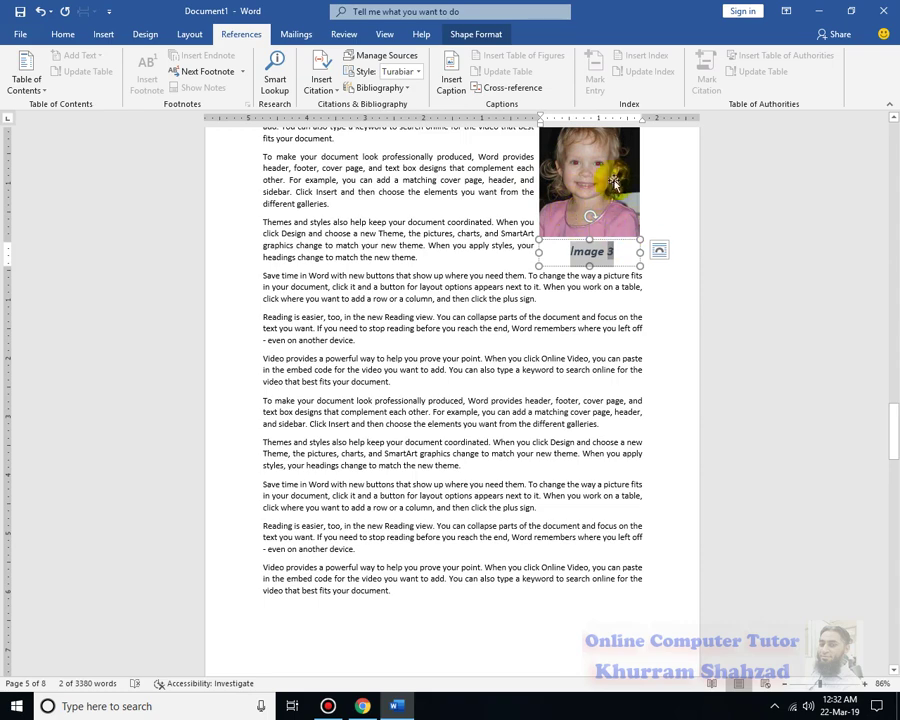
pyautogui.scroll(5, 566, 534)
pyautogui.scroll(5, 566, 534)
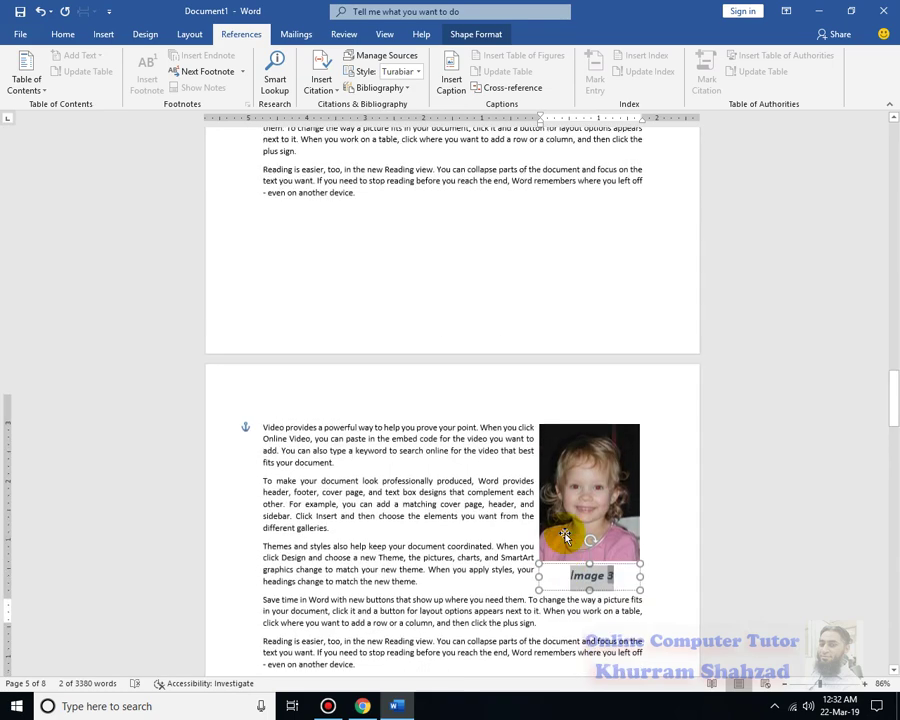
pyautogui.scroll(9, 564, 530)
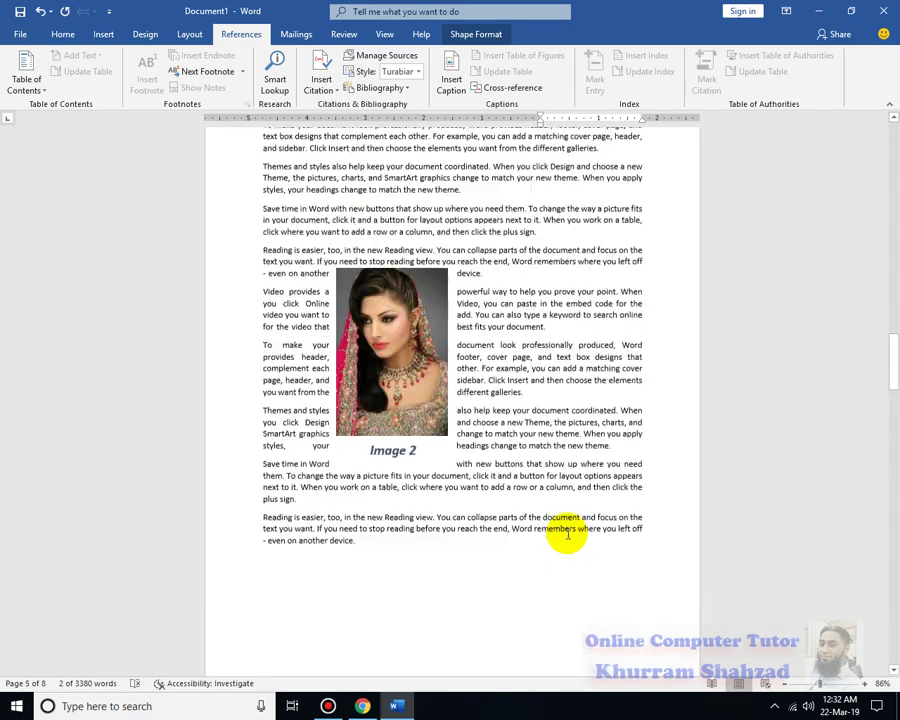
# Insert the Peppers picture after "video that best fits your document." on page 7 and give it Square text wrapping
pyautogui.scroll(-5, 497, 592)
pyautogui.scroll(-18, 520, 560)
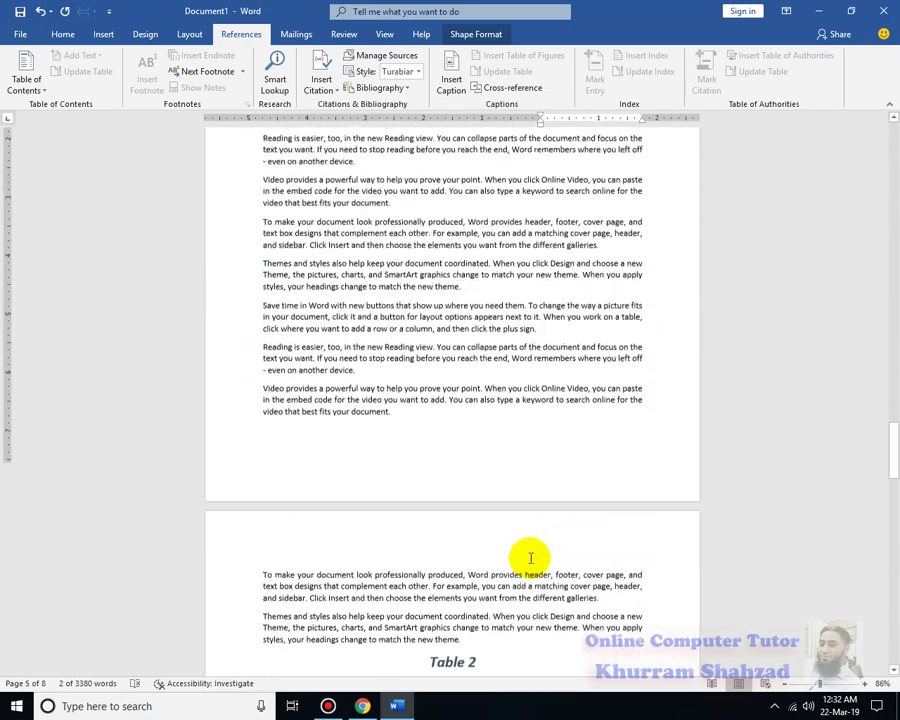
pyautogui.moveTo(893, 485); pyautogui.dragTo(890, 570)
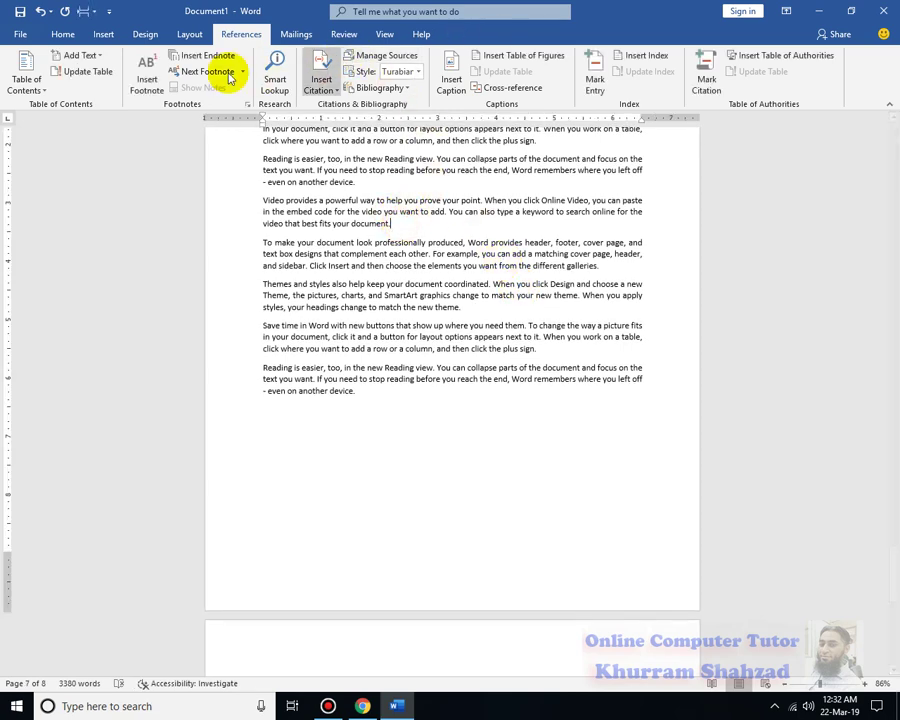
pyautogui.click(103, 34)
pyautogui.click(177, 61)
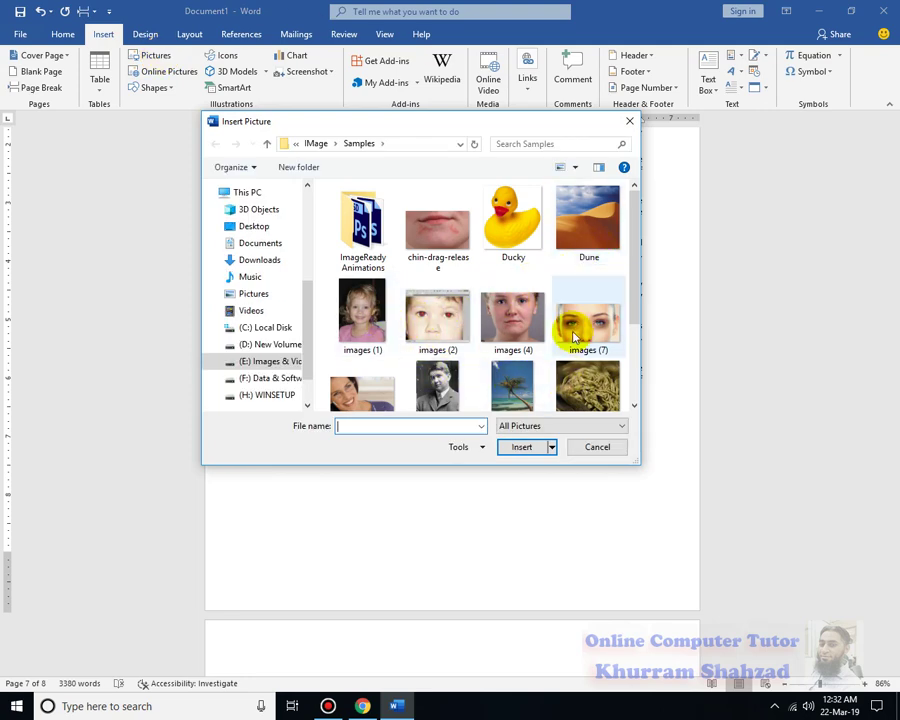
pyautogui.scroll(-2, 381, 381)
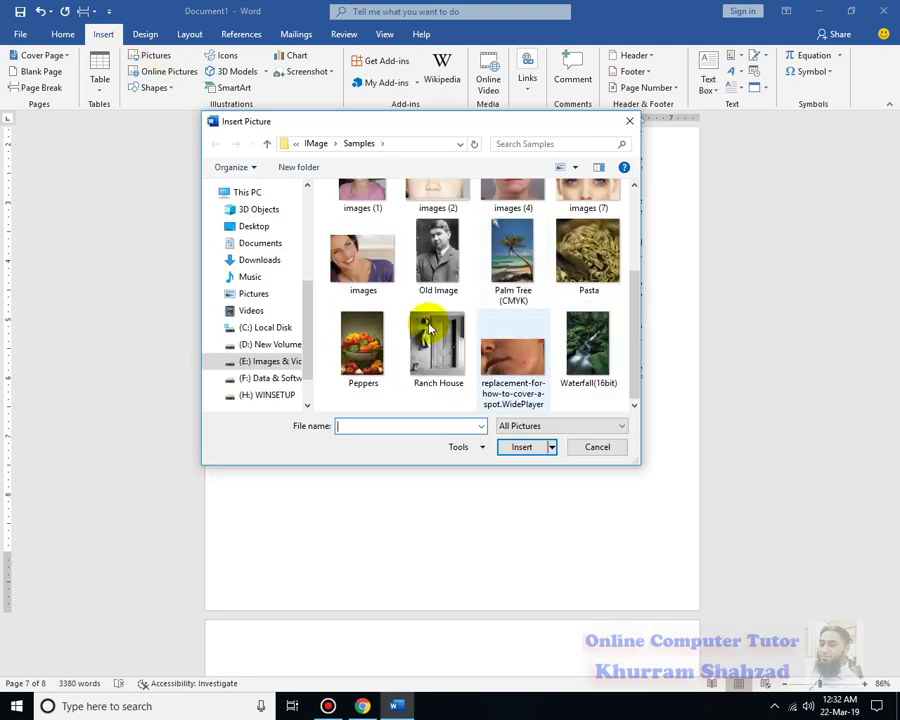
pyautogui.doubleClick(358, 340)
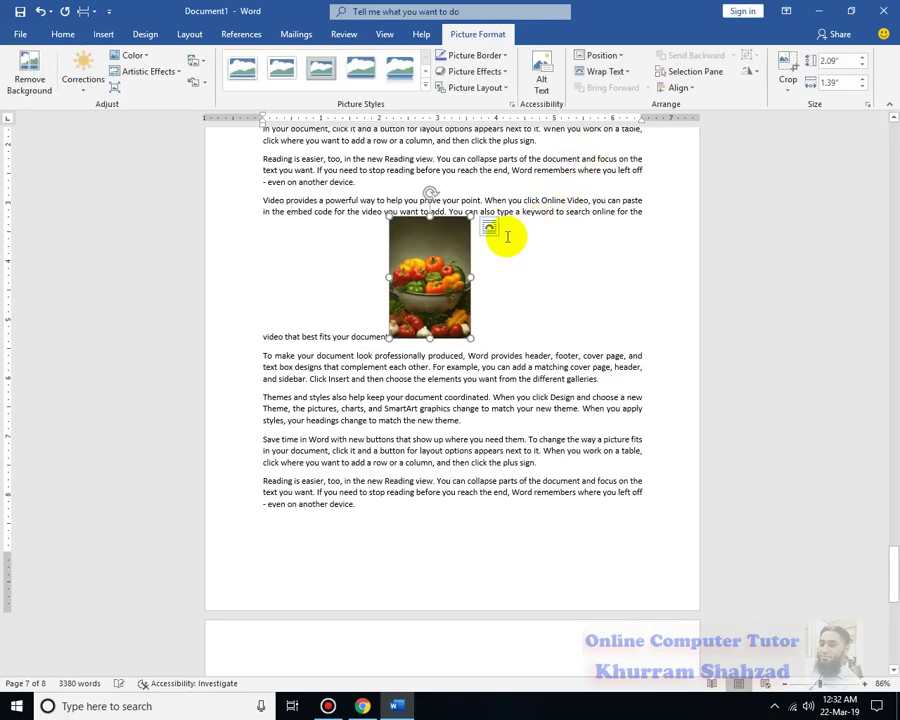
pyautogui.click(605, 71)
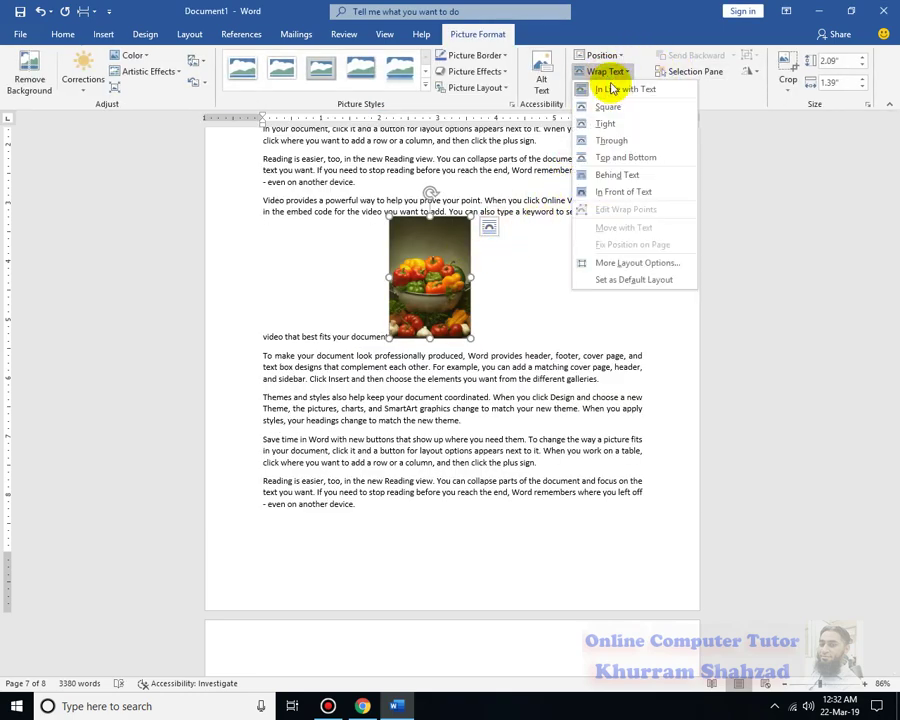
pyautogui.click(622, 109)
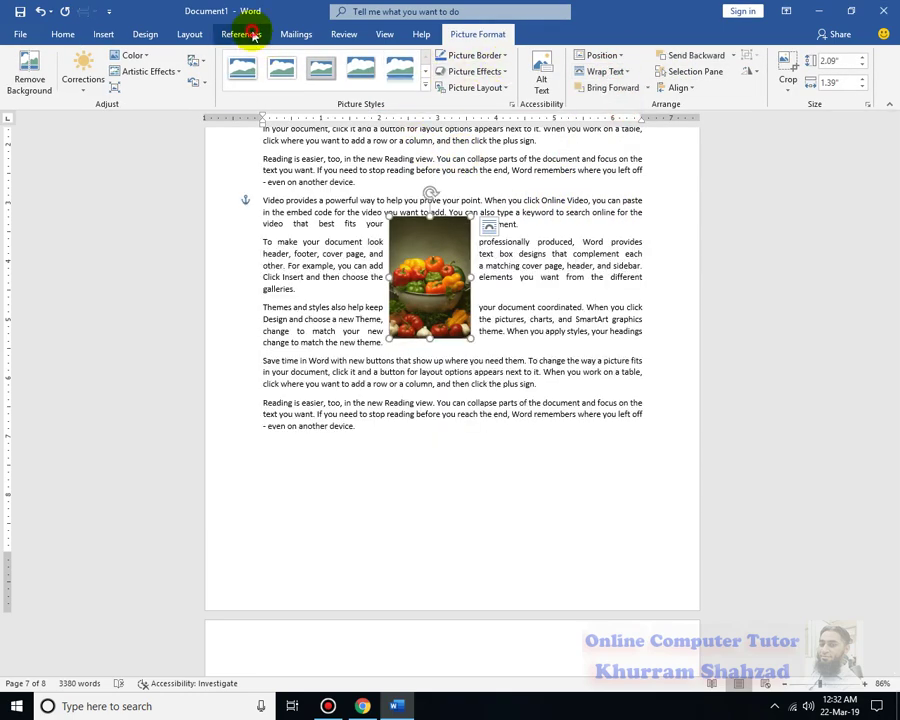
# Caption the Peppers picture on page 7 below it with the Image label, and make the caption text bold, larger and centred
pyautogui.click(242, 34)
pyautogui.click(453, 72)
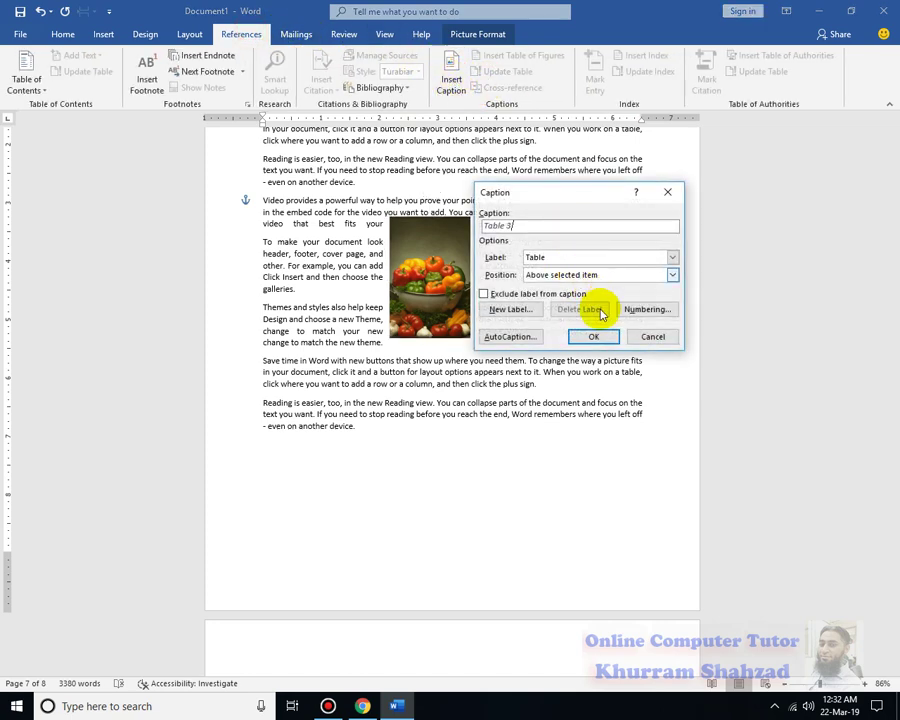
pyautogui.click(671, 257)
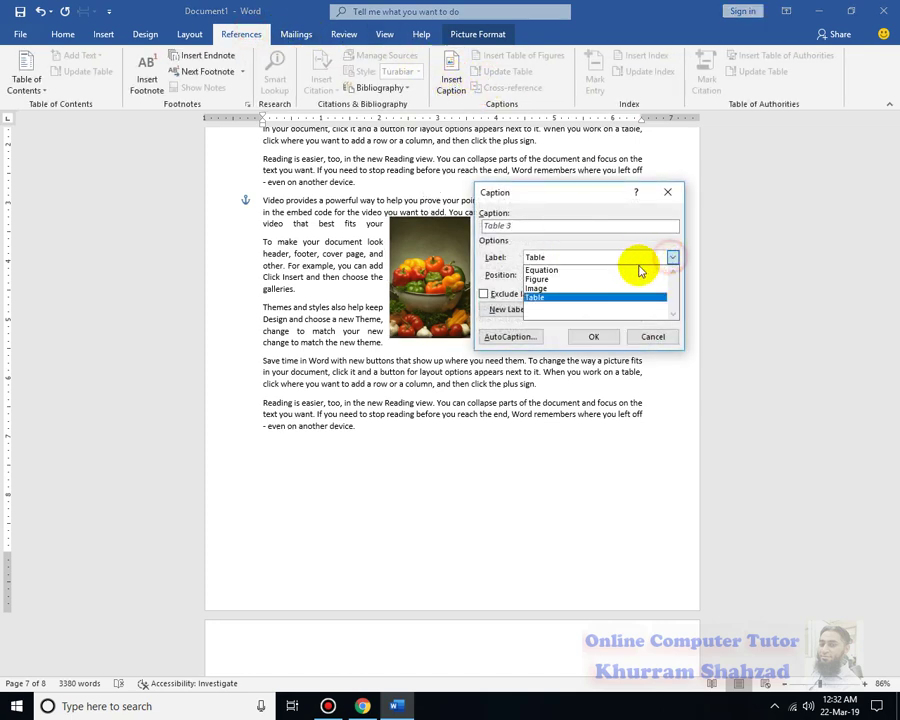
pyautogui.click(589, 292)
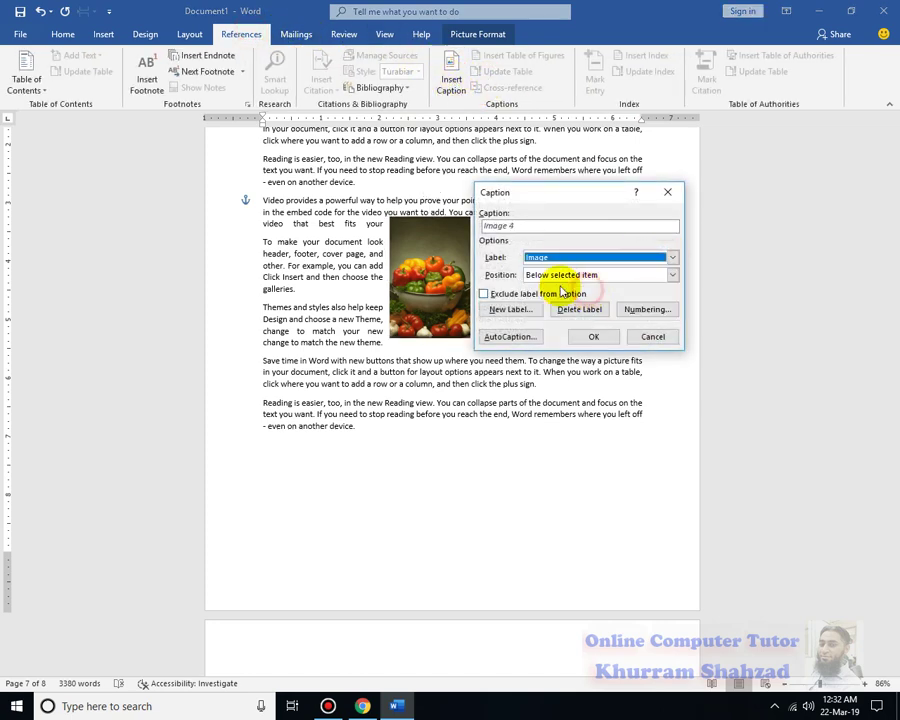
pyautogui.click(594, 337)
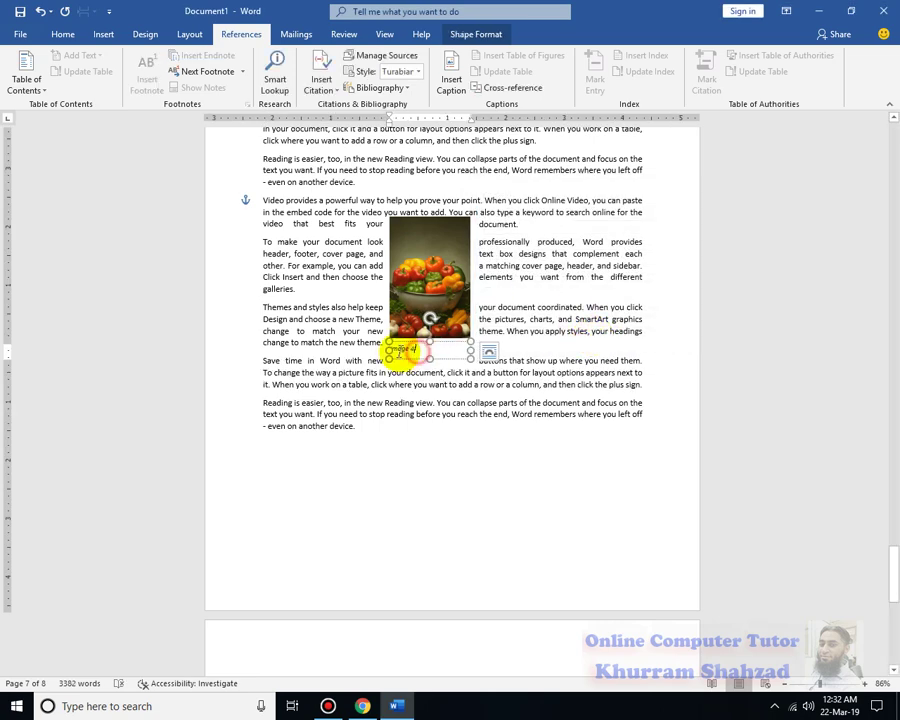
pyautogui.moveTo(397, 350); pyautogui.dragTo(476, 357)
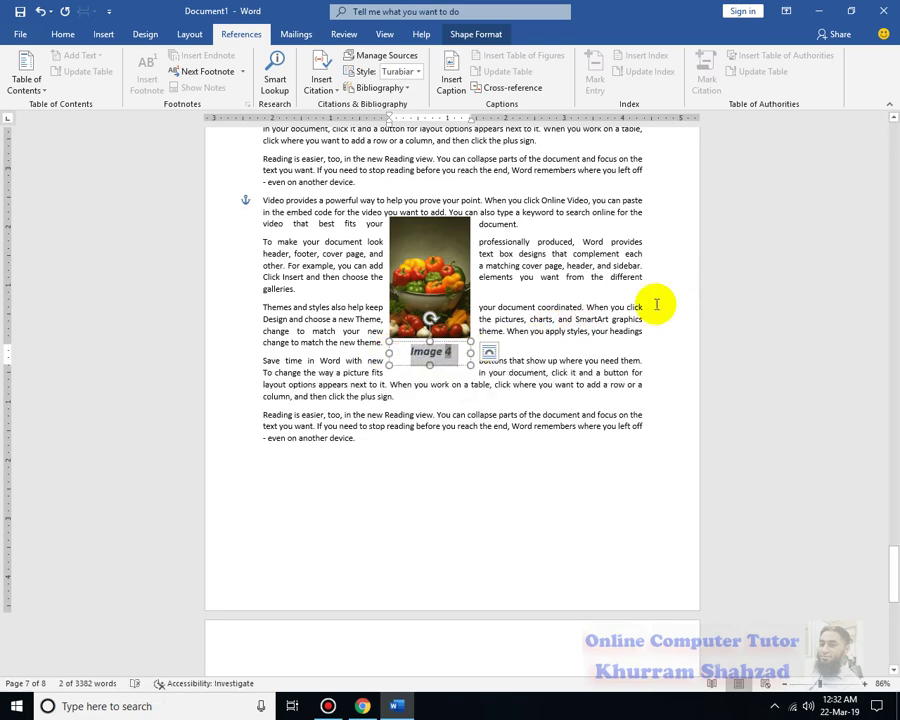
pyautogui.click(580, 324)
# Update the table of figures that lists the images on the first page
pyautogui.scroll(3, 876, 466)
pyautogui.moveTo(880, 460); pyautogui.dragTo(888, 136)
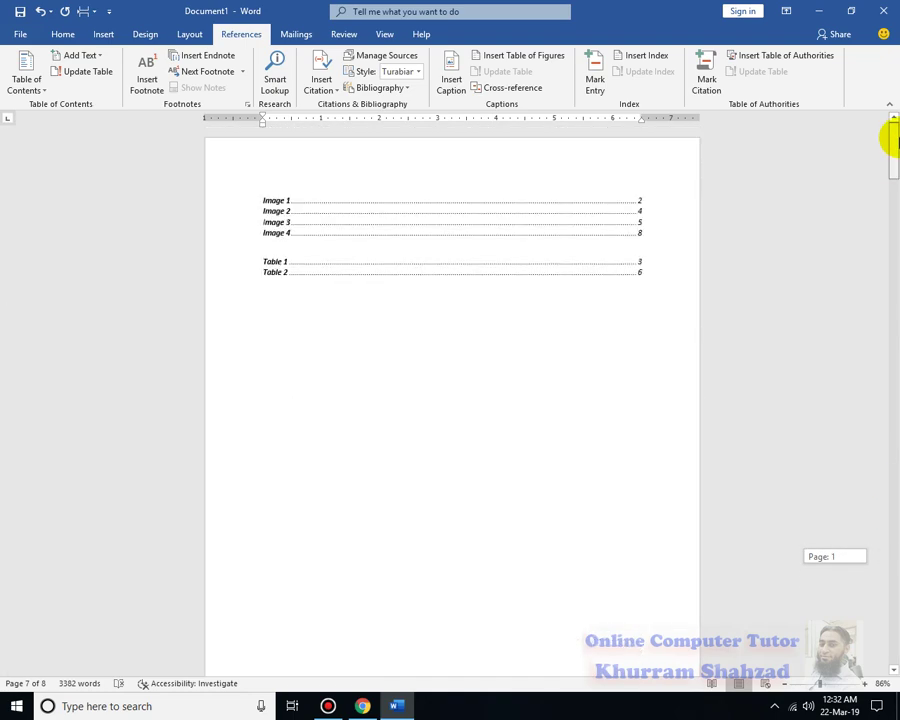
pyautogui.click(296, 187)
pyautogui.click(316, 232)
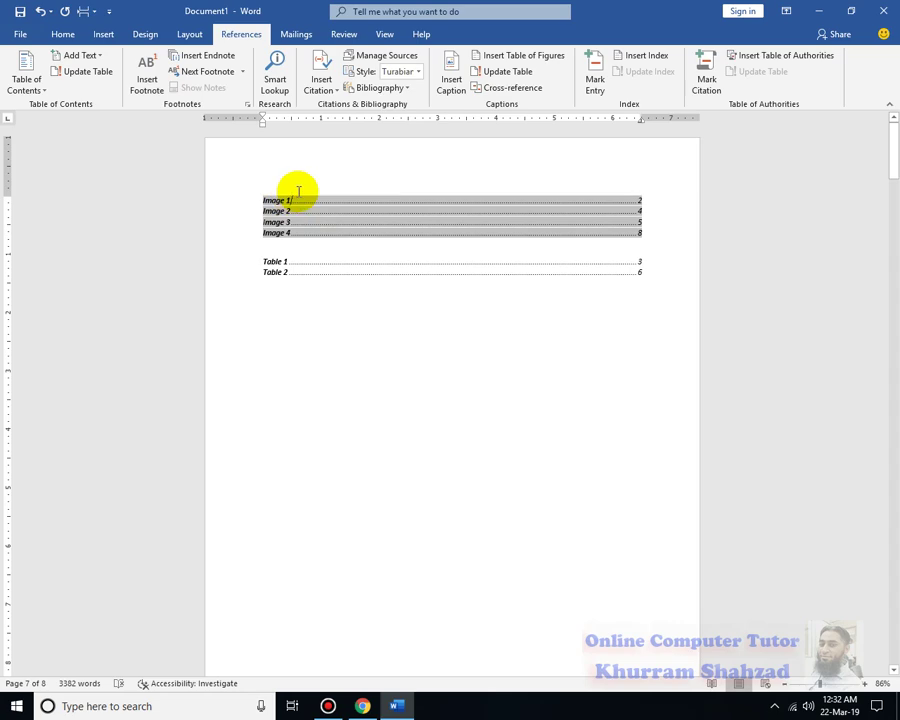
pyautogui.click(442, 241)
pyautogui.scroll(-4, 597, 443)
pyautogui.scroll(-3, 597, 443)
pyautogui.scroll(8, 597, 443)
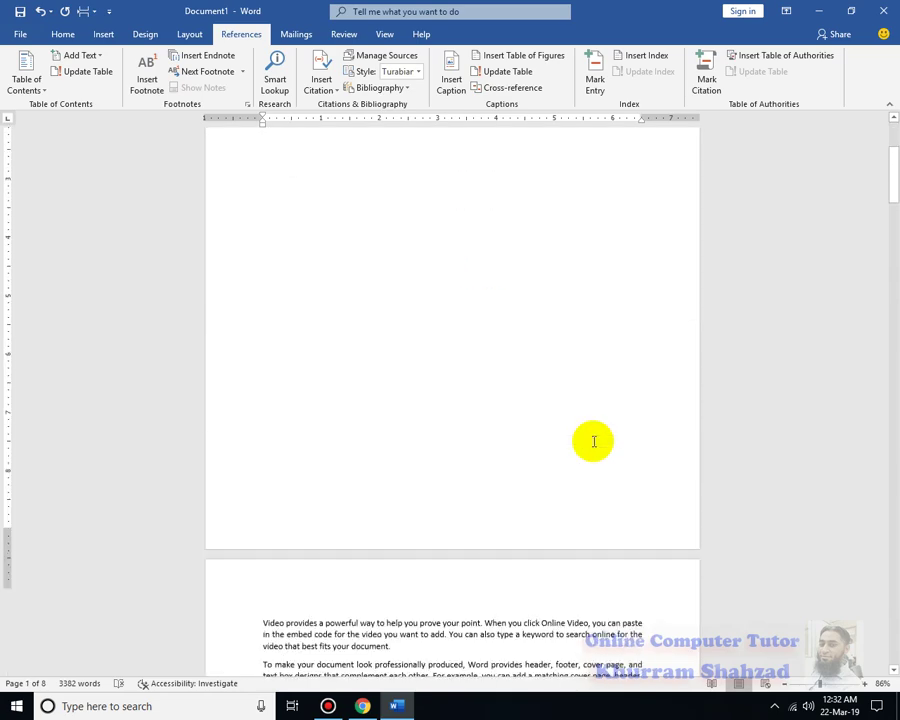
pyautogui.click(516, 72)
pyautogui.click(432, 351)
pyautogui.click(454, 371)
pyautogui.click(380, 285)
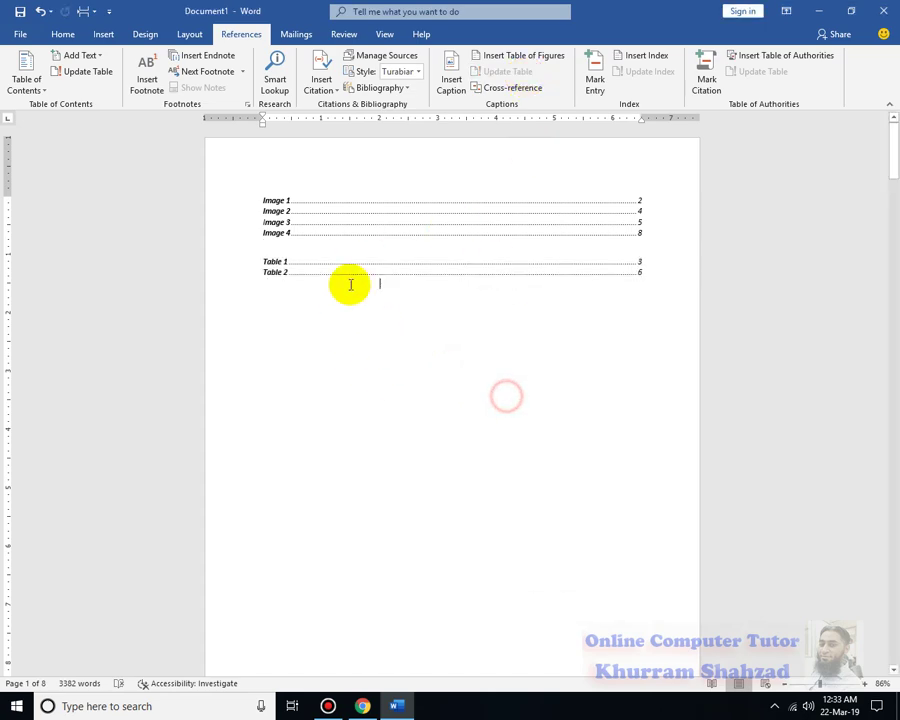
# Follow the Image 4 entry to its picture, and check the picture captions against the list on the first page
pyautogui.keyDown('ctrl'); pyautogui.click(281, 233); pyautogui.keyUp('ctrl')
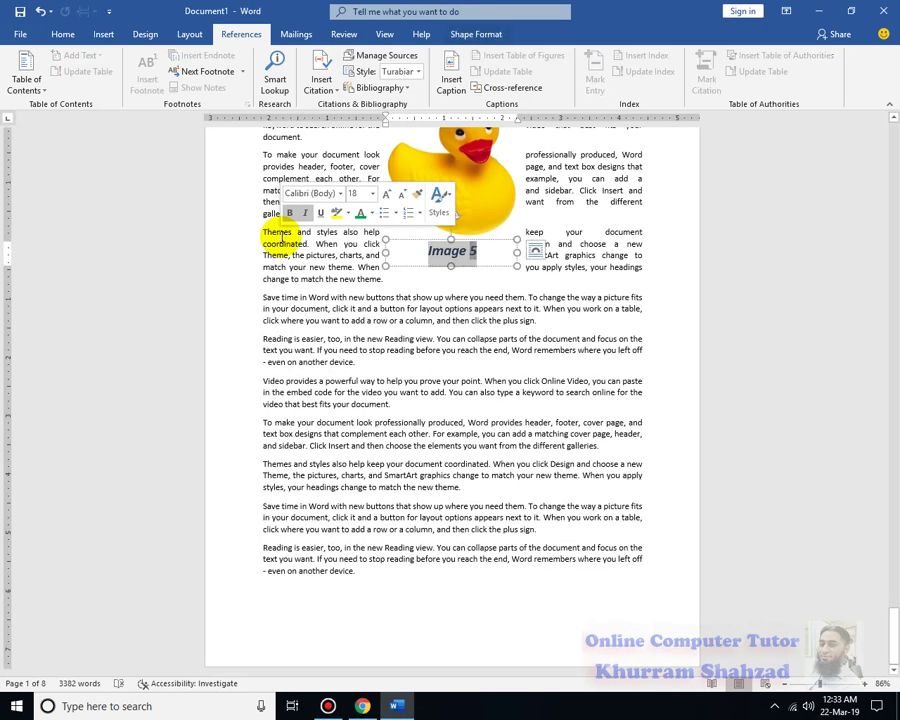
pyautogui.scroll(3, 520, 390)
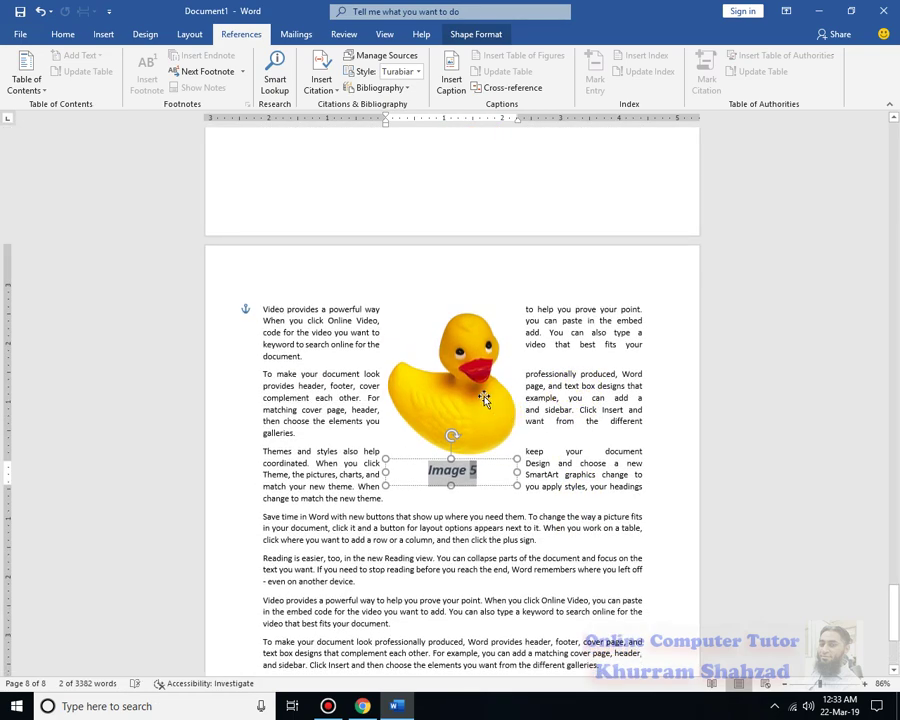
pyautogui.click(497, 467)
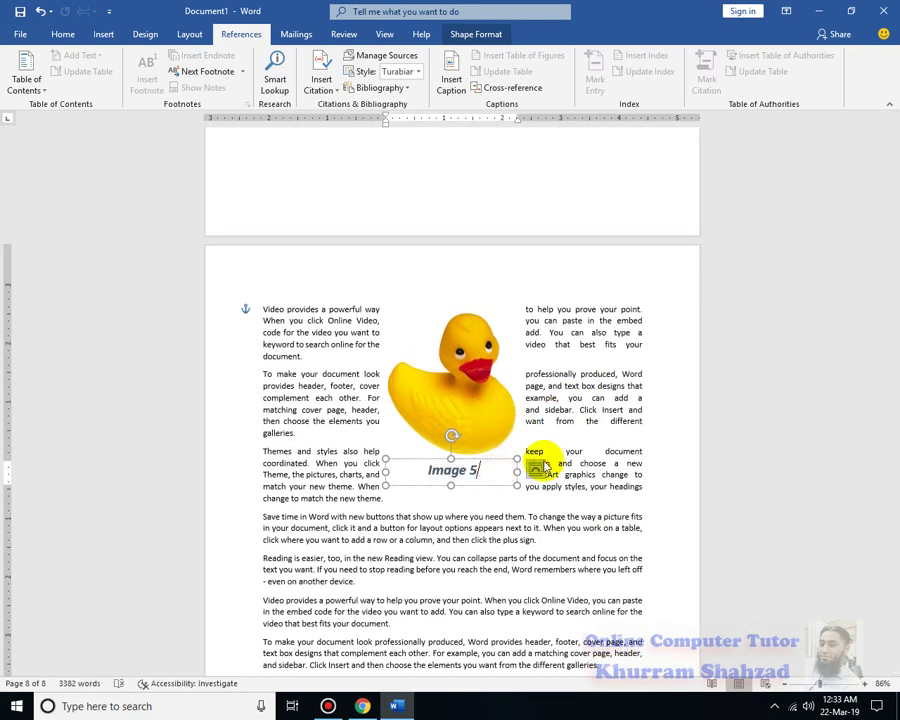
pyautogui.moveTo(893, 612); pyautogui.dragTo(897, 78)
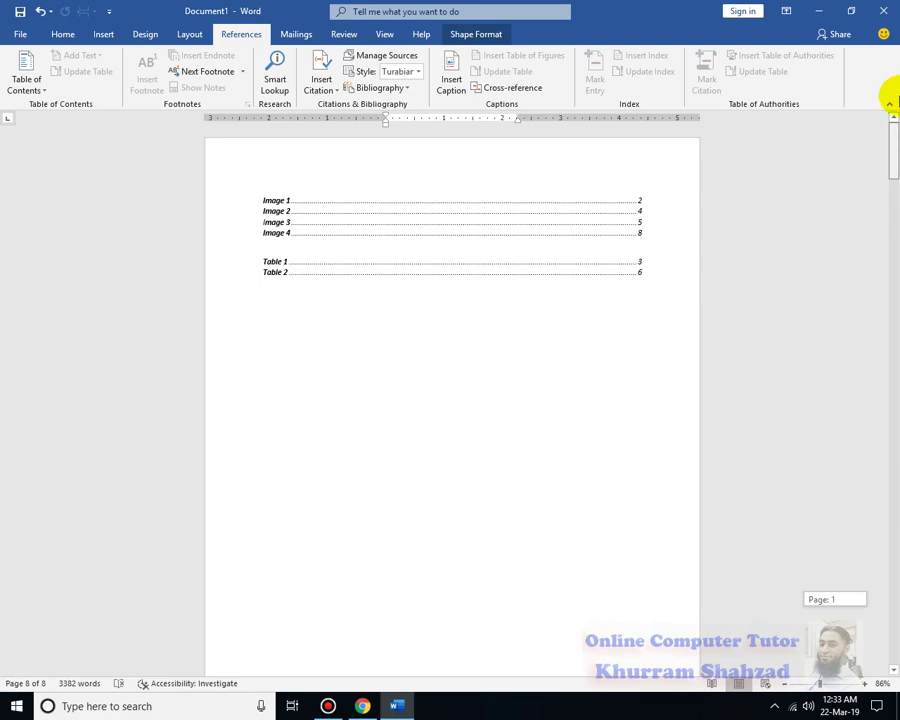
pyautogui.moveTo(893, 142); pyautogui.dragTo(893, 362)
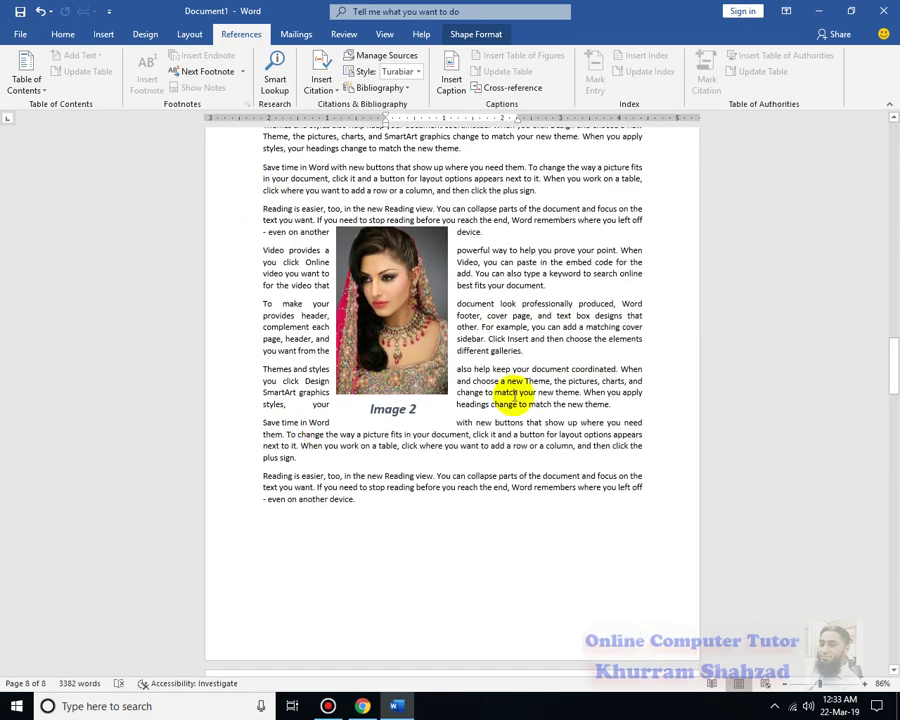